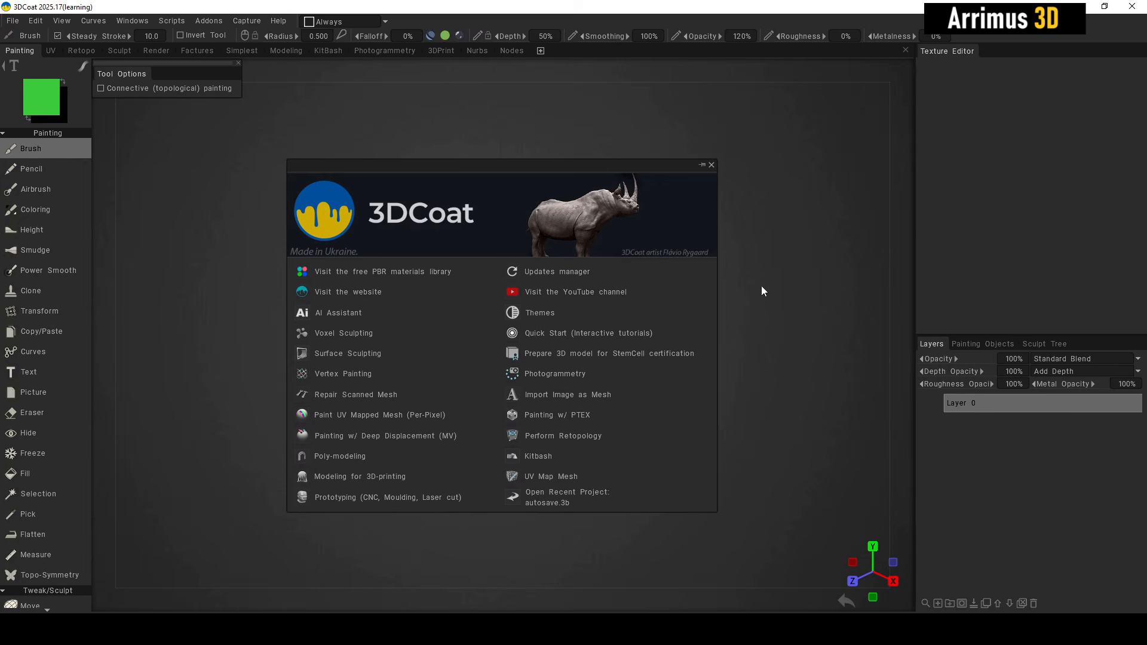
# Dismiss the welcome window and import the bust model for automatic retopology (AUTOPO).
pyautogui.click(710, 164)
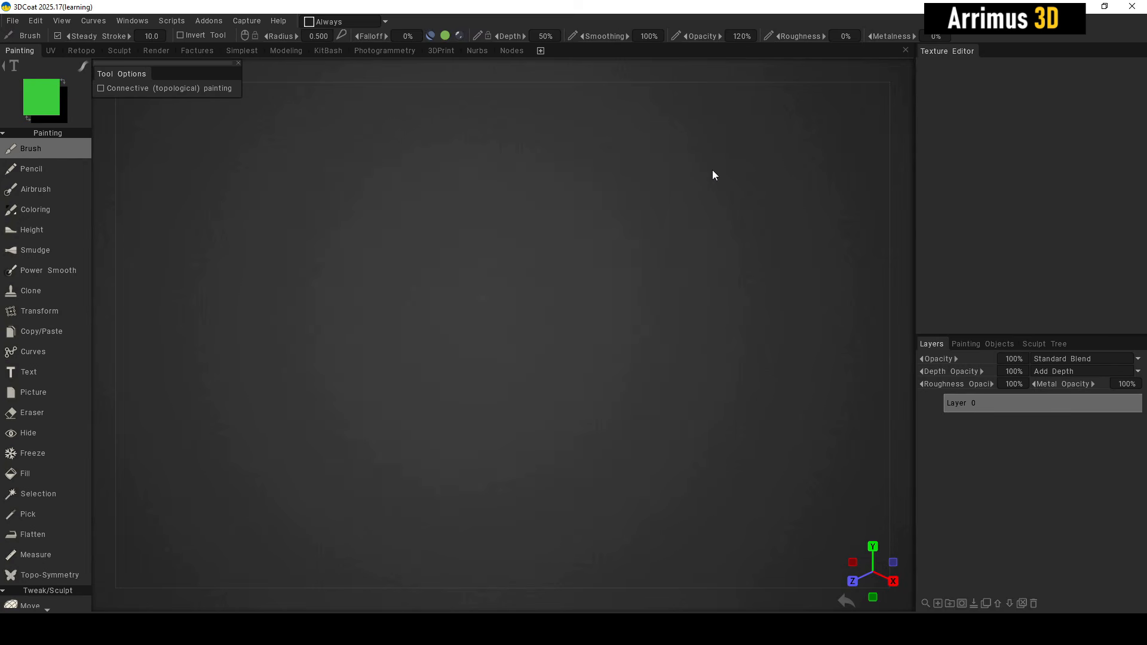
pyautogui.click(11, 22)
pyautogui.moveTo(68, 167)
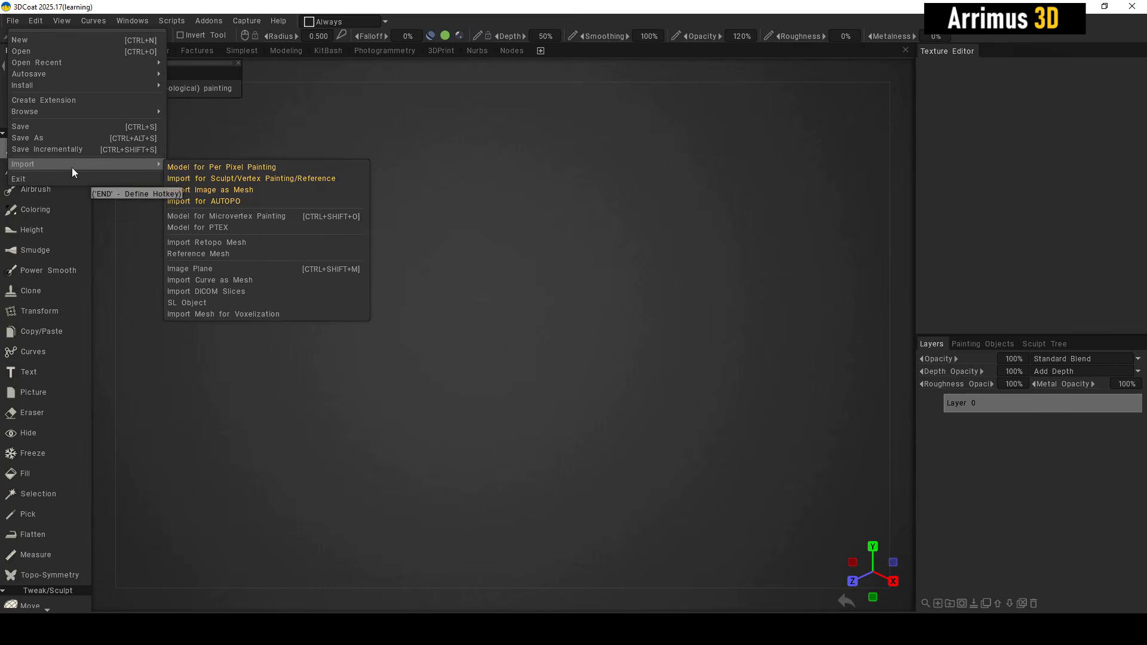
pyautogui.click(227, 203)
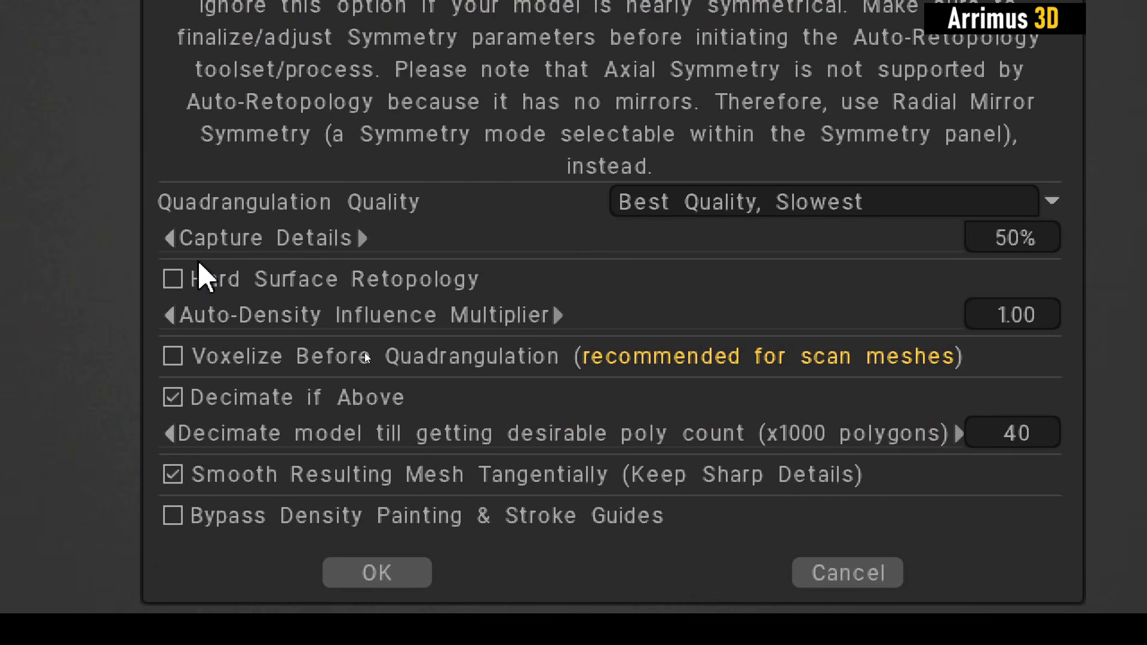
pyautogui.click(224, 273)
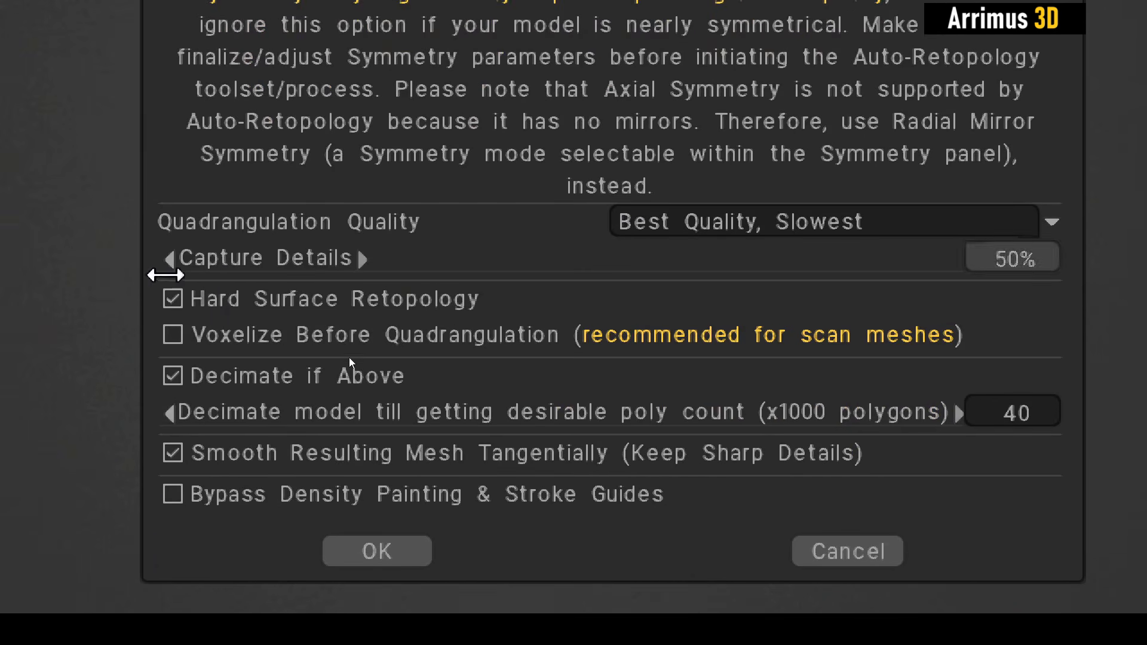
pyautogui.click(188, 301)
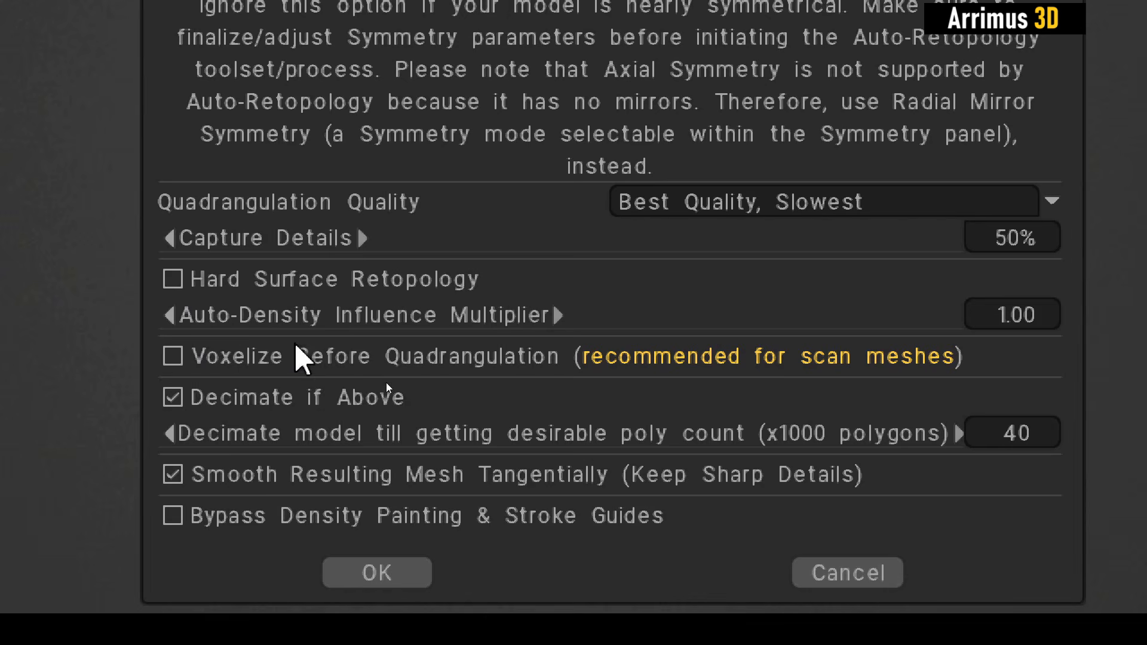
pyautogui.click(175, 356)
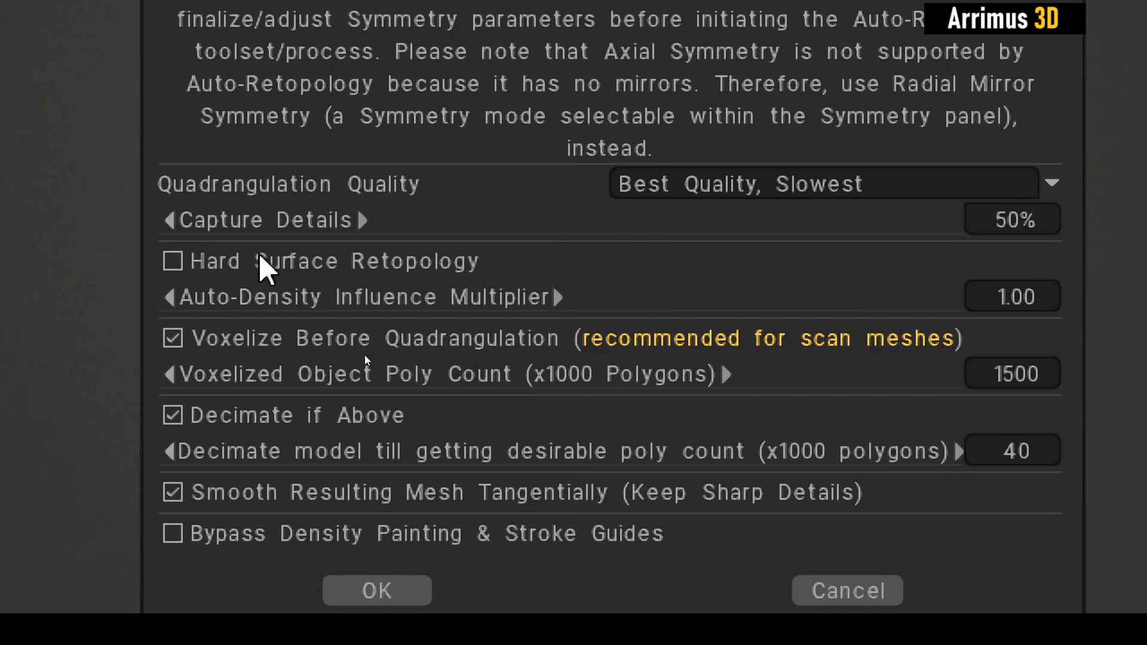
pyautogui.click(171, 332)
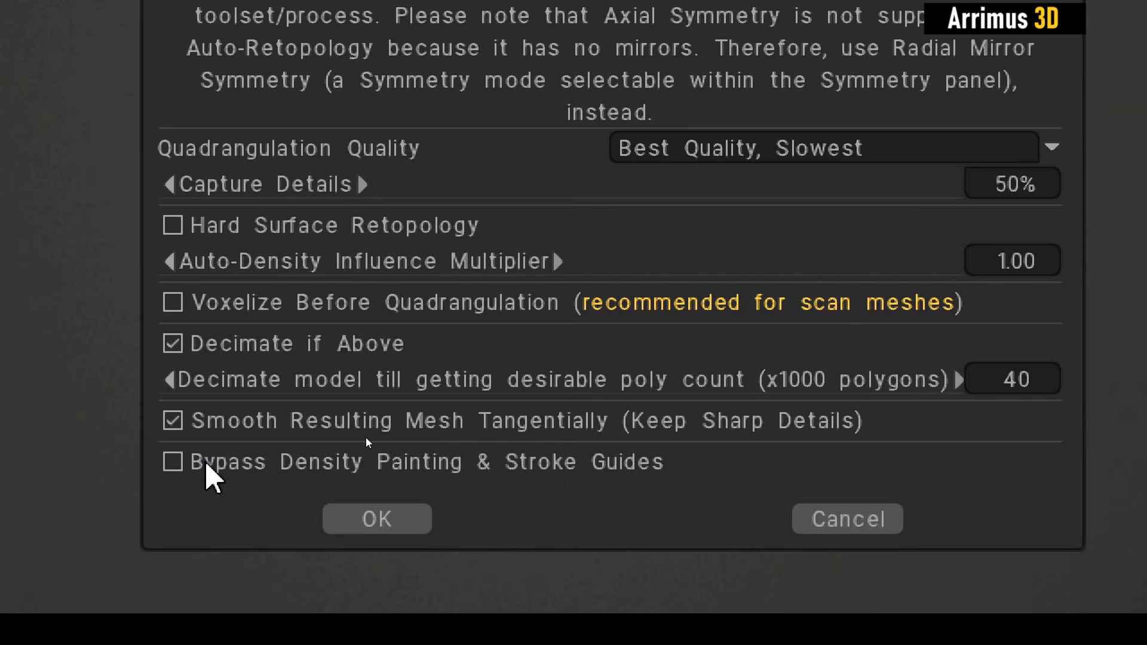
# Accept the auto-retopology settings with Best Quality, Slowest, 50% Capture Details and decimation above 40 thousand polygons.
pyautogui.moveTo(206, 466)
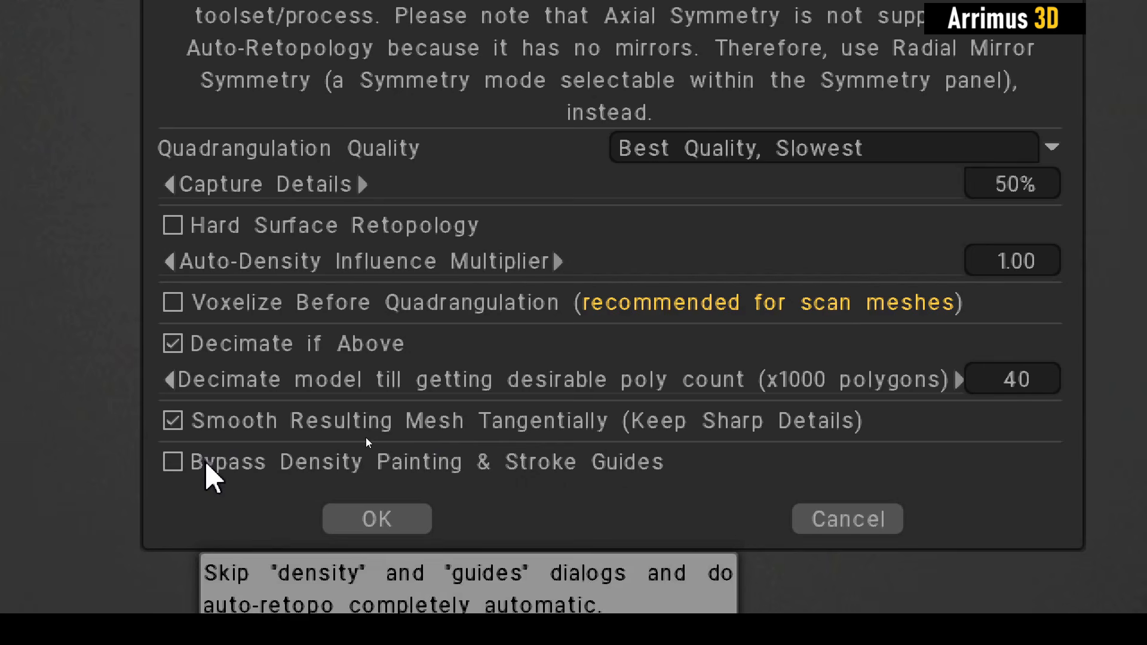
pyautogui.click(386, 520)
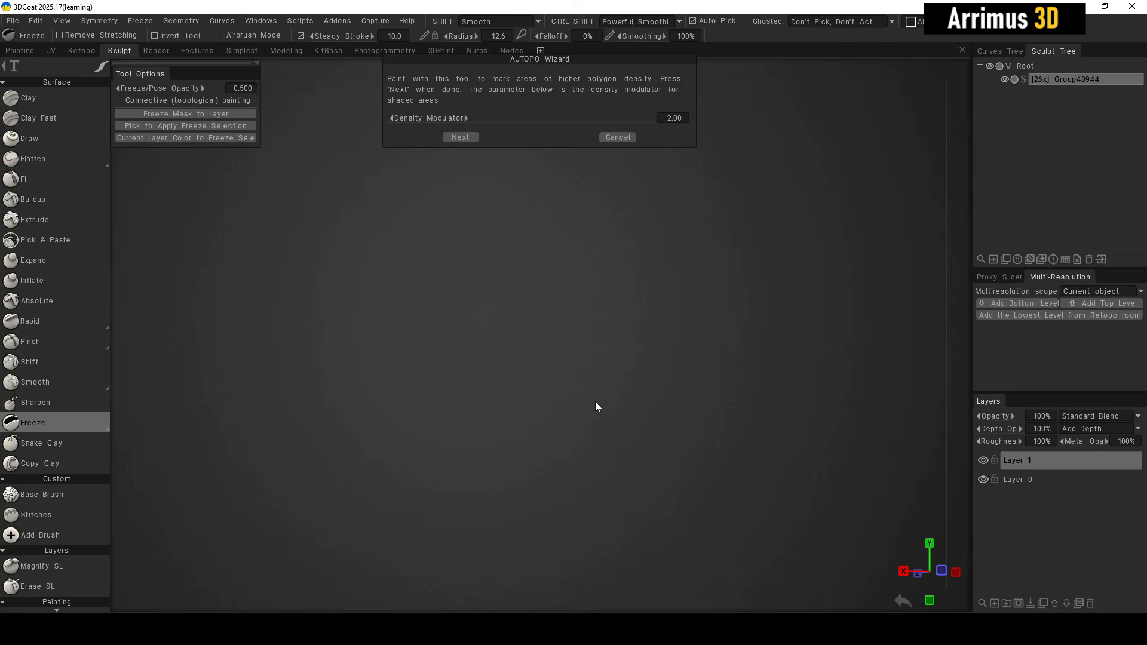
# Frame the imported bust in the viewport and examine its face from the front.
pyautogui.moveTo(595, 401); pyautogui.dragTo(680, 304)
pyautogui.moveTo(811, 53)
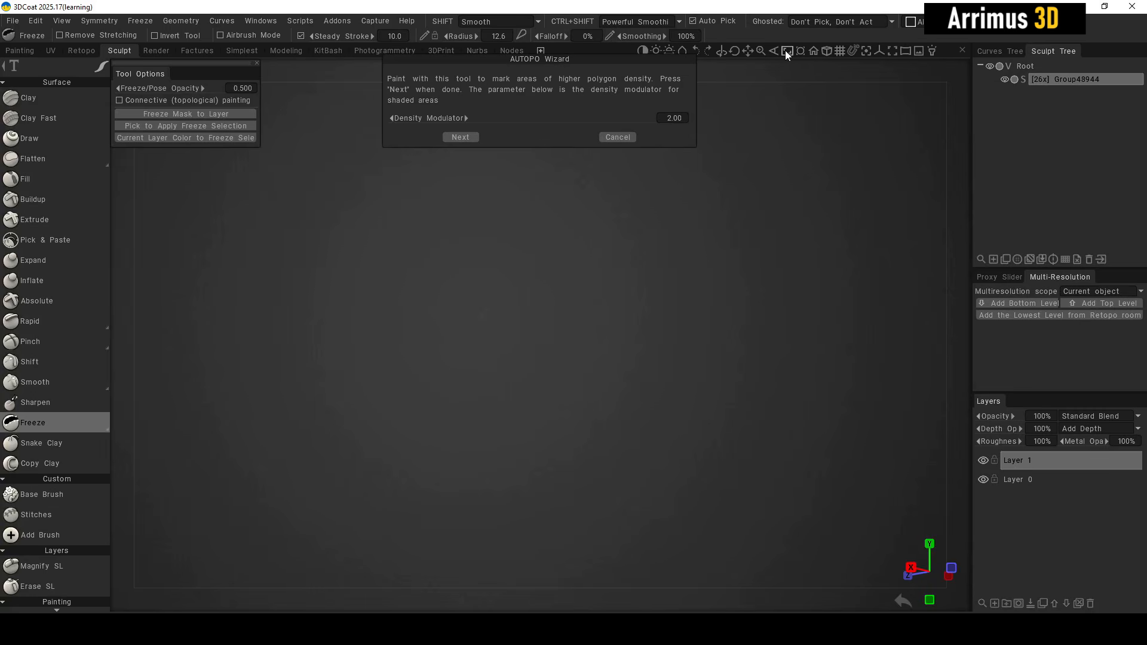
pyautogui.click(788, 51)
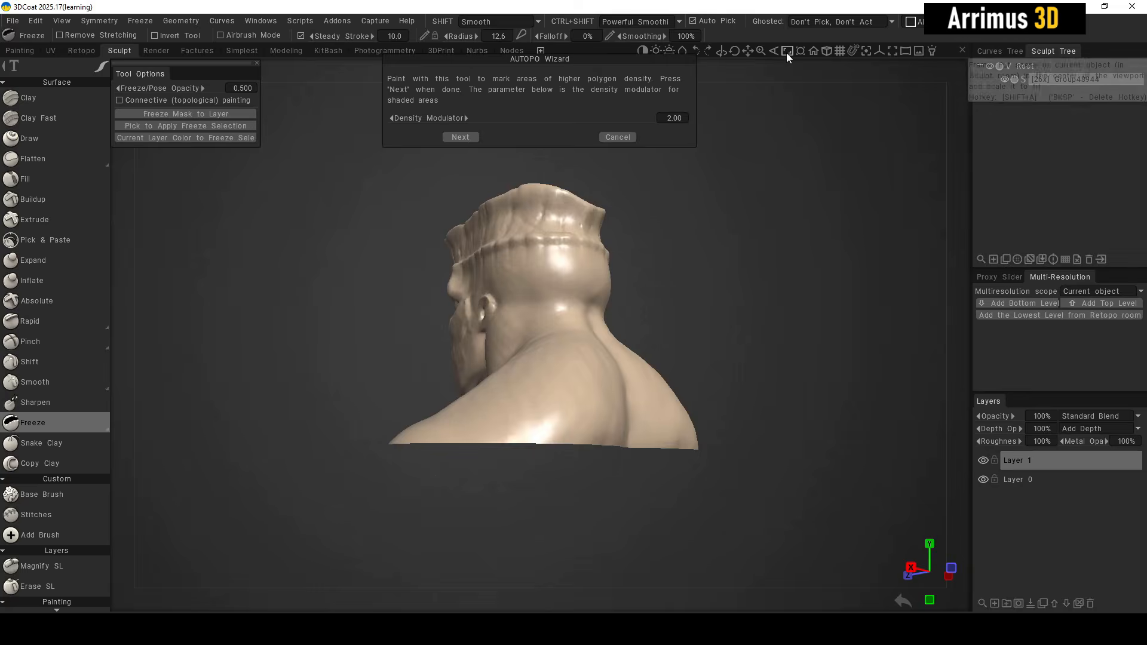
pyautogui.moveTo(672, 287); pyautogui.dragTo(871, 135)
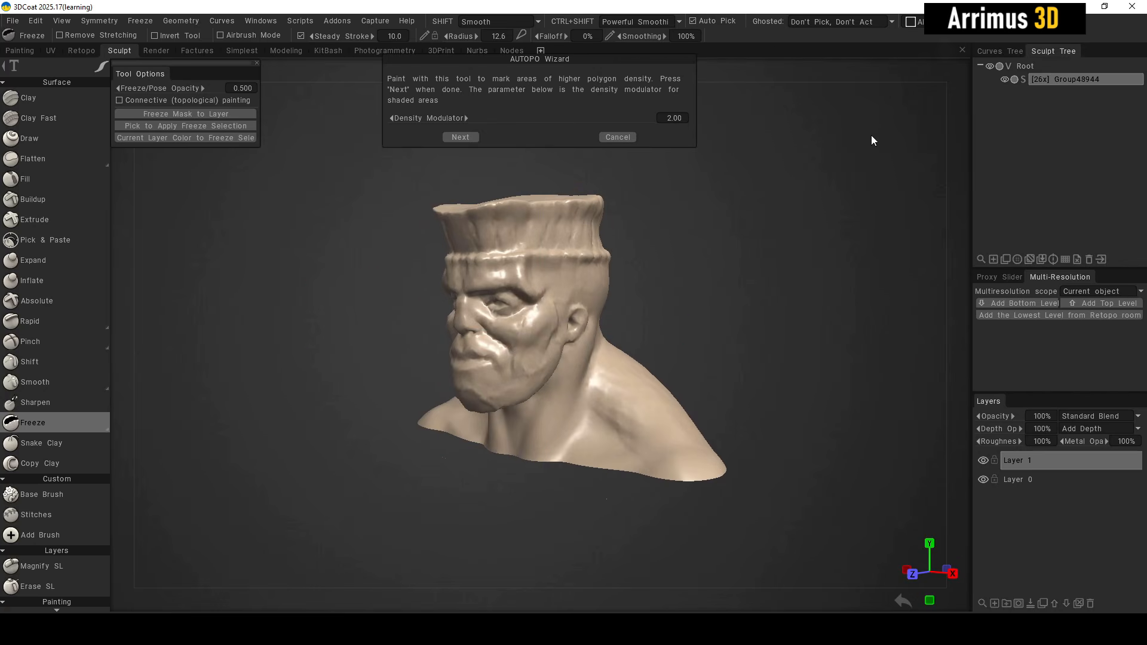
pyautogui.moveTo(853, 41)
pyautogui.click(788, 52)
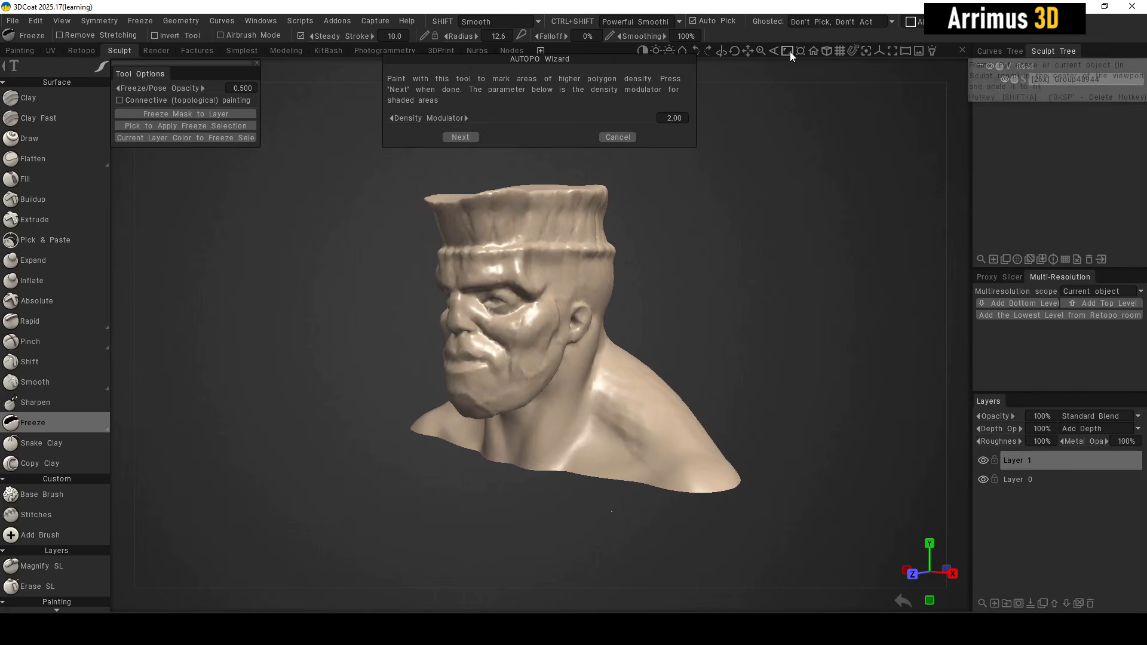
pyautogui.moveTo(767, 332); pyautogui.dragTo(733, 480, button='right')
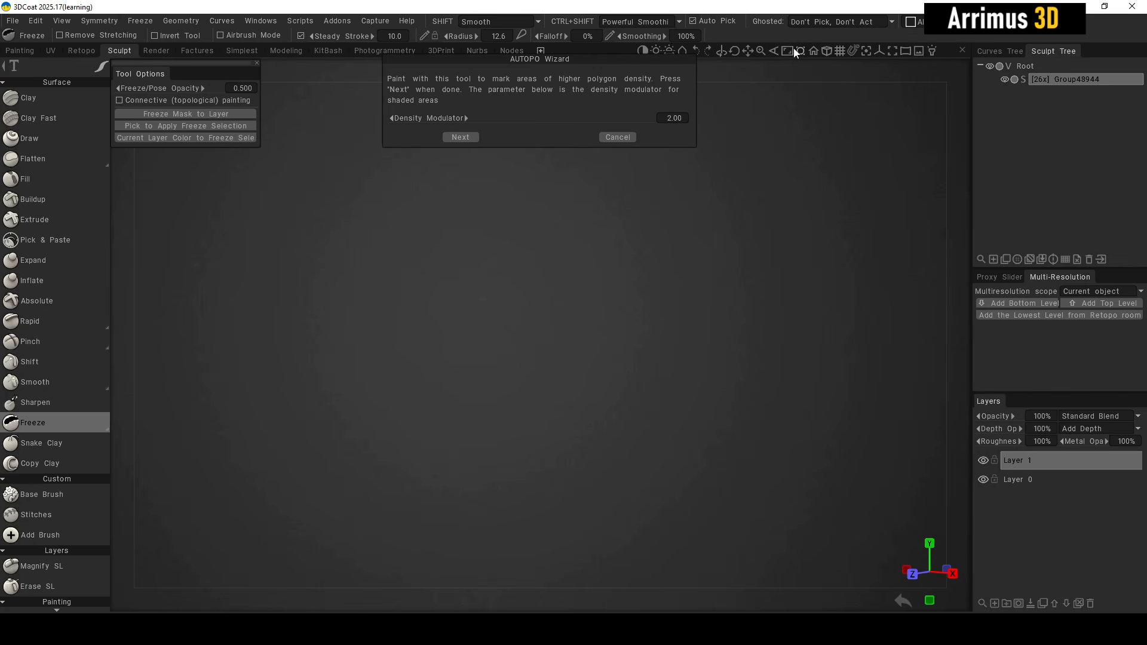
pyautogui.click(799, 51)
pyautogui.moveTo(742, 324); pyautogui.dragTo(826, 313)
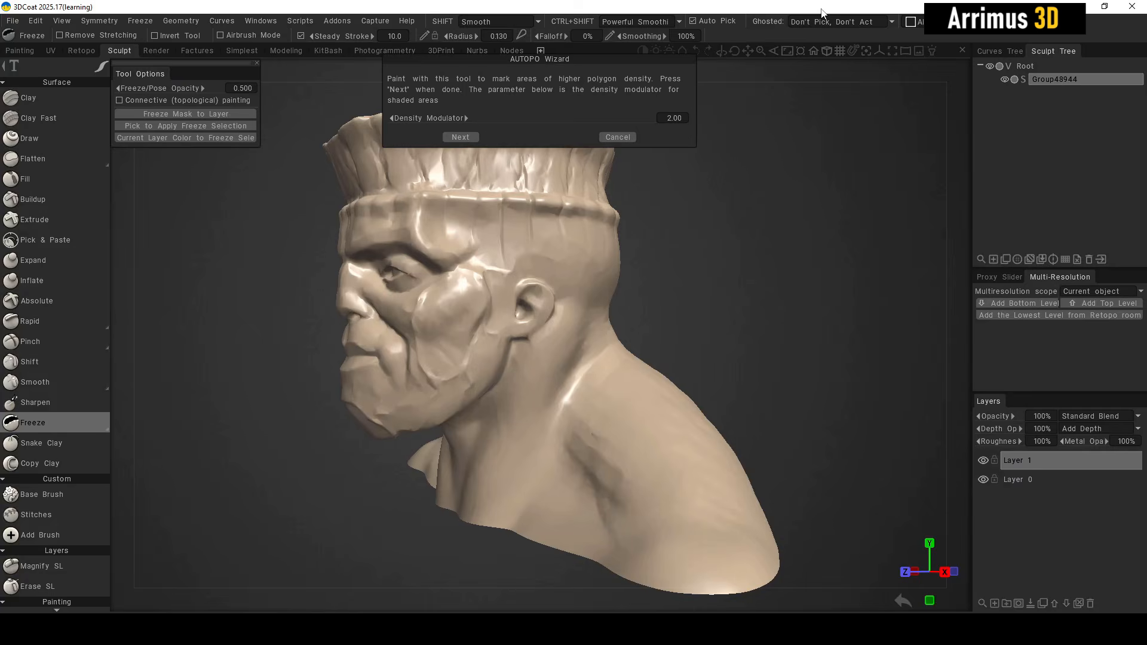
pyautogui.moveTo(679, 249); pyautogui.dragTo(556, 351)
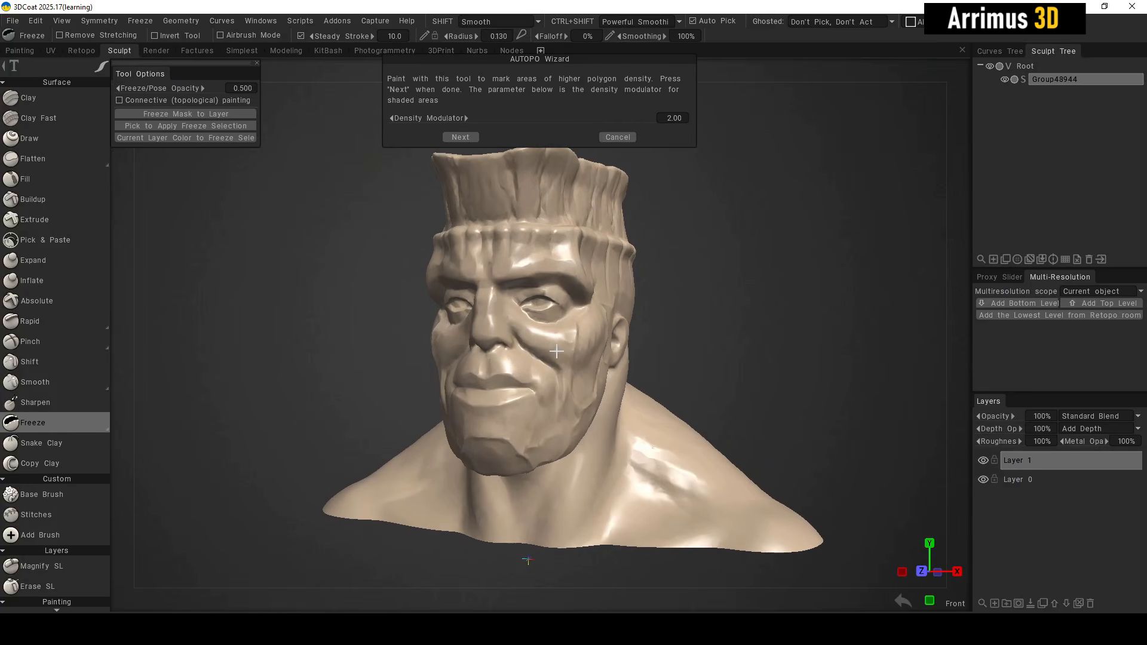
# Enlarge the Freeze brush and paint higher polygon density over the eyes, nose, cheeks and mouth.
pyautogui.press('s')
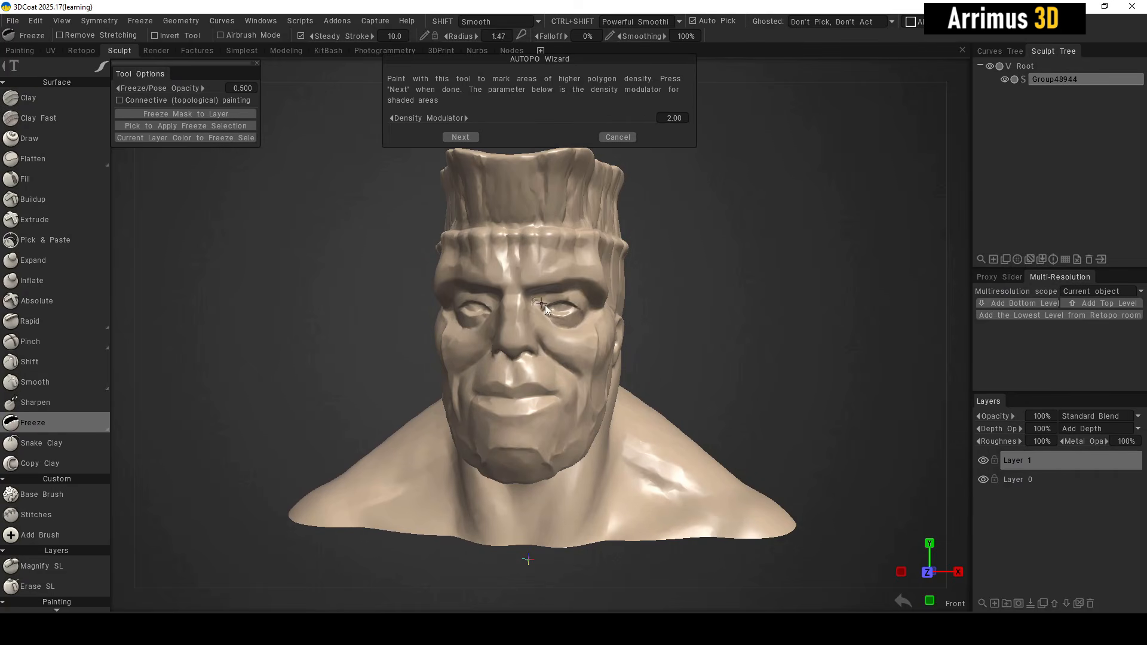
pyautogui.moveTo(541, 303)
pyautogui.mouseDown(button='right')
pyautogui.moveTo(595, 305)
pyautogui.moveTo(561, 304)
pyautogui.moveTo(543, 276)
pyautogui.moveTo(573, 287)
pyautogui.moveTo(563, 286)
pyautogui.mouseUp(button='right')
pyautogui.moveTo(517, 383)
pyautogui.mouseDown()
pyautogui.moveTo(546, 393)
pyautogui.moveTo(495, 388)
pyautogui.moveTo(495, 427)
pyautogui.moveTo(537, 388)
pyautogui.moveTo(552, 302)
pyautogui.moveTo(591, 353)
pyautogui.moveTo(583, 311)
pyautogui.moveTo(558, 301)
pyautogui.moveTo(592, 305)
pyautogui.moveTo(548, 395)
pyautogui.mouseUp()
pyautogui.moveTo(562, 331); pyautogui.dragTo(529, 316)
# Paint higher polygon density over the ear and proceed to the guide stroke stage of the AUTOPO wizard.
pyautogui.moveTo(714, 310); pyautogui.dragTo(633, 316)
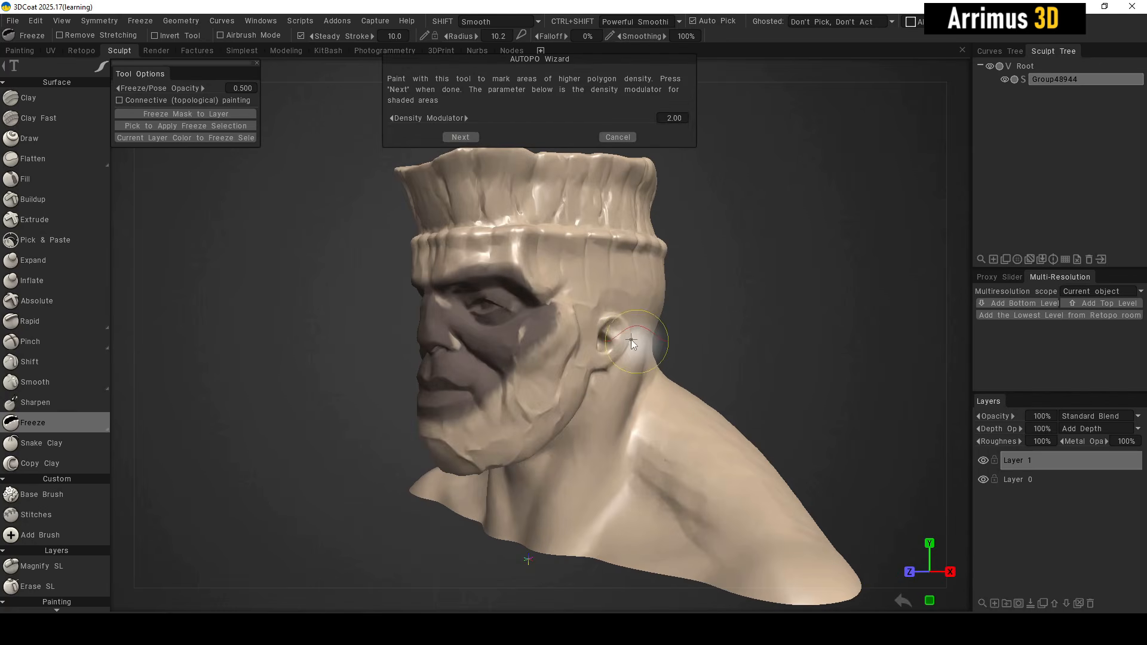
pyautogui.moveTo(700, 338); pyautogui.dragTo(668, 334)
pyautogui.moveTo(587, 332)
pyautogui.mouseDown()
pyautogui.moveTo(595, 327)
pyautogui.moveTo(595, 360)
pyautogui.moveTo(569, 355)
pyautogui.mouseUp()
pyautogui.moveTo(740, 298); pyautogui.dragTo(818, 288)
pyautogui.click(470, 135)
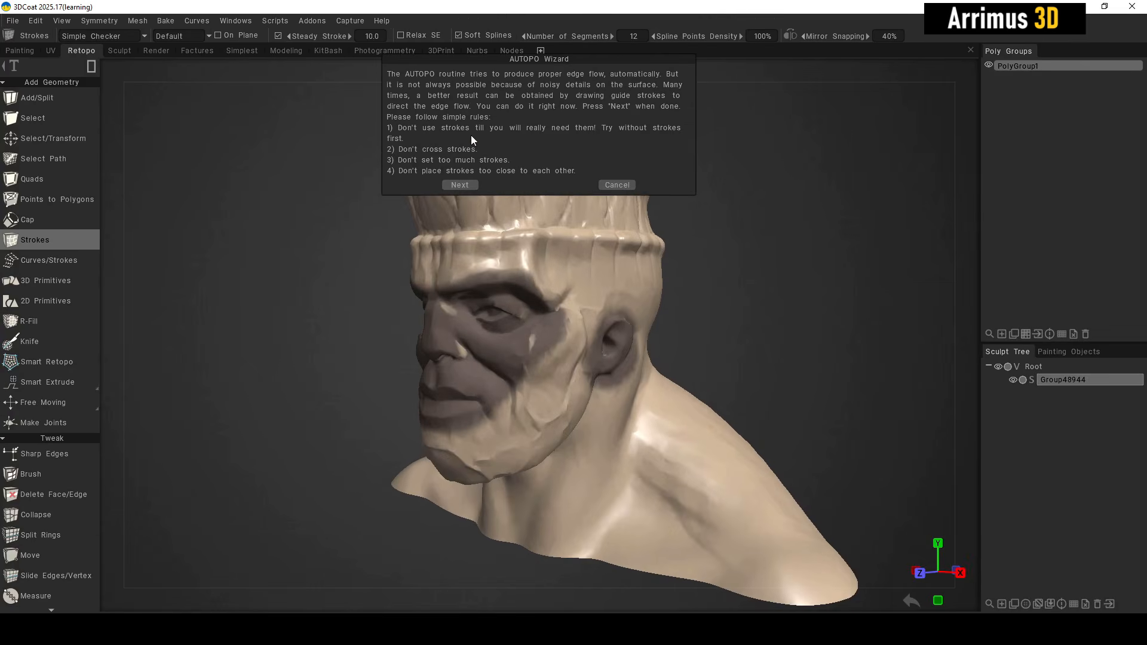
# Choose a freehand stroke mode and draw a closed guide loop around the eye on the bust's left side.
pyautogui.moveTo(751, 329)
pyautogui.mouseDown()
pyautogui.moveTo(799, 333)
pyautogui.moveTo(744, 308)
pyautogui.moveTo(810, 316)
pyautogui.mouseUp()
pyautogui.scroll(3, 744, 308)
pyautogui.press('e')
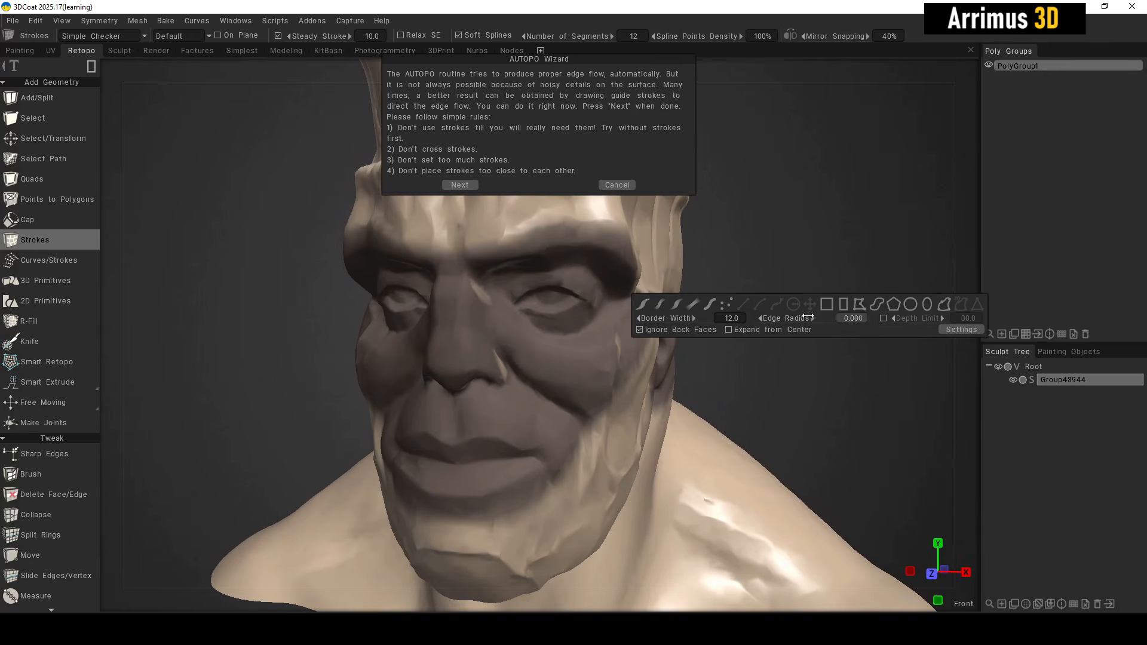
pyautogui.click(639, 307)
pyautogui.scroll(5, 756, 339)
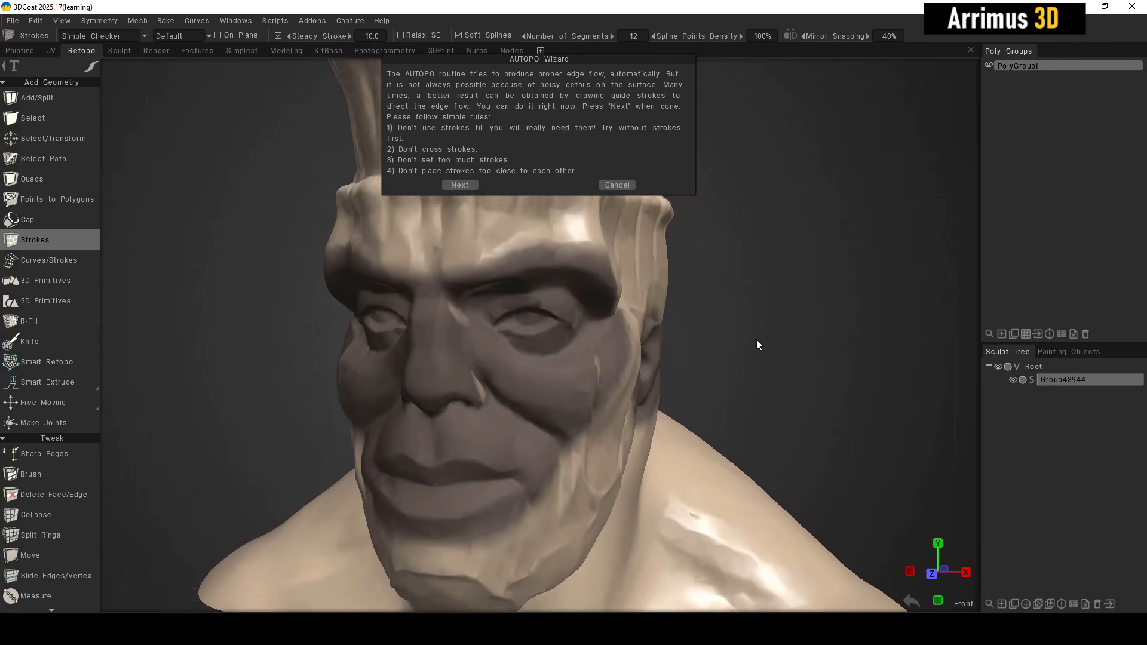
pyautogui.moveTo(407, 304); pyautogui.dragTo(425, 287)
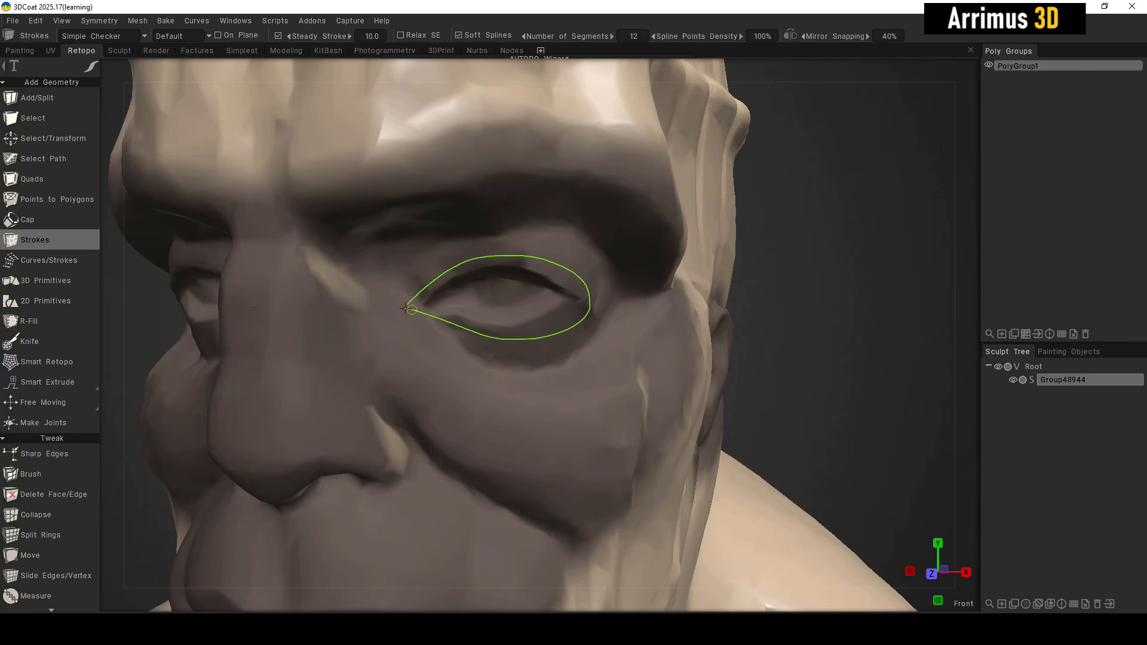
pyautogui.moveTo(407, 309); pyautogui.dragTo(406, 306)
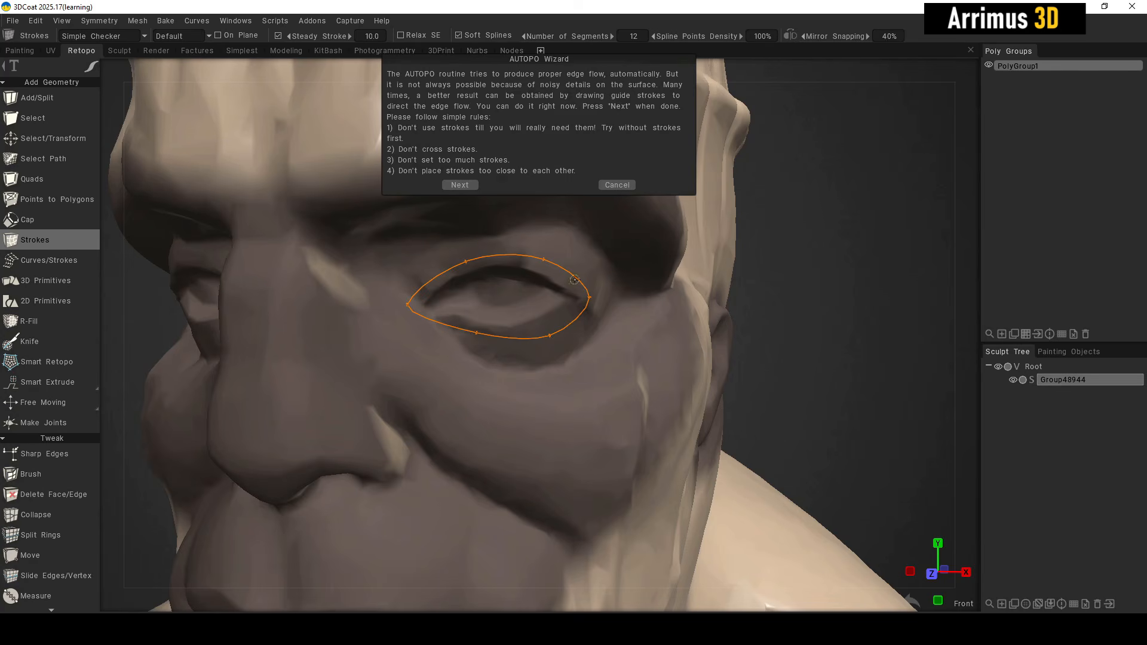
pyautogui.scroll(-2, 785, 351)
pyautogui.moveTo(794, 327); pyautogui.dragTo(797, 390)
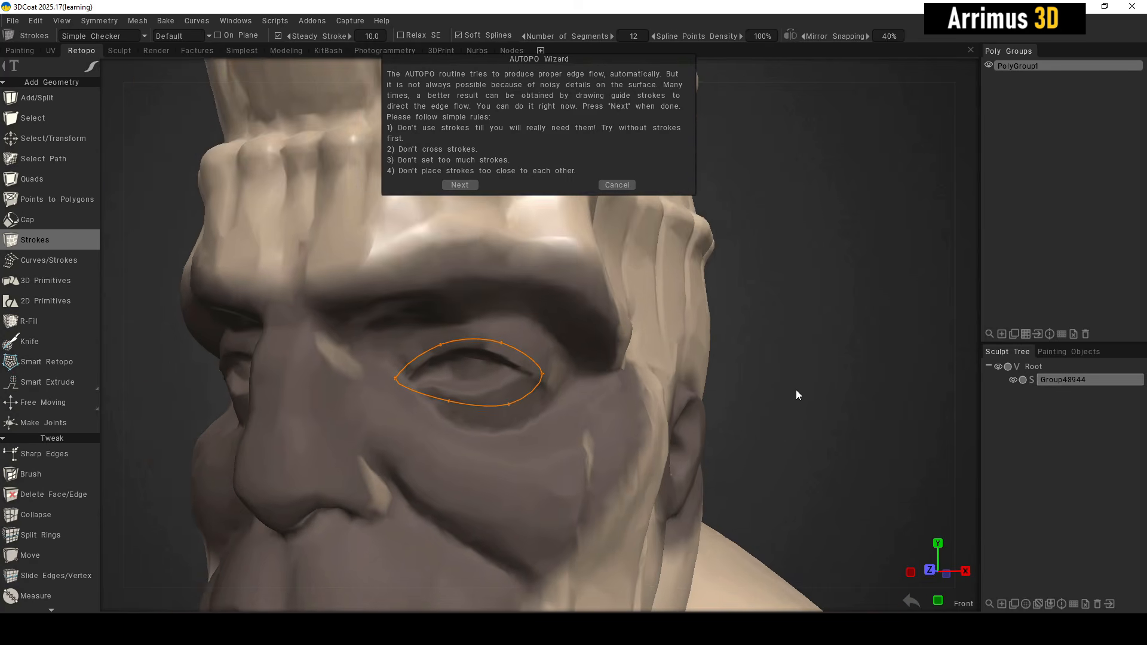
pyautogui.scroll(-3, 796, 390)
pyautogui.moveTo(444, 319)
pyautogui.mouseDown()
pyautogui.moveTo(586, 317)
pyautogui.moveTo(592, 336)
pyautogui.mouseUp()
pyautogui.moveTo(775, 378); pyautogui.dragTo(797, 376)
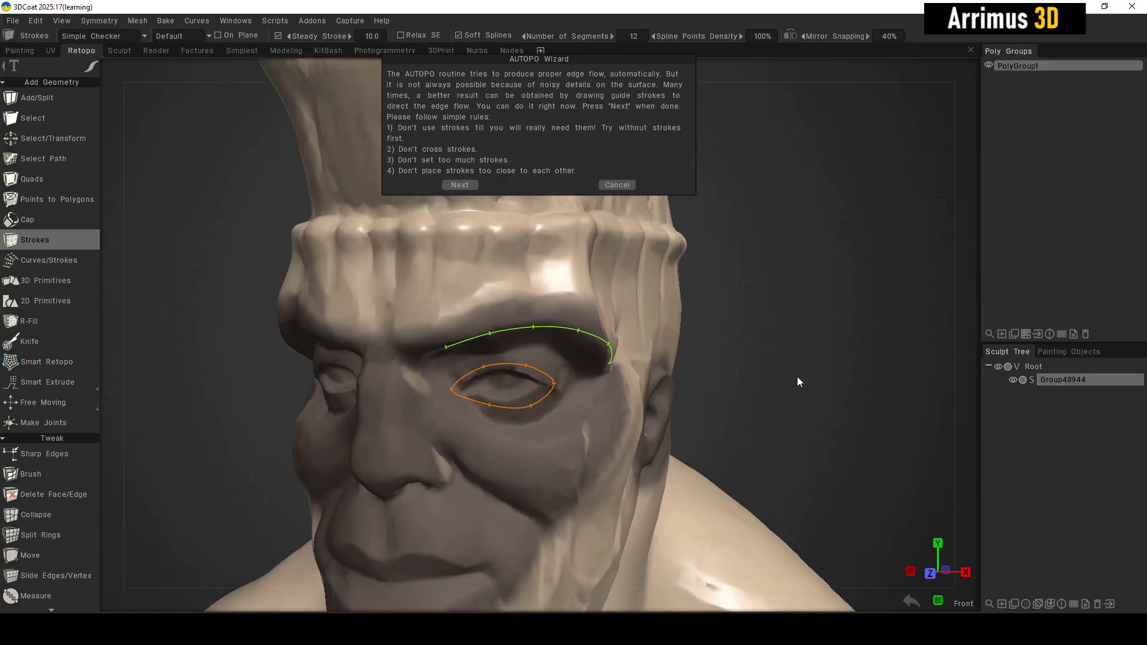
pyautogui.moveTo(796, 376); pyautogui.dragTo(773, 326, button='middle')
pyautogui.hotkey('ctrl', 'z')
# Draw a guide stroke around one half of the lips, from the upper lip's middle past the mouth corner to the lower lip's middle.
pyautogui.scroll(-2, 775, 345)
pyautogui.moveTo(774, 344); pyautogui.dragTo(789, 344)
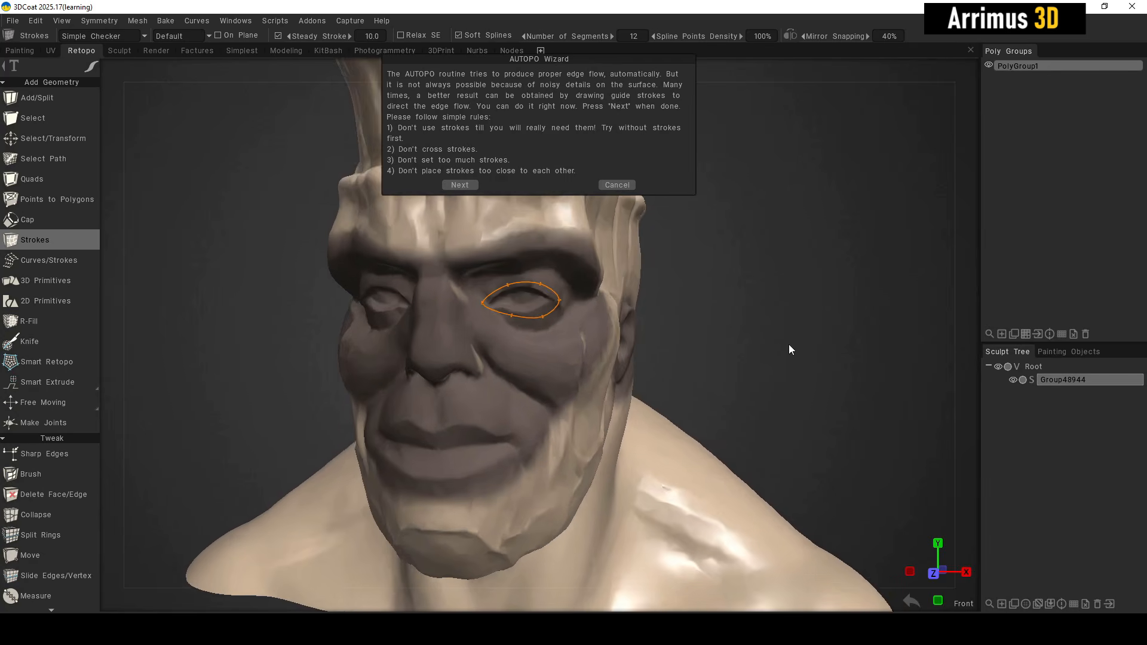
pyautogui.moveTo(788, 344); pyautogui.dragTo(788, 313, button='middle')
pyautogui.scroll(3, 788, 313)
pyautogui.moveTo(788, 313); pyautogui.dragTo(791, 317)
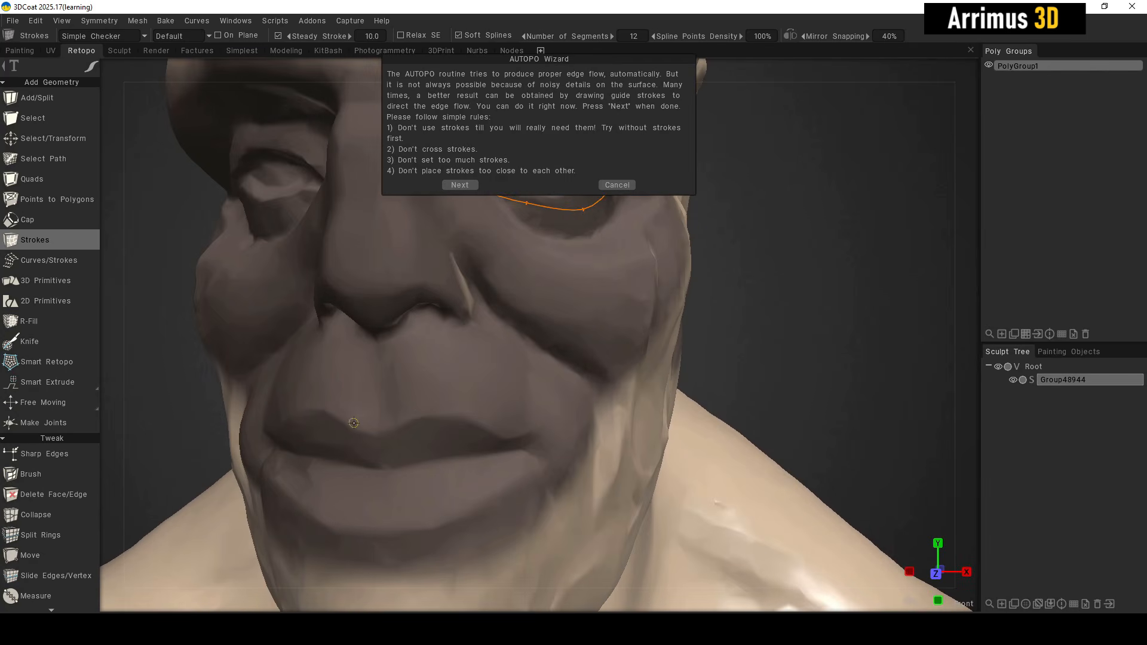
pyautogui.moveTo(368, 434); pyautogui.dragTo(429, 415)
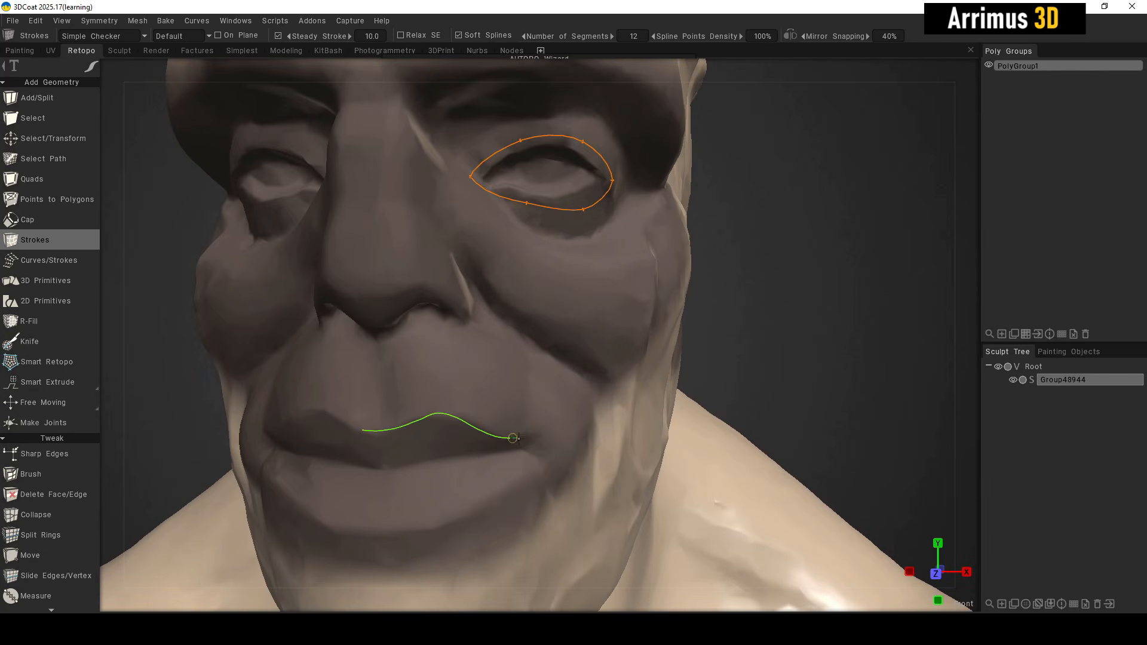
pyautogui.moveTo(541, 467); pyautogui.dragTo(362, 486)
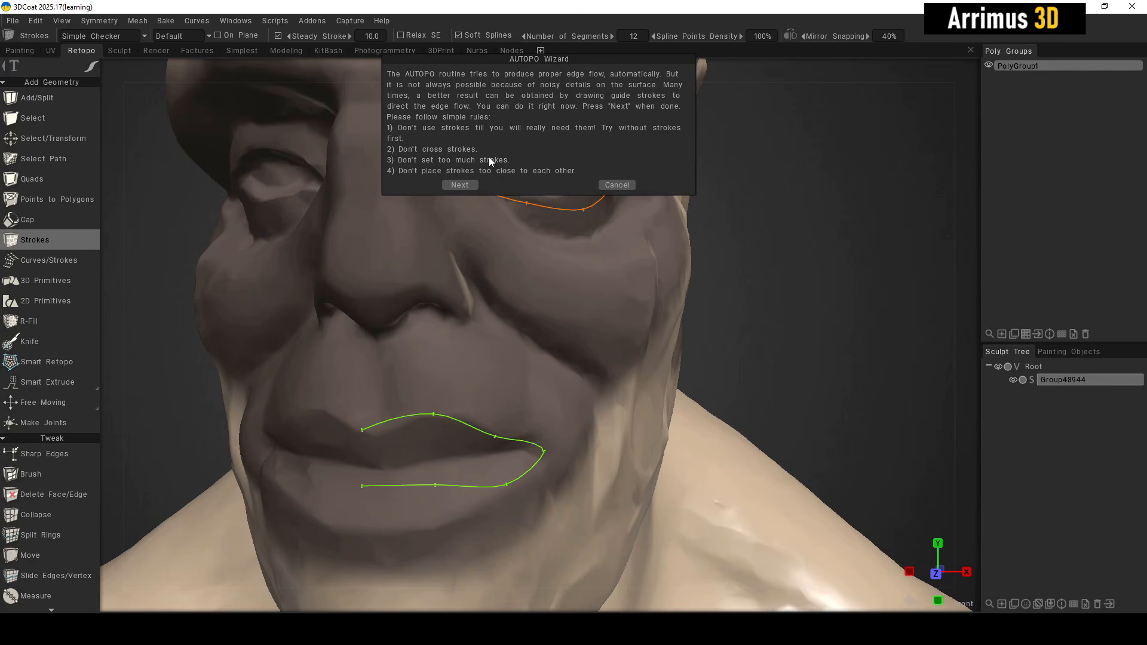
pyautogui.moveTo(481, 393); pyautogui.dragTo(464, 461)
pyautogui.moveTo(363, 410); pyautogui.dragTo(430, 390)
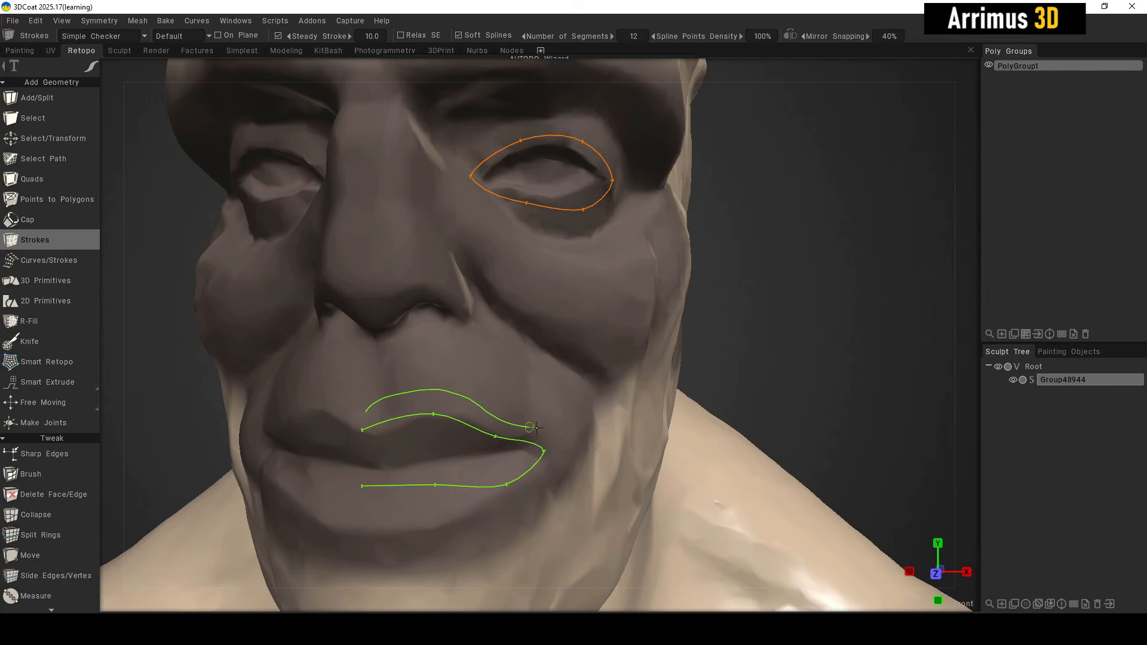
pyautogui.moveTo(569, 464)
pyautogui.mouseDown()
pyautogui.moveTo(511, 512)
pyautogui.moveTo(360, 518)
pyautogui.mouseUp()
pyautogui.moveTo(758, 380); pyautogui.dragTo(459, 371)
pyautogui.hotkey('ctrl', 'z')
# Draw a guide stroke from the nose bridge down the cheek fold and around the mouth to the chin.
pyautogui.moveTo(764, 365)
pyautogui.mouseDown()
pyautogui.moveTo(771, 390)
pyautogui.moveTo(780, 377)
pyautogui.mouseUp()
pyautogui.scroll(-2, 772, 390)
pyautogui.moveTo(315, 248); pyautogui.dragTo(394, 271)
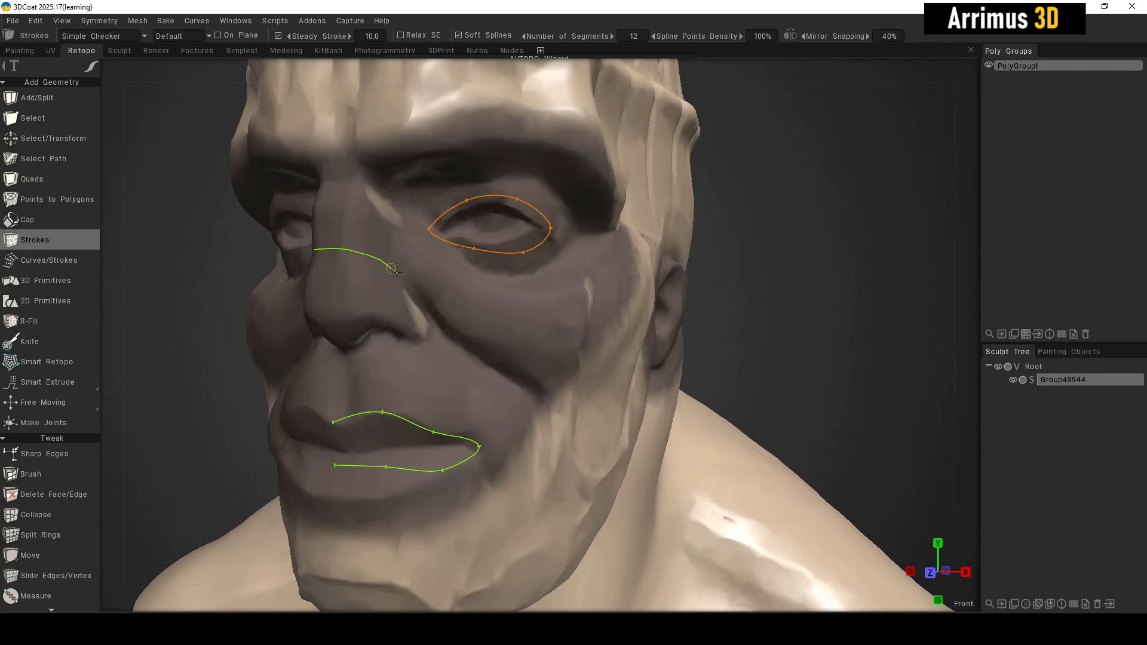
pyautogui.moveTo(487, 373); pyautogui.dragTo(545, 427)
pyautogui.moveTo(528, 500); pyautogui.dragTo(434, 557)
pyautogui.moveTo(339, 568); pyautogui.dragTo(295, 571)
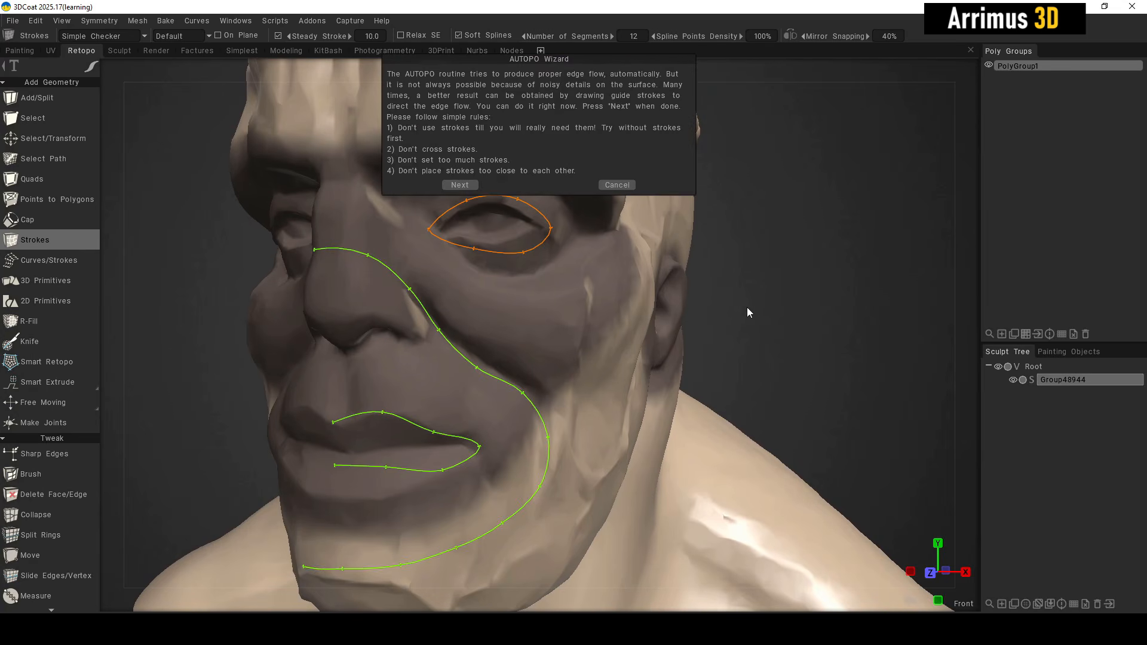
# Draw a guide stroke from the top front of the ear around its back and down onto the neck below the jaw.
pyautogui.moveTo(747, 307); pyautogui.dragTo(726, 356, button='middle')
pyautogui.moveTo(773, 311); pyautogui.dragTo(752, 351, button='right')
pyautogui.moveTo(753, 351); pyautogui.dragTo(683, 338)
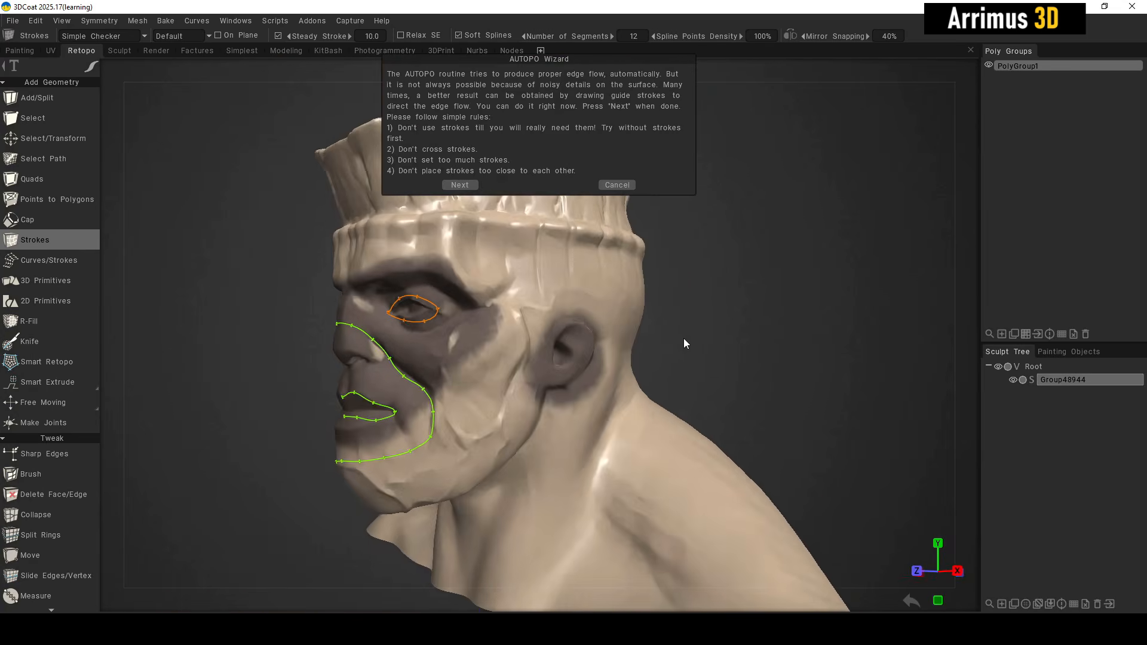
pyautogui.moveTo(683, 338); pyautogui.dragTo(817, 334, button='right')
pyautogui.moveTo(817, 334); pyautogui.dragTo(753, 328)
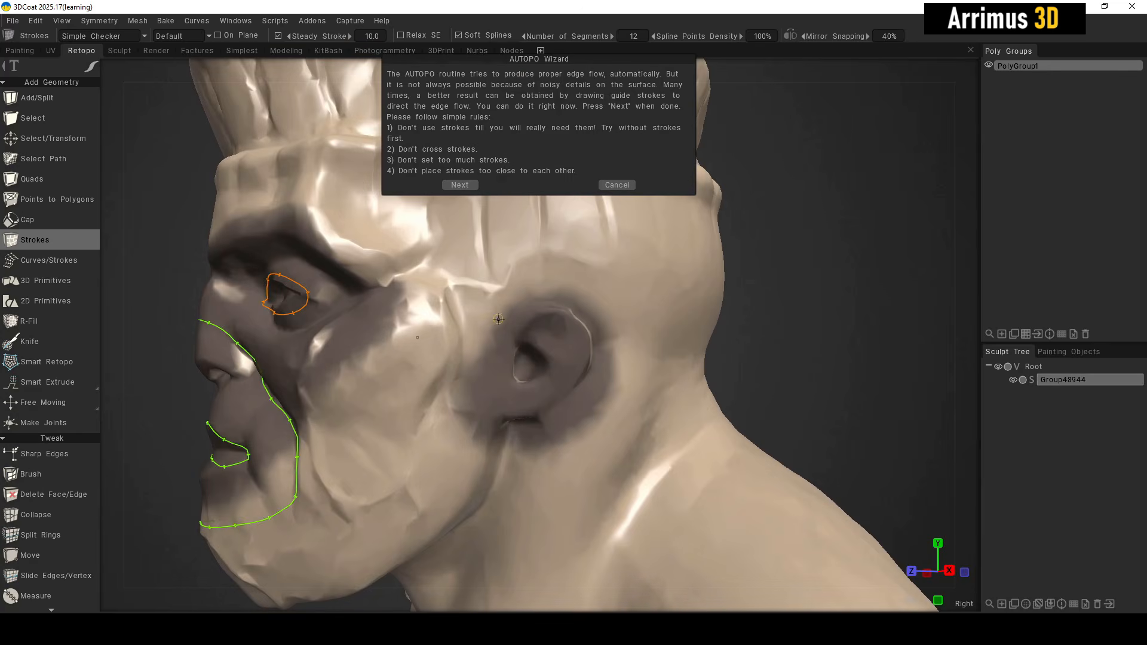
pyautogui.moveTo(485, 322)
pyautogui.mouseDown()
pyautogui.moveTo(584, 313)
pyautogui.moveTo(607, 378)
pyautogui.mouseUp()
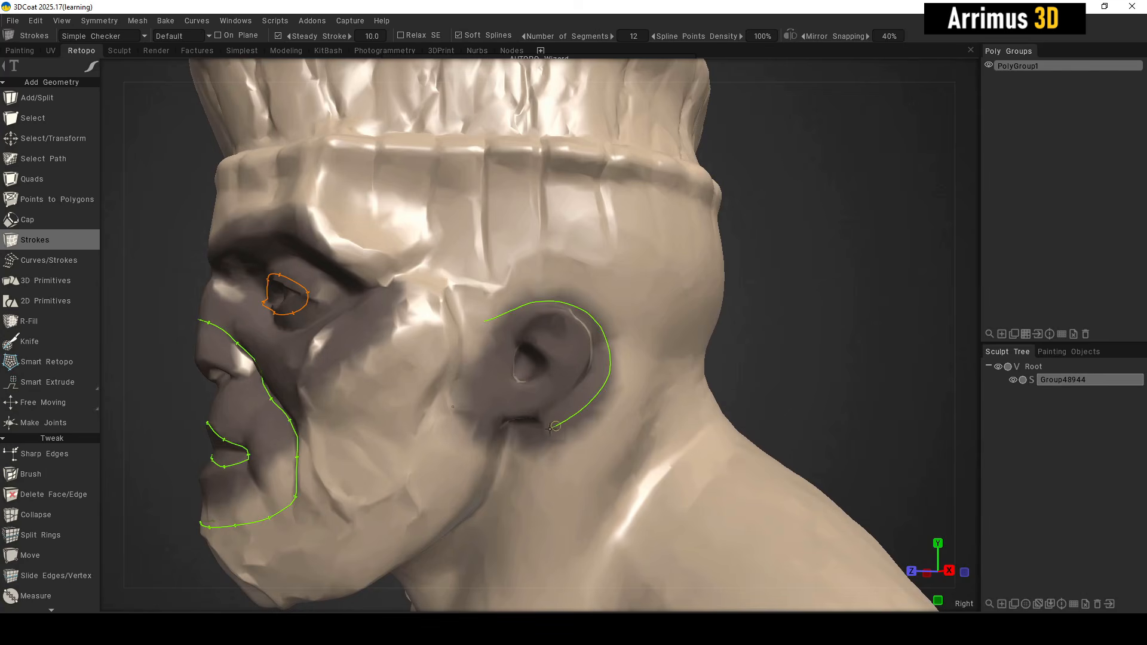
pyautogui.moveTo(452, 542); pyautogui.dragTo(437, 549)
pyautogui.keyDown('alt'); pyautogui.moveTo(460, 497); pyautogui.dragTo(448, 525, button='right'); pyautogui.keyUp('alt')
pyautogui.keyDown('alt'); pyautogui.moveTo(448, 525); pyautogui.dragTo(473, 335); pyautogui.keyUp('alt')
pyautogui.moveTo(496, 480); pyautogui.dragTo(523, 372, button='middle')
pyautogui.keyDown('alt'); pyautogui.moveTo(523, 373); pyautogui.dragTo(527, 421, button='right'); pyautogui.keyUp('alt')
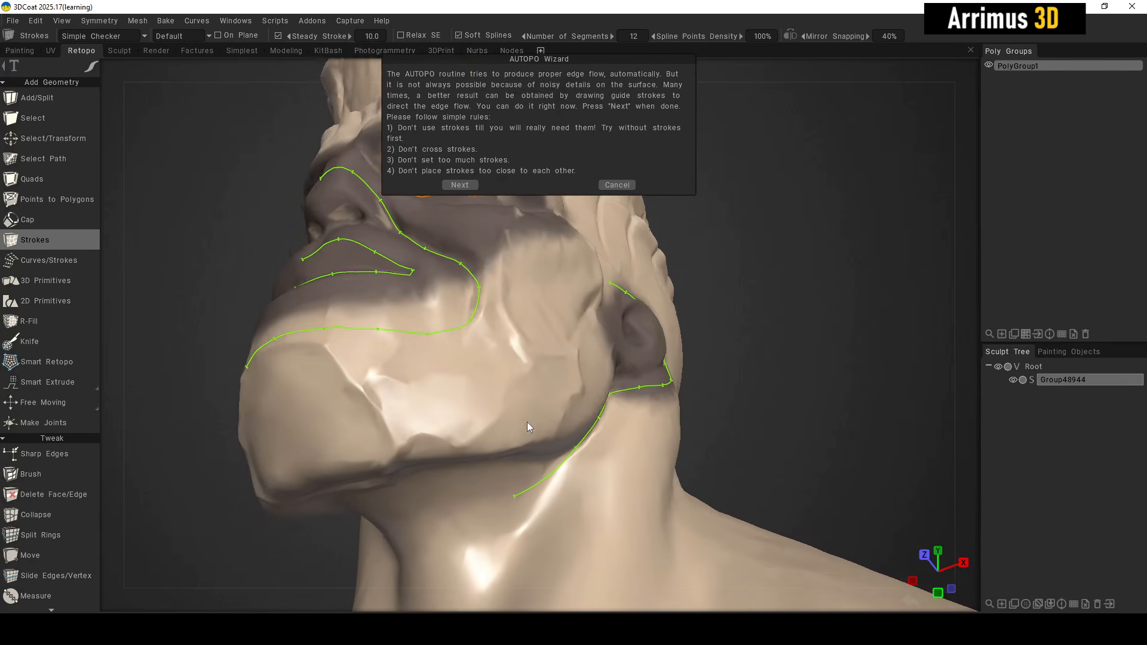
pyautogui.keyDown('alt'); pyautogui.moveTo(527, 422); pyautogui.dragTo(500, 448); pyautogui.keyUp('alt')
pyautogui.moveTo(374, 540); pyautogui.dragTo(445, 512)
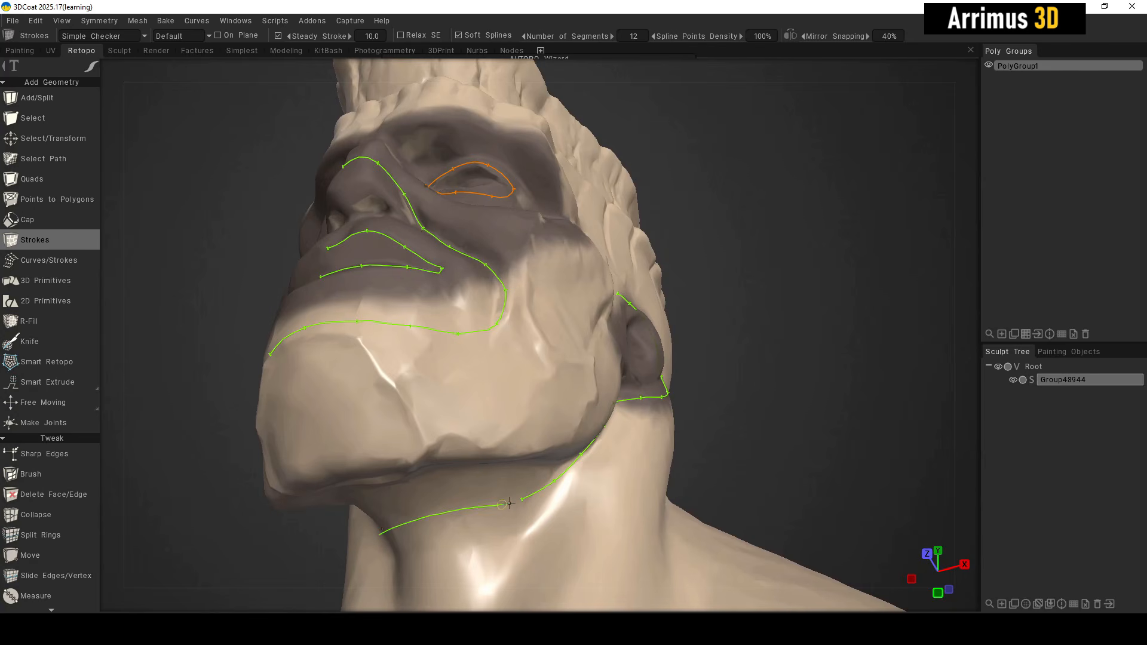
pyautogui.moveTo(519, 503); pyautogui.dragTo(523, 498)
pyautogui.moveTo(639, 471); pyautogui.dragTo(644, 436, button='middle')
pyautogui.hotkey('ctrl', 'z')
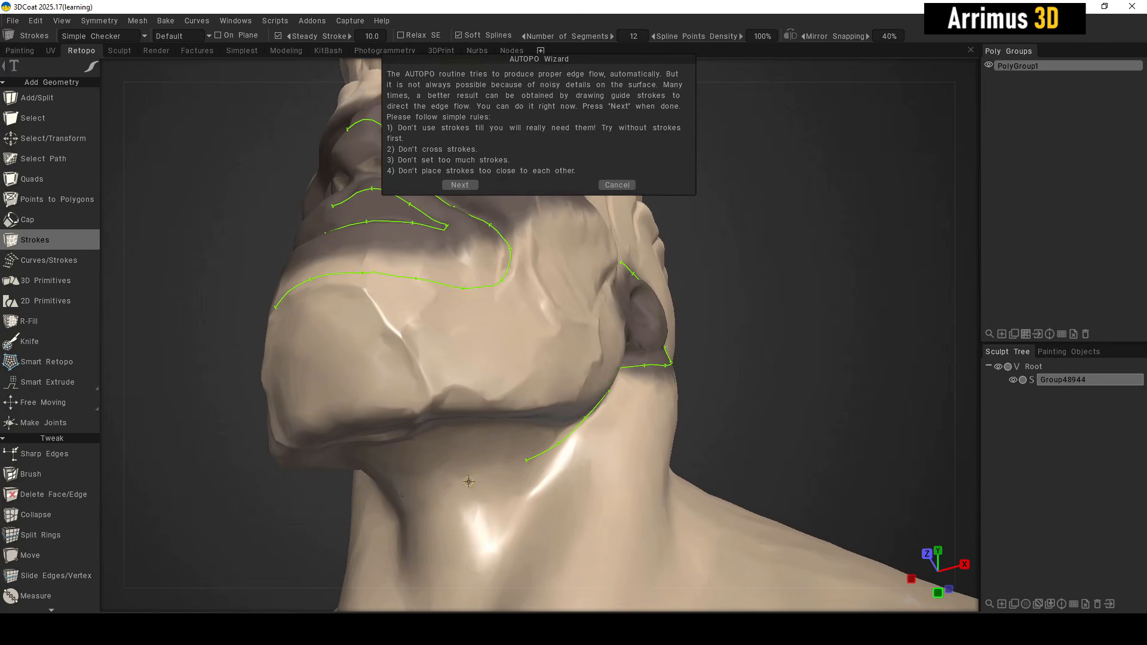
# Draw a guide stroke beneath the jaw from the middle of the throat to the lower end of the ear stroke.
pyautogui.moveTo(388, 492); pyautogui.dragTo(391, 492)
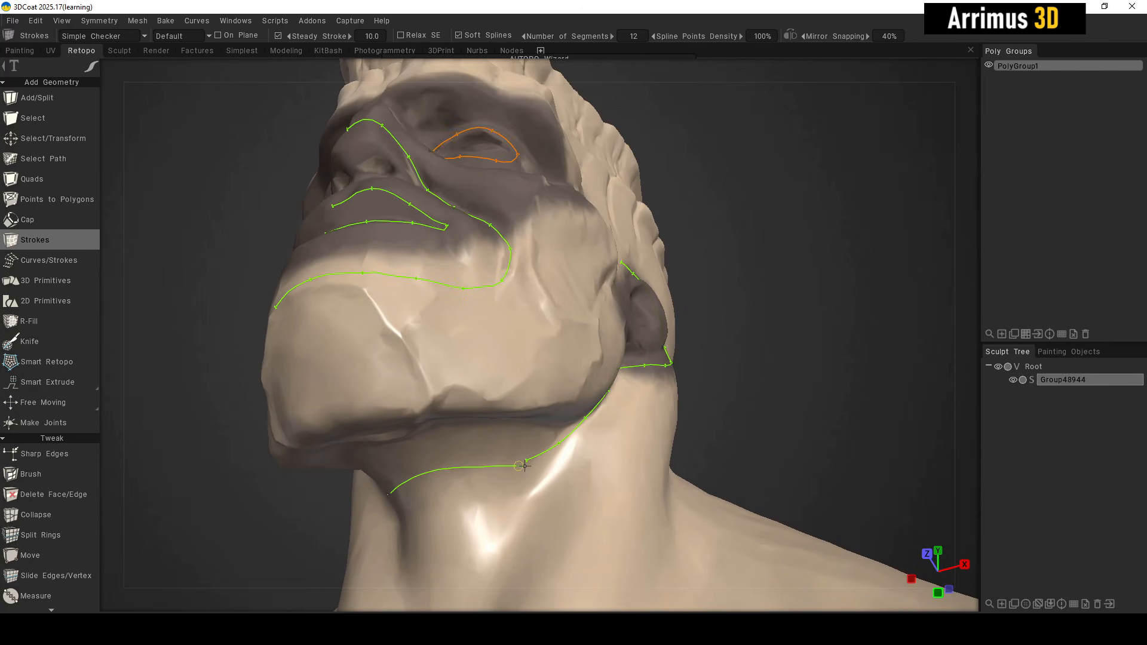
pyautogui.moveTo(526, 463); pyautogui.dragTo(527, 463)
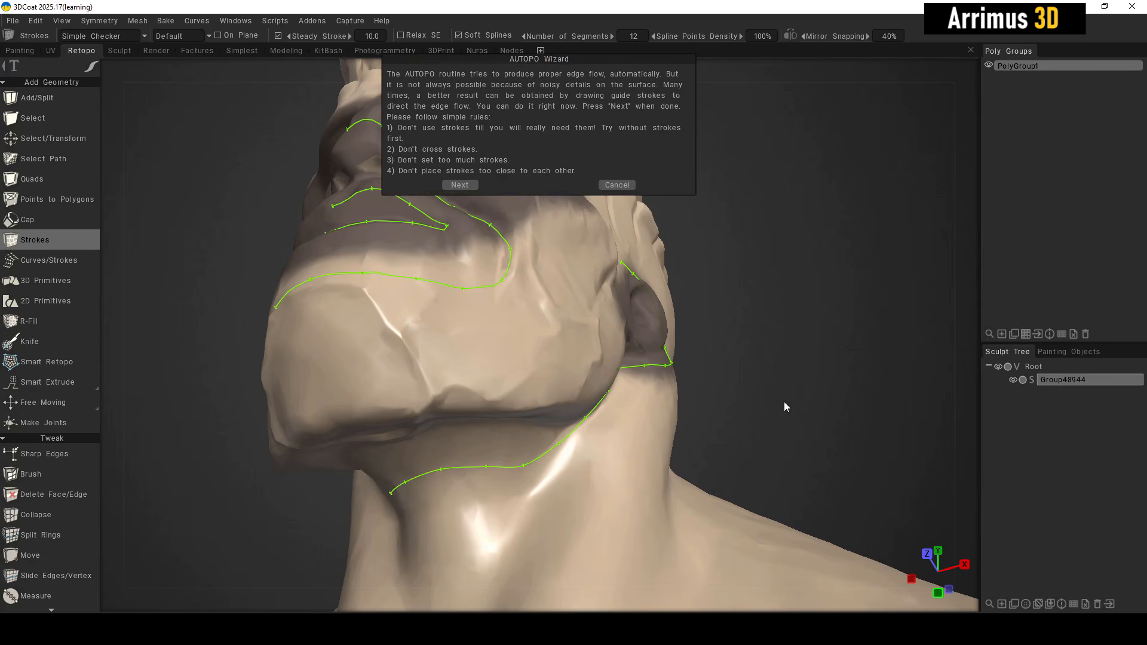
# Draw a guide stroke from the cheek in front of the ear down along the jaw to the chin.
pyautogui.moveTo(783, 407); pyautogui.dragTo(562, 400)
pyautogui.moveTo(549, 395); pyautogui.dragTo(561, 443, button='middle')
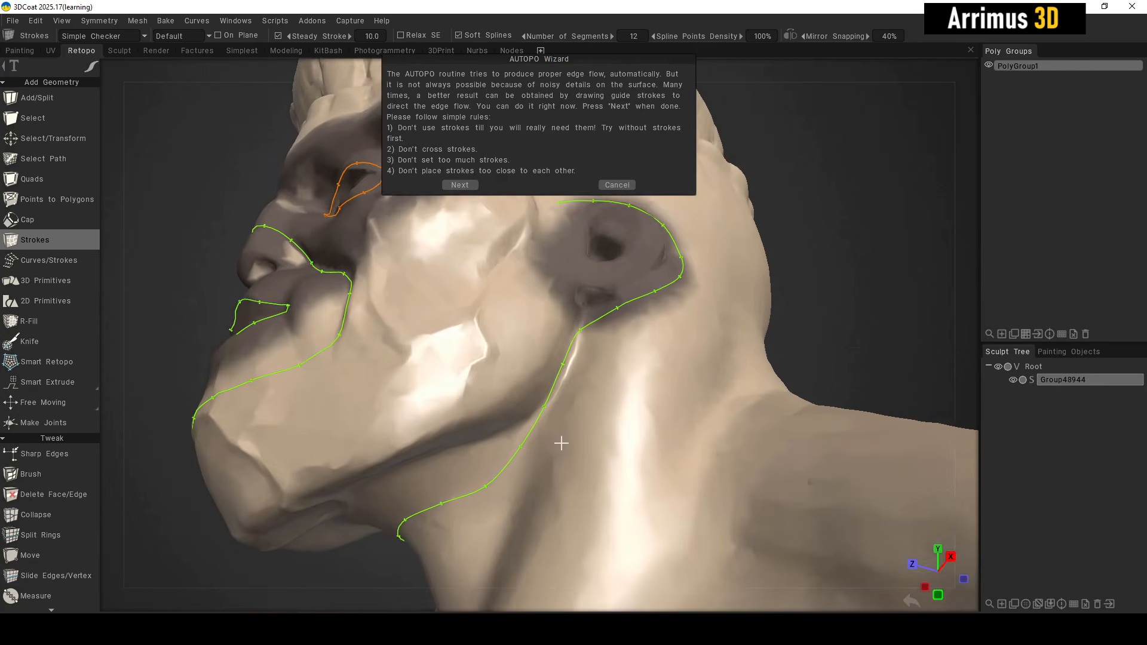
pyautogui.keyDown('alt'); pyautogui.moveTo(561, 443); pyautogui.dragTo(546, 413, button='right'); pyautogui.keyUp('alt')
pyautogui.keyDown('alt'); pyautogui.moveTo(545, 412); pyautogui.dragTo(556, 414); pyautogui.keyUp('alt')
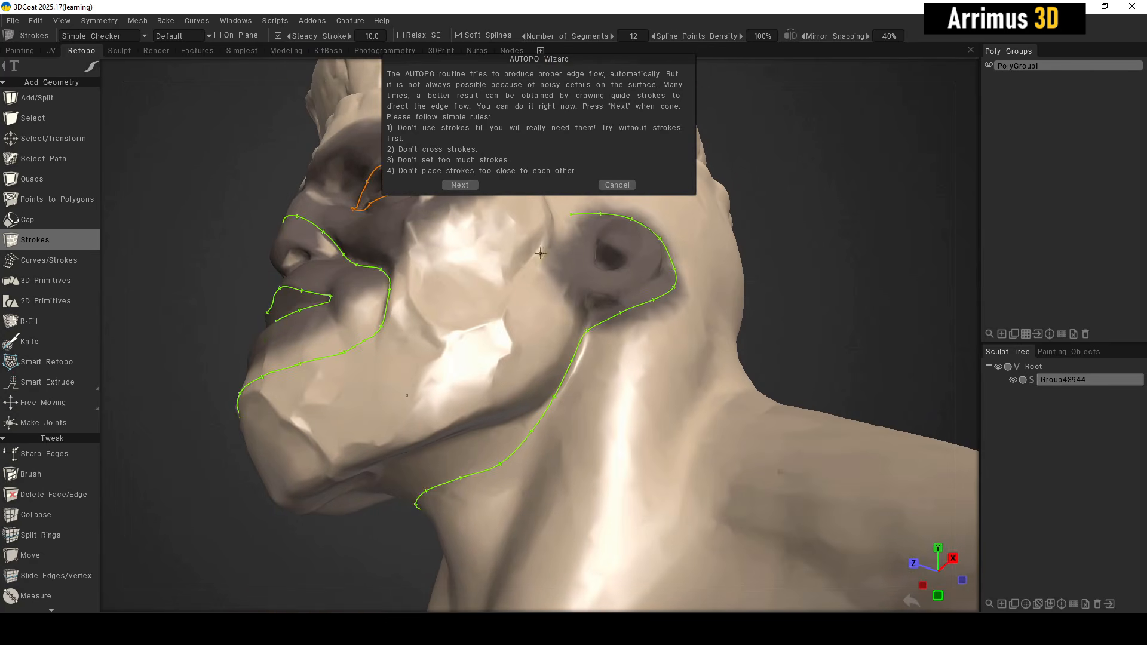
pyautogui.moveTo(540, 253); pyautogui.dragTo(544, 289, button='middle')
pyautogui.moveTo(536, 261); pyautogui.dragTo(494, 364)
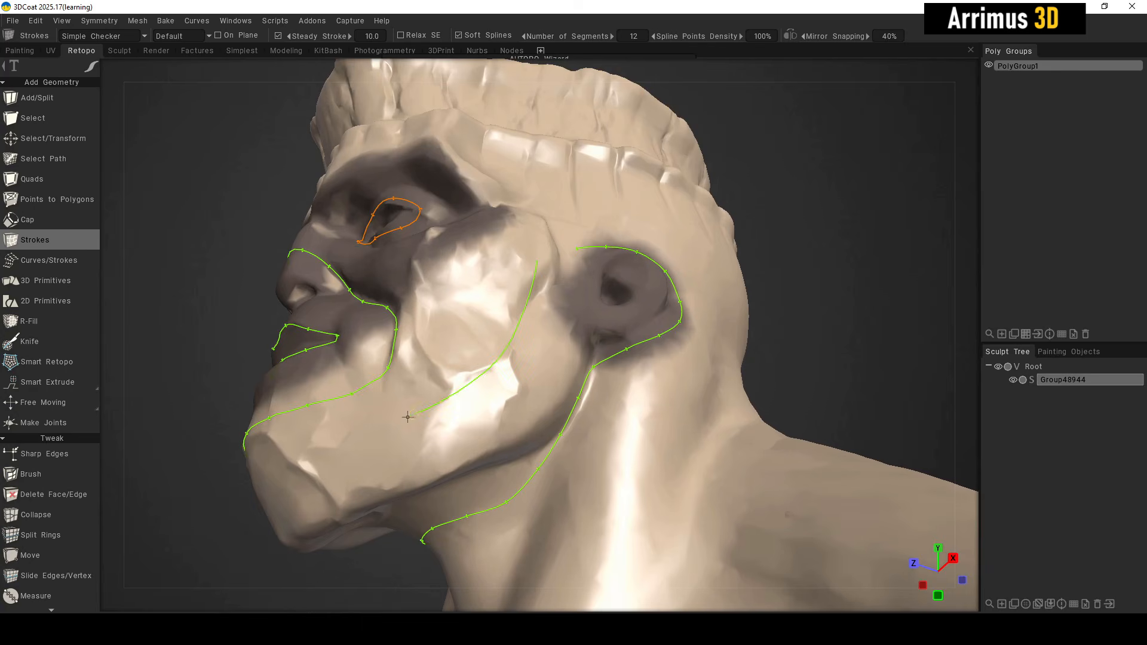
pyautogui.moveTo(229, 502)
pyautogui.keyDown('alt'); pyautogui.mouseDown()
pyautogui.moveTo(332, 524)
pyautogui.moveTo(319, 524)
pyautogui.moveTo(535, 406)
pyautogui.moveTo(605, 457)
pyautogui.moveTo(472, 477)
pyautogui.moveTo(645, 287)
pyautogui.moveTo(602, 408)
pyautogui.mouseUp(); pyautogui.keyUp('alt')
# Draw two guide strokes down the neck to the bust's base, one behind the ear and one below the jaw.
pyautogui.moveTo(534, 540); pyautogui.dragTo(529, 550)
pyautogui.keyDown('alt'); pyautogui.moveTo(495, 577); pyautogui.dragTo(583, 443); pyautogui.keyUp('alt')
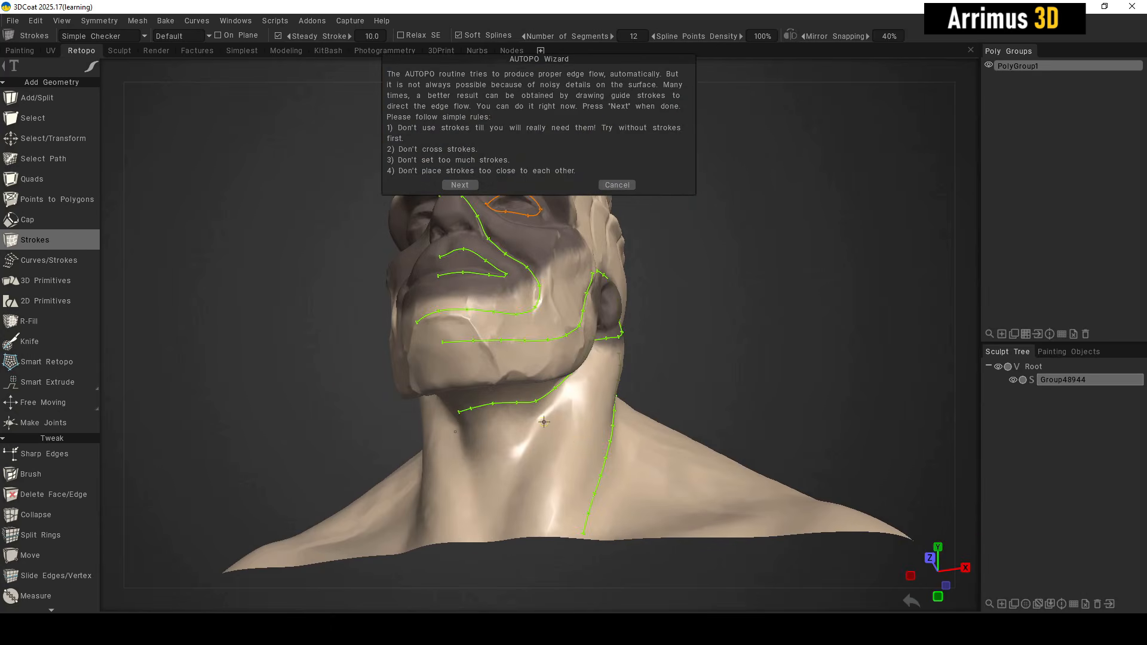
pyautogui.moveTo(543, 420); pyautogui.dragTo(526, 486)
pyautogui.moveTo(504, 567); pyautogui.dragTo(503, 569)
# Draw a guide stroke over the outer end of the shoulder from back to front.
pyautogui.keyDown('alt'); pyautogui.moveTo(597, 508); pyautogui.dragTo(767, 537); pyautogui.keyUp('alt')
pyautogui.moveTo(767, 536); pyautogui.dragTo(649, 428, button='middle')
pyautogui.keyDown('alt'); pyautogui.moveTo(649, 428); pyautogui.dragTo(562, 486); pyautogui.keyUp('alt')
pyautogui.scroll(4, 563, 486)
pyautogui.moveTo(562, 486); pyautogui.dragTo(580, 377, button='middle')
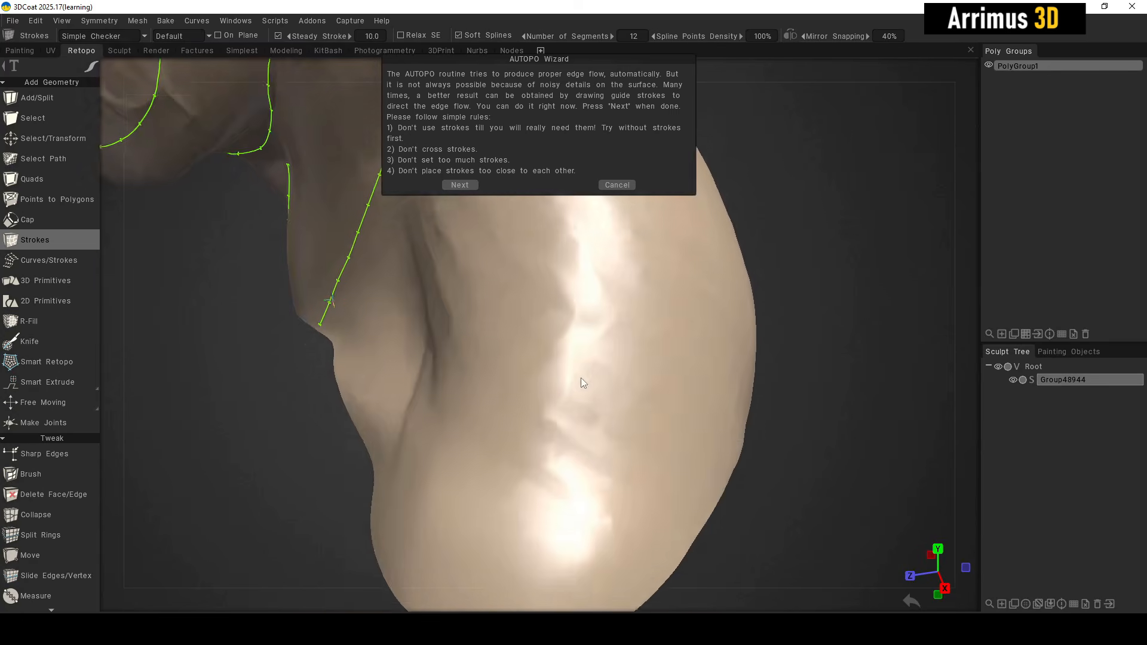
pyautogui.scroll(-5, 586, 403)
pyautogui.keyDown('alt'); pyautogui.moveTo(589, 407); pyautogui.dragTo(581, 439); pyautogui.keyUp('alt')
pyautogui.scroll(2, 577, 440)
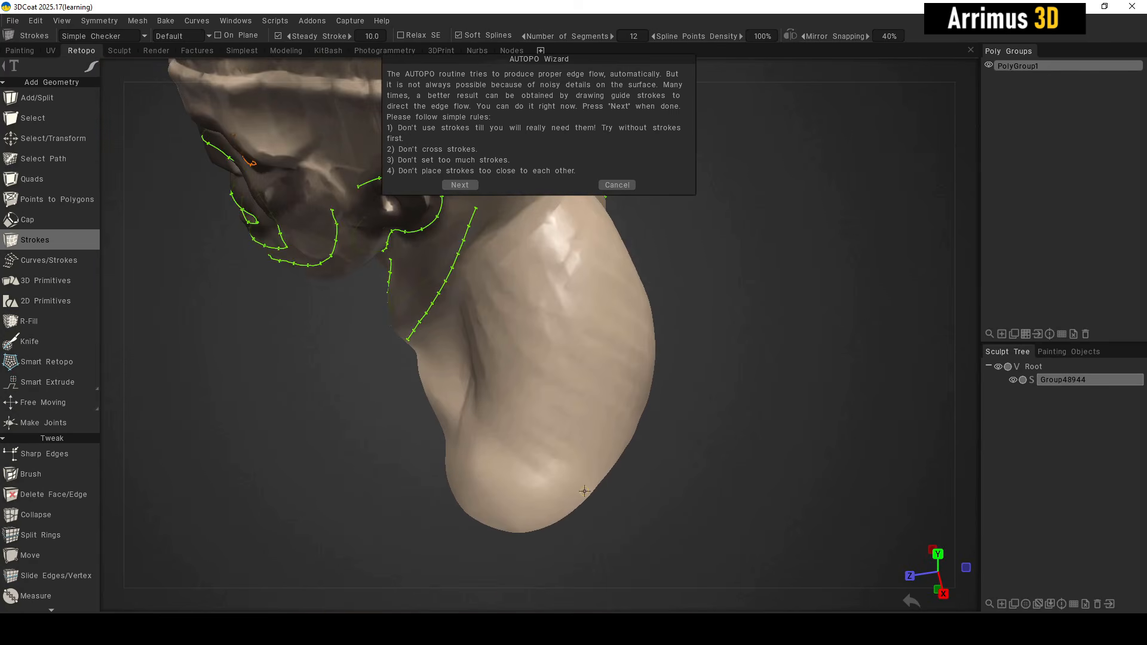
pyautogui.moveTo(591, 488); pyautogui.dragTo(541, 467)
pyautogui.moveTo(450, 455); pyautogui.dragTo(448, 453)
# Draw a guide stroke along the front of the shoulder from near the shoulder stroke to the base of the neck.
pyautogui.moveTo(478, 397)
pyautogui.keyDown('alt'); pyautogui.mouseDown()
pyautogui.moveTo(538, 370)
pyautogui.moveTo(529, 444)
pyautogui.mouseUp(); pyautogui.keyUp('alt')
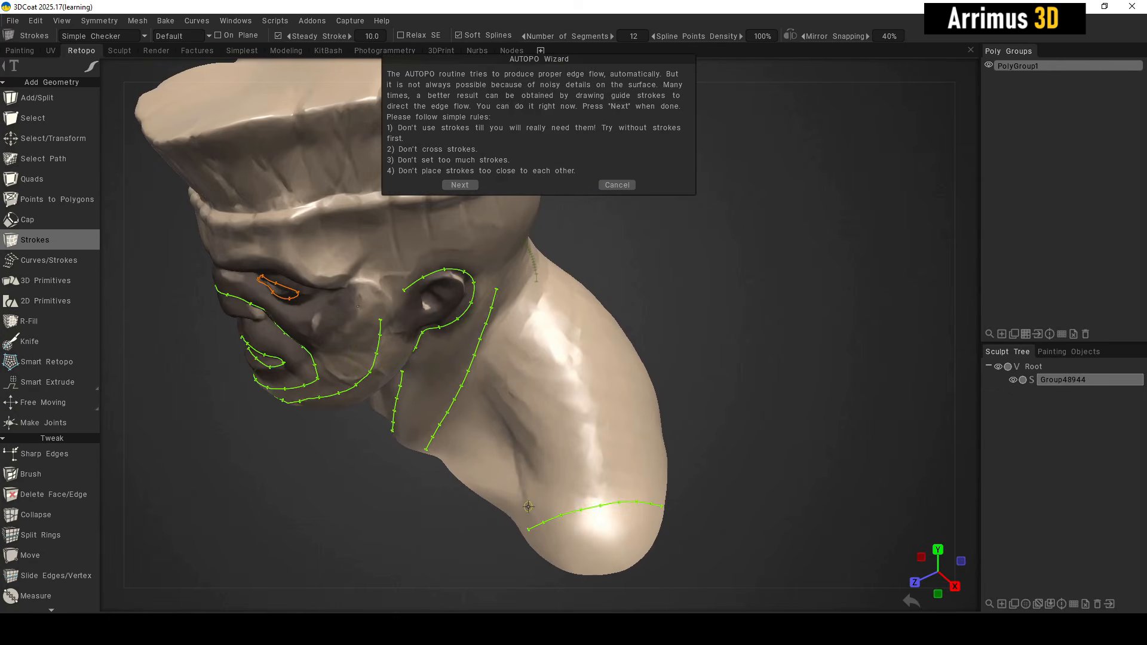
pyautogui.moveTo(528, 507); pyautogui.dragTo(509, 450)
pyautogui.moveTo(475, 392); pyautogui.dragTo(474, 390)
# Draw a guide stroke across the back of the neck at the base of the skull, ending behind the ear.
pyautogui.moveTo(624, 406)
pyautogui.keyDown('alt'); pyautogui.mouseDown()
pyautogui.moveTo(502, 396)
pyautogui.moveTo(452, 367)
pyautogui.moveTo(461, 402)
pyautogui.mouseUp(); pyautogui.keyUp('alt')
pyautogui.scroll(5, 461, 402)
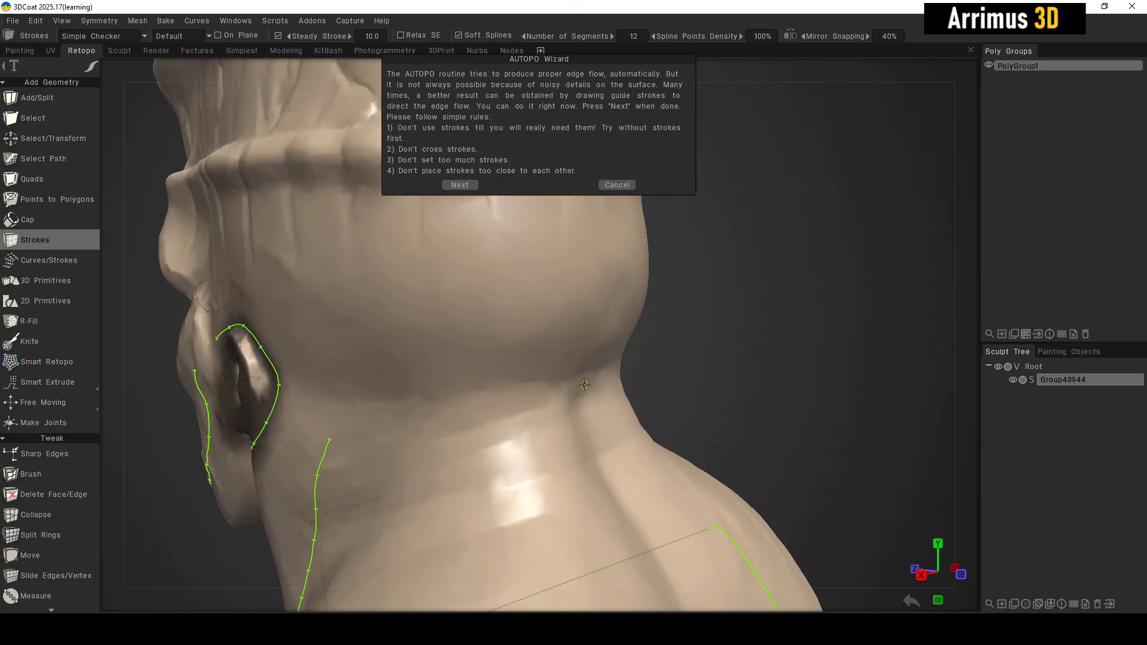
pyautogui.moveTo(595, 376); pyautogui.dragTo(577, 383)
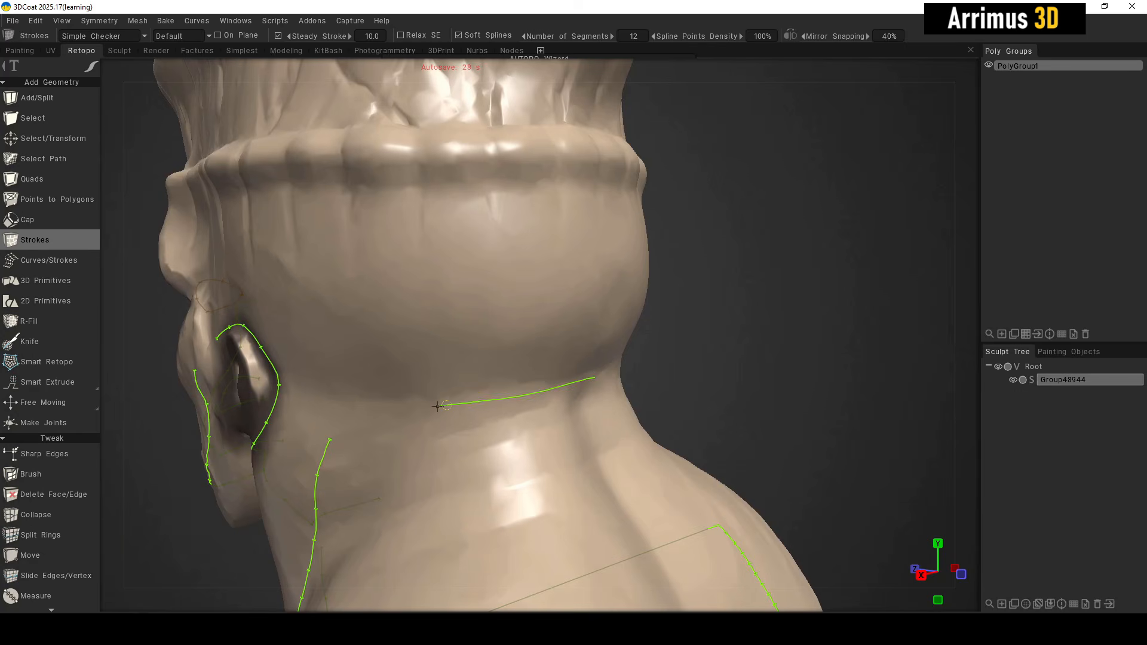
pyautogui.moveTo(286, 400); pyautogui.dragTo(286, 400)
# Draw a guide stroke across the forehead just below the raised band, from the middle to the side of the head.
pyautogui.keyDown('alt'); pyautogui.moveTo(365, 299); pyautogui.dragTo(412, 384, button='middle'); pyautogui.keyUp('alt')
pyautogui.moveTo(412, 384)
pyautogui.keyDown('alt'); pyautogui.mouseDown()
pyautogui.moveTo(510, 386)
pyautogui.moveTo(522, 376)
pyautogui.mouseUp(); pyautogui.keyUp('alt')
pyautogui.keyDown('alt'); pyautogui.moveTo(522, 377); pyautogui.dragTo(483, 355, button='right'); pyautogui.keyUp('alt')
pyautogui.keyDown('alt'); pyautogui.moveTo(484, 354); pyautogui.dragTo(593, 321); pyautogui.keyUp('alt')
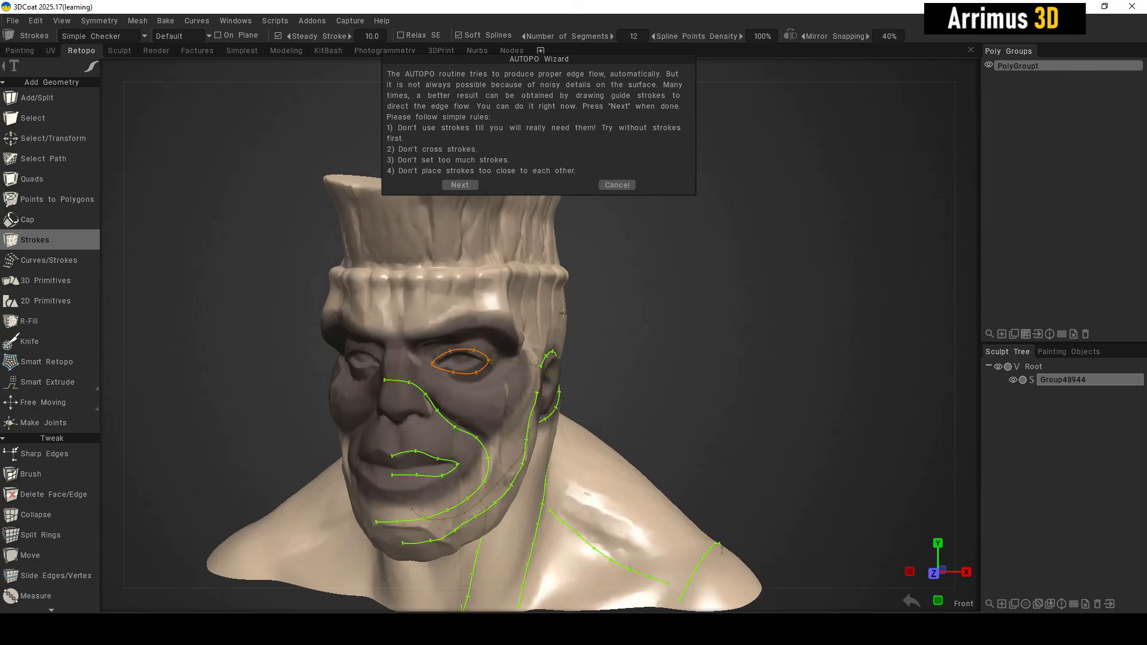
pyautogui.moveTo(346, 298); pyautogui.dragTo(381, 299)
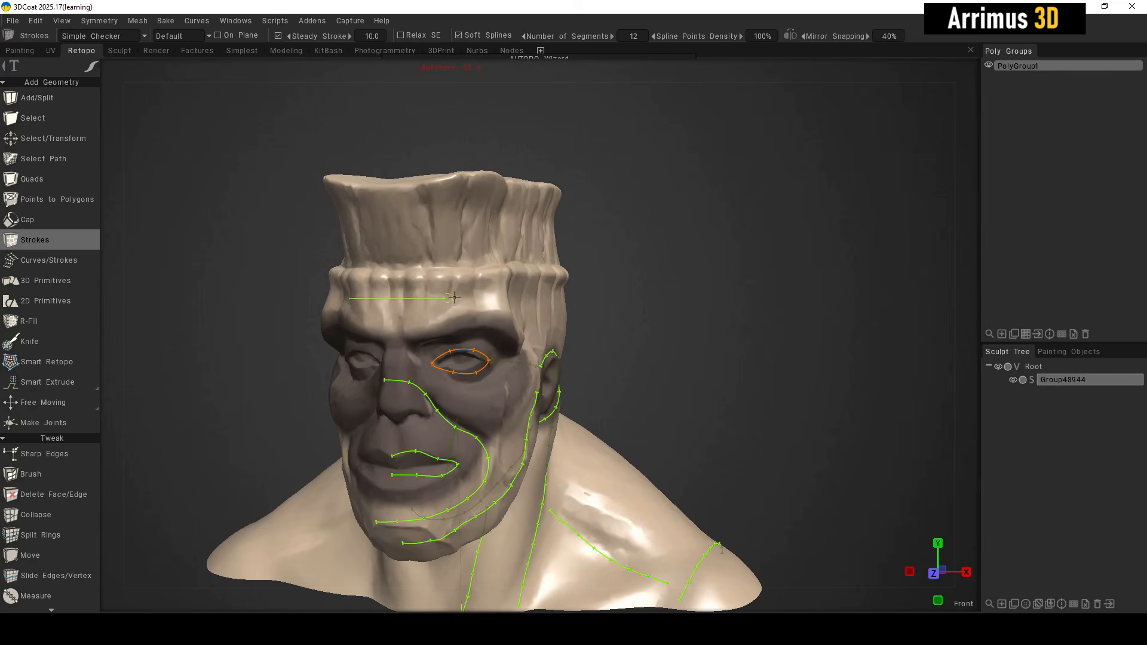
pyautogui.moveTo(557, 287); pyautogui.dragTo(557, 287)
# Draw a guide stroke around the back of the head below the raised band, joining the end of the forehead stroke.
pyautogui.keyDown('alt'); pyautogui.moveTo(629, 303); pyautogui.dragTo(377, 312); pyautogui.keyUp('alt')
pyautogui.scroll(3, 529, 311)
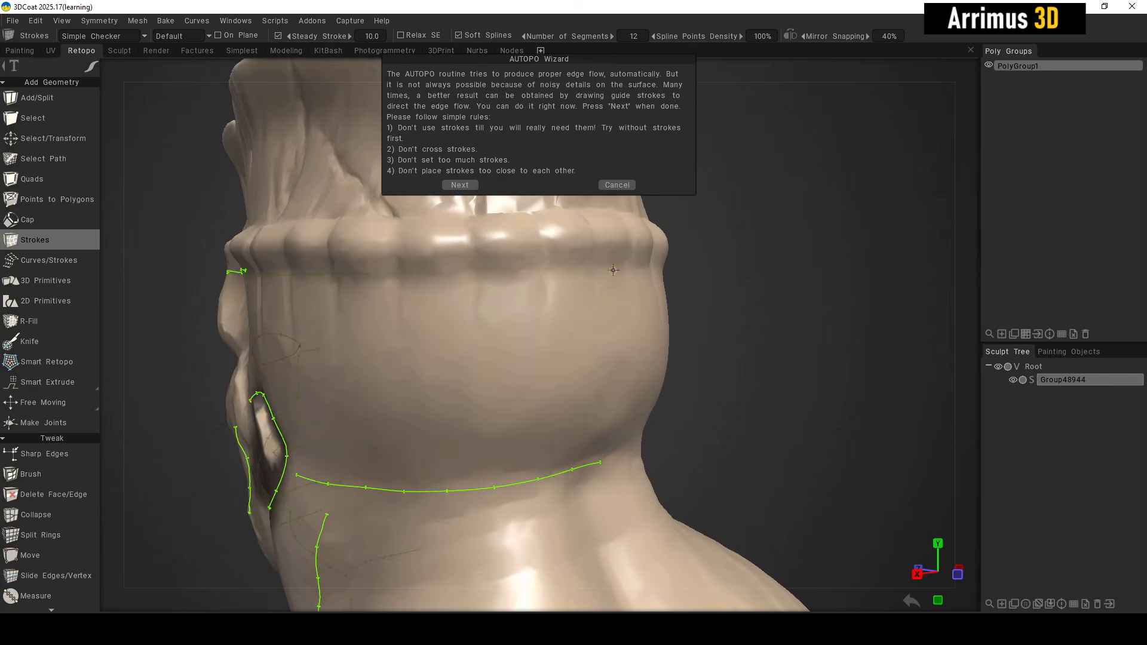
pyautogui.moveTo(620, 267); pyautogui.dragTo(532, 281)
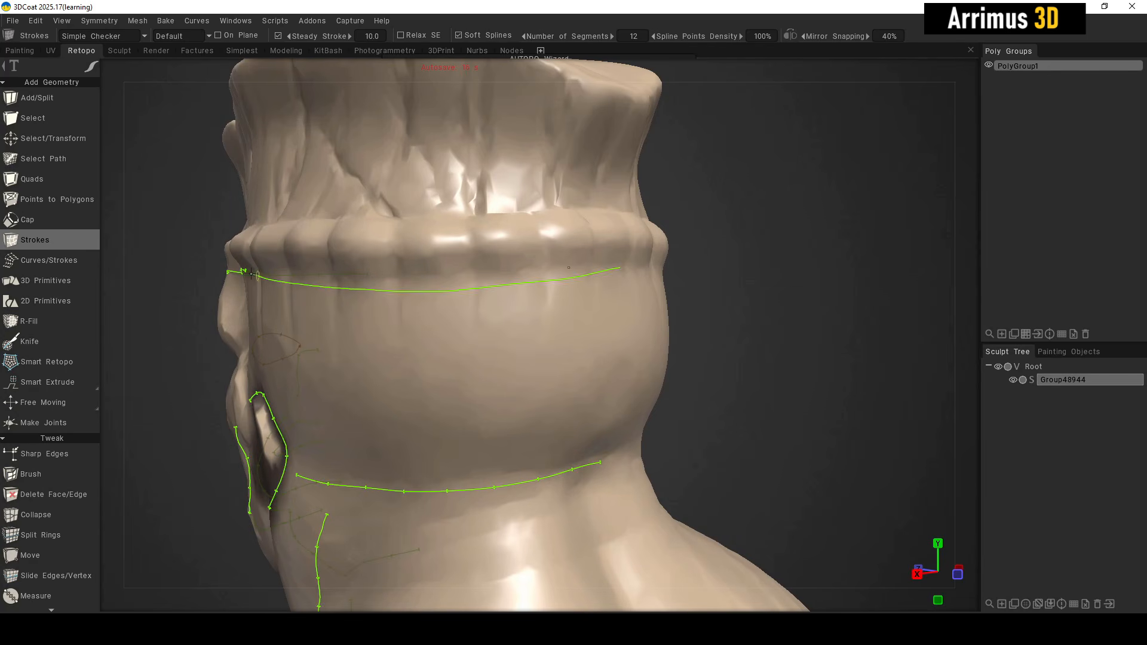
pyautogui.moveTo(244, 270); pyautogui.dragTo(244, 270)
# Finish the guide stroke stage and let the AUTOPO wizard generate the retopology mesh.
pyautogui.moveTo(294, 307)
pyautogui.keyDown('alt'); pyautogui.mouseDown()
pyautogui.moveTo(380, 323)
pyautogui.moveTo(562, 319)
pyautogui.mouseUp(); pyautogui.keyUp('alt')
pyautogui.scroll(-5, 562, 319)
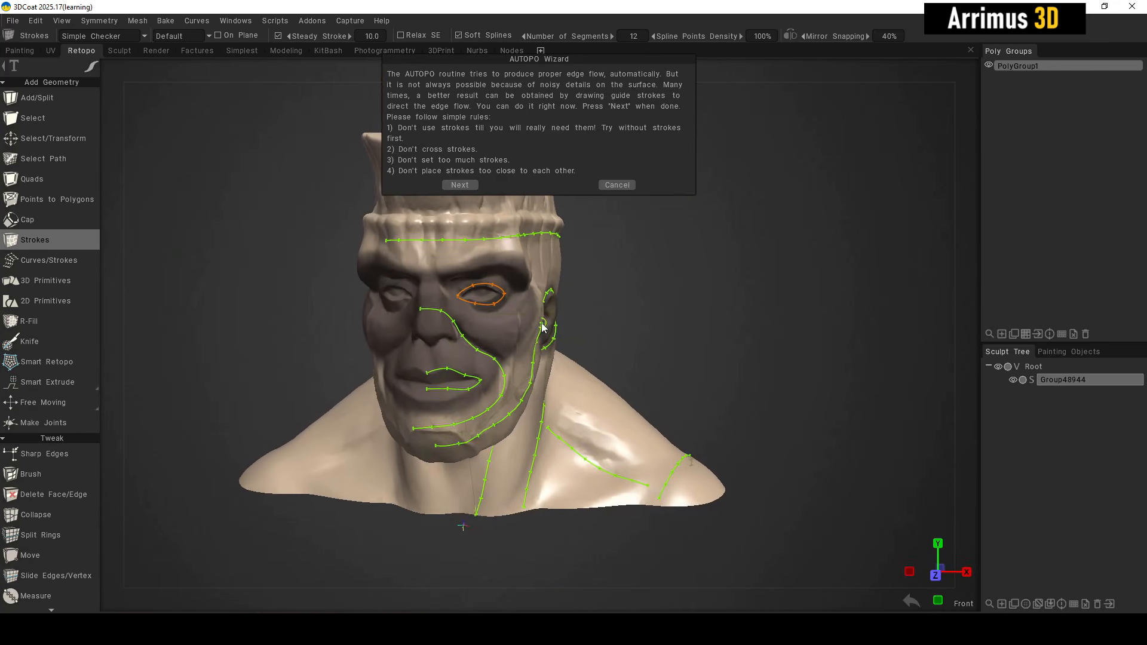
pyautogui.scroll(3, 577, 297)
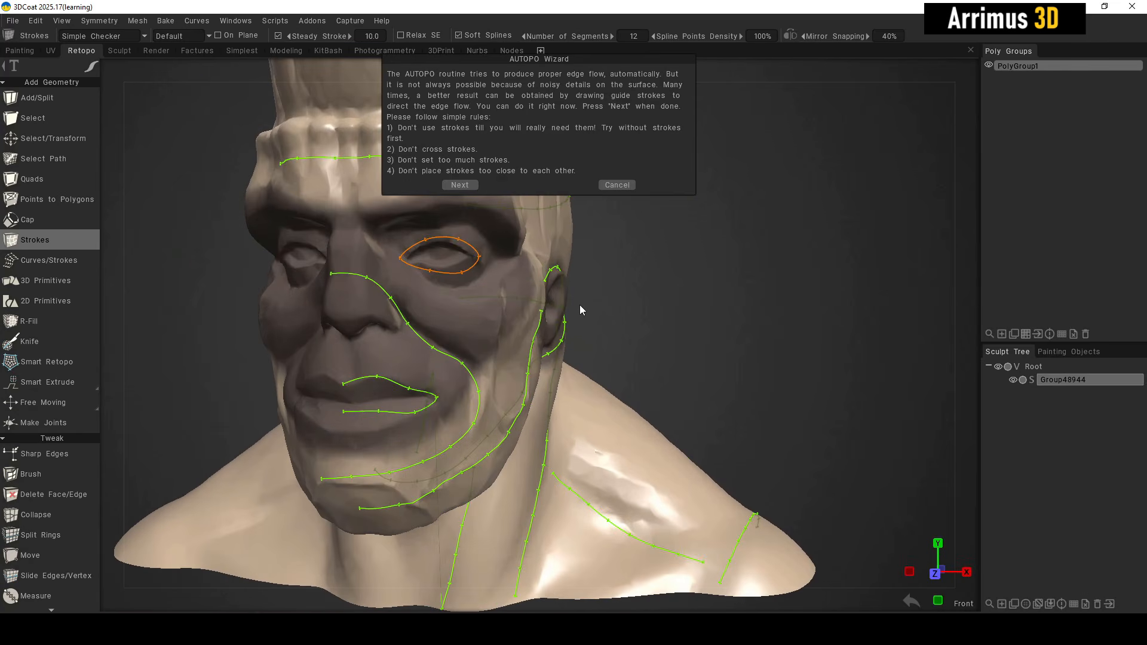
pyautogui.click(446, 185)
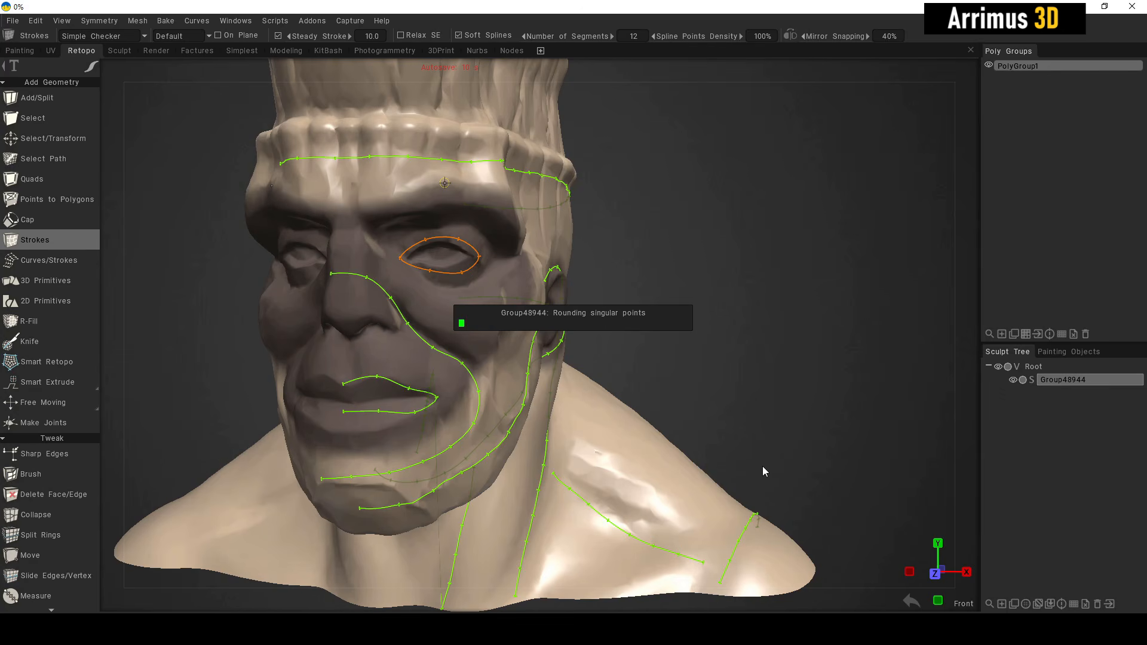
pyautogui.moveTo(681, 302)
pyautogui.mouseDown()
pyautogui.moveTo(615, 298)
pyautogui.moveTo(814, 287)
pyautogui.moveTo(671, 304)
pyautogui.mouseUp()
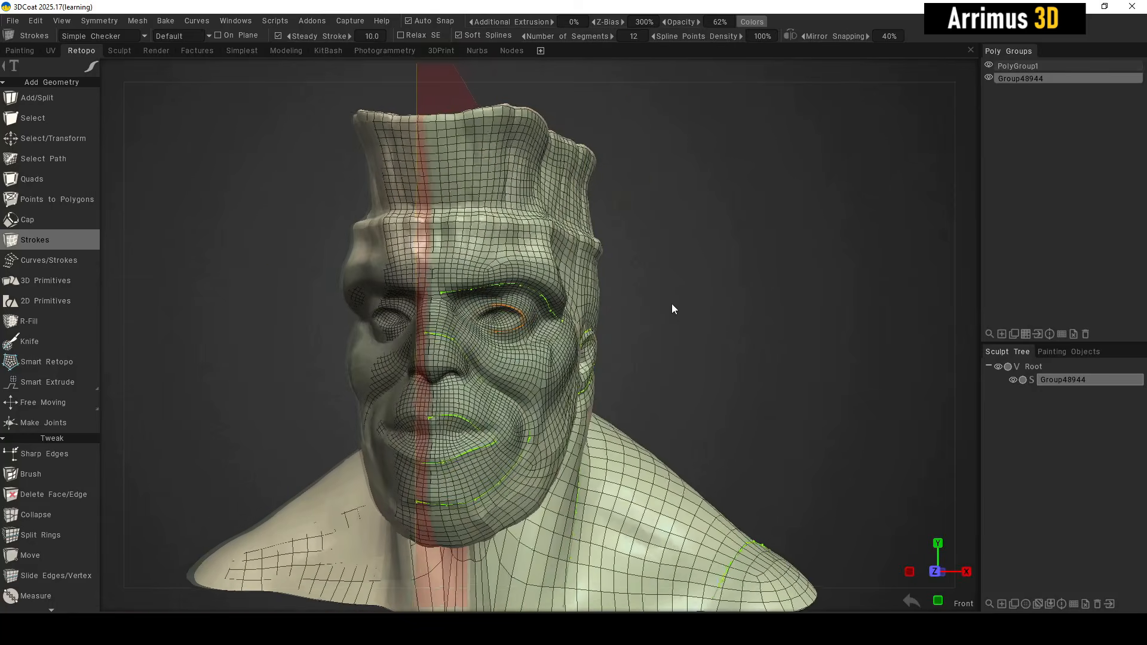
pyautogui.scroll(-4, 729, 314)
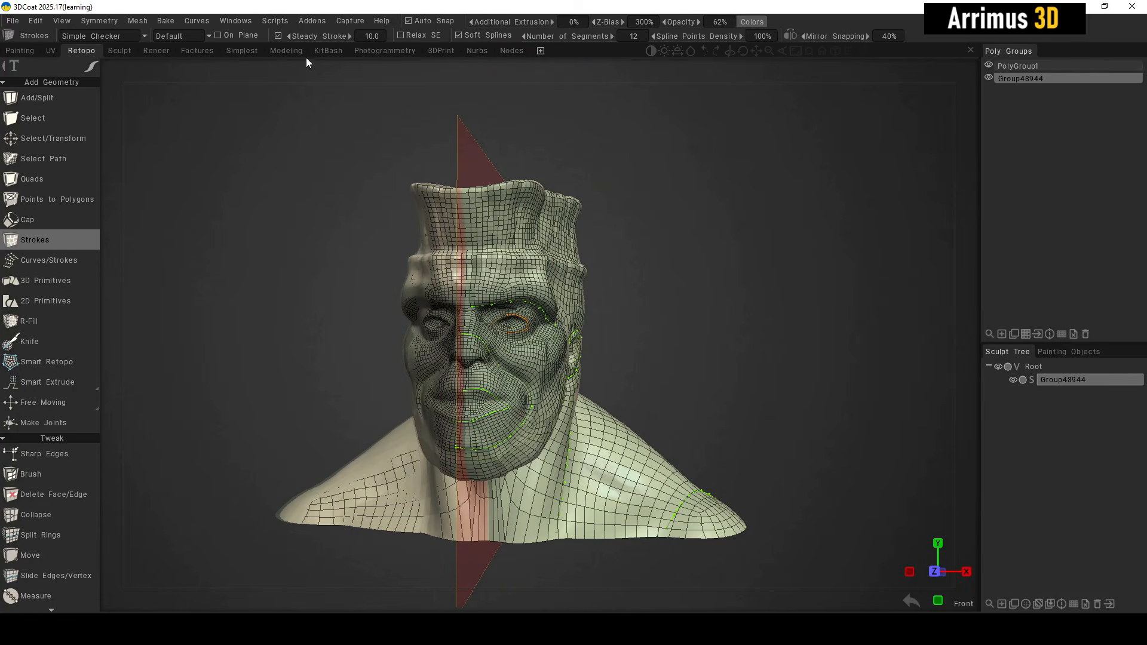
# In the Modeling room, turn off X-axis symmetry and use Free Moving to shift the retopo mesh along X to 152.1202, beside the sculpt.
pyautogui.click(297, 52)
pyautogui.moveTo(729, 310); pyautogui.dragTo(635, 266)
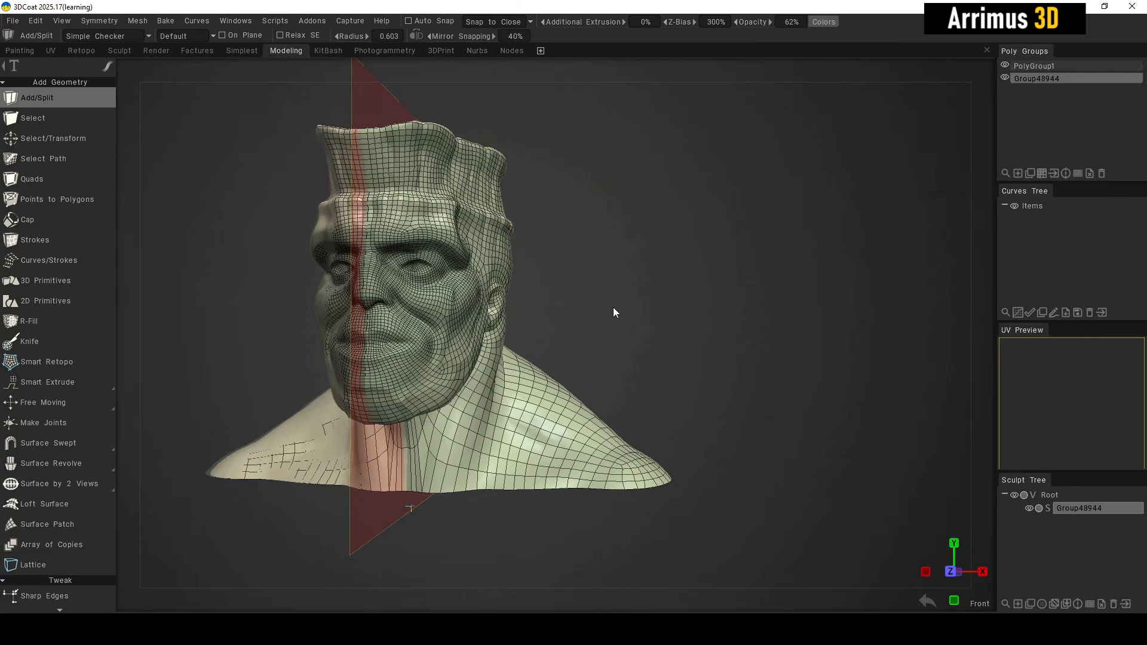
pyautogui.moveTo(612, 307)
pyautogui.mouseDown()
pyautogui.moveTo(634, 313)
pyautogui.moveTo(621, 328)
pyautogui.mouseUp()
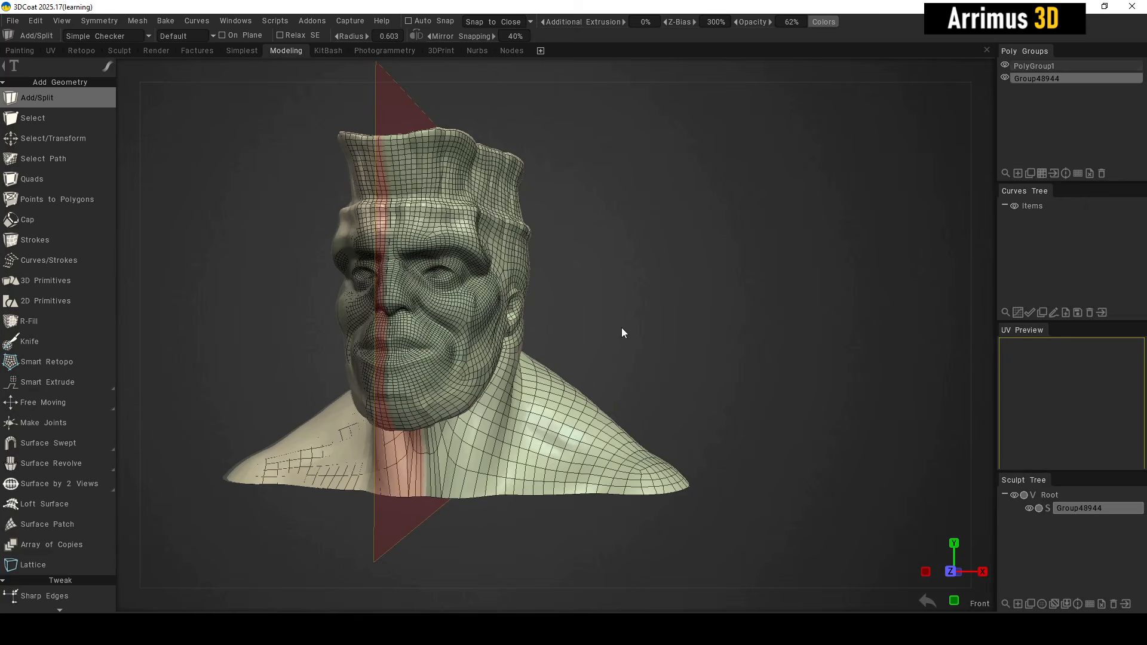
pyautogui.click(77, 406)
pyautogui.press('s')
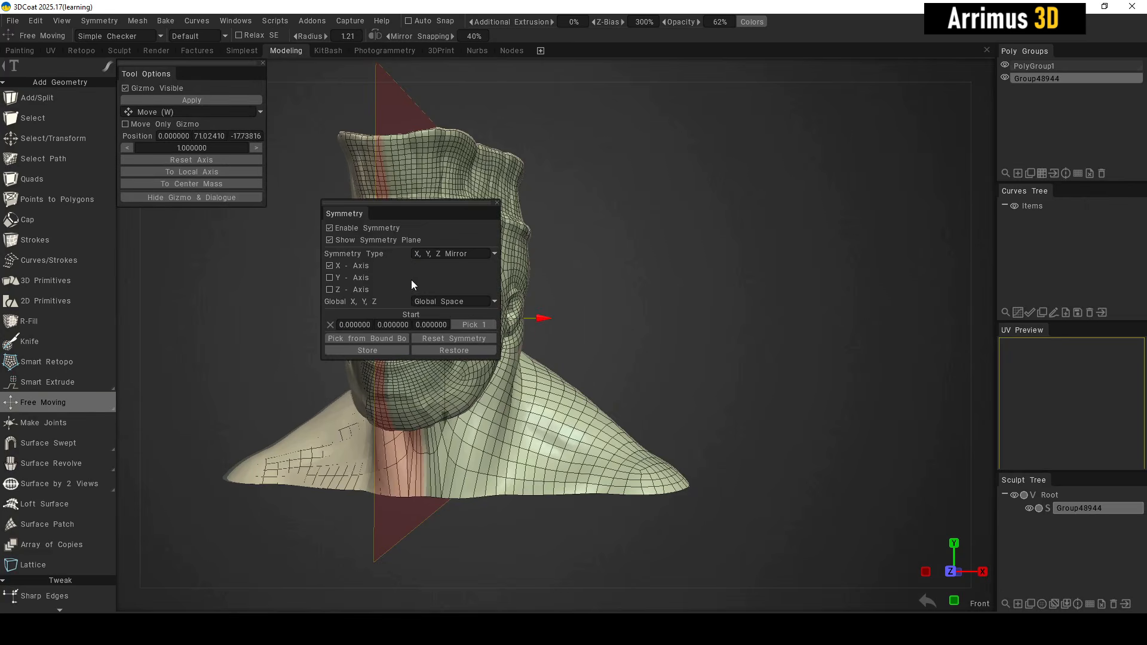
pyautogui.click(350, 263)
pyautogui.moveTo(682, 337); pyautogui.dragTo(679, 342)
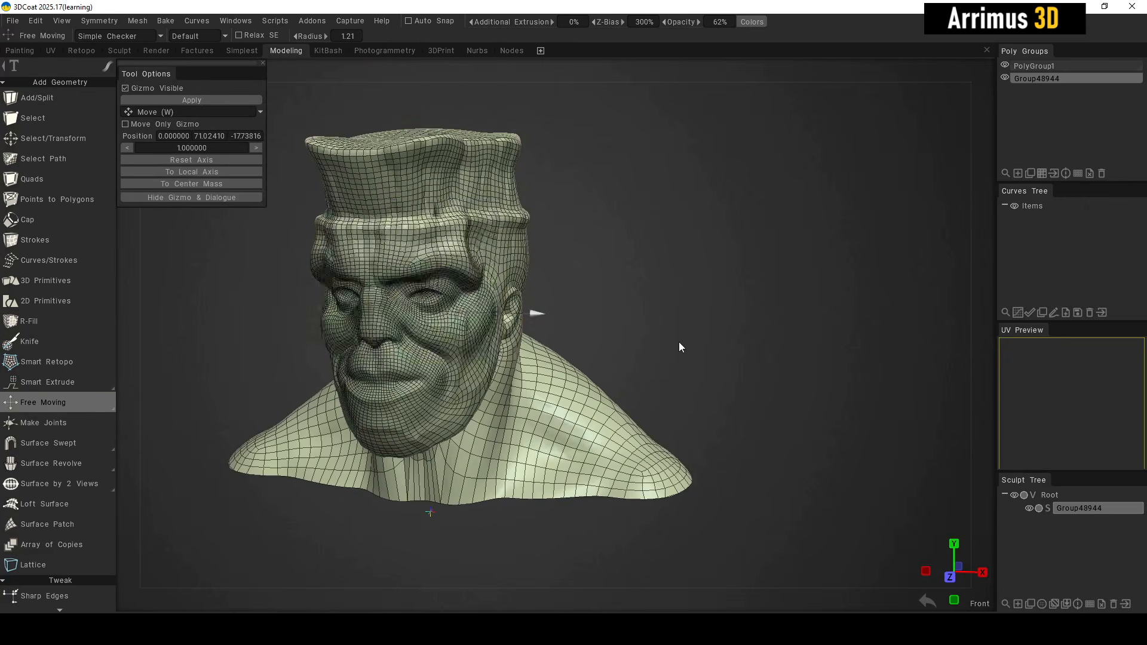
pyautogui.moveTo(679, 342); pyautogui.dragTo(432, 326, button='middle')
pyautogui.moveTo(386, 304); pyautogui.dragTo(819, 311)
# Examine the retopo mesh's edge flow around the eyes, mouth, cheeks and jaw, and compare the whole mesh with the sculpt.
pyautogui.moveTo(759, 384); pyautogui.dragTo(705, 401, button='middle')
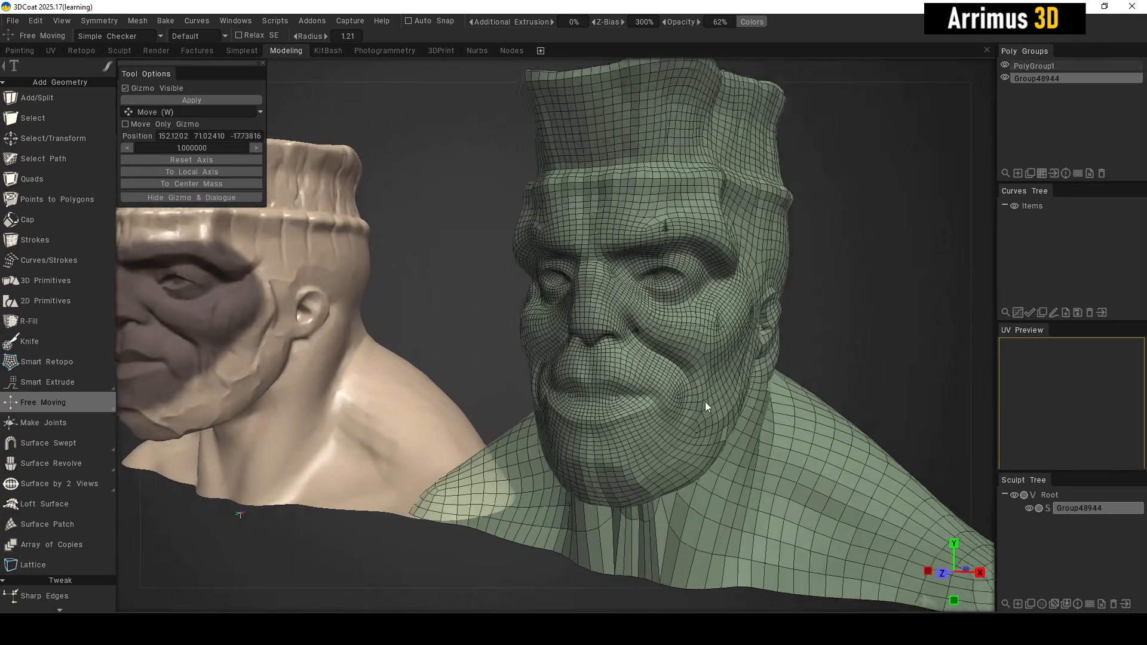
pyautogui.moveTo(705, 401); pyautogui.dragTo(663, 373, button='right')
pyautogui.scroll(-6, 663, 372)
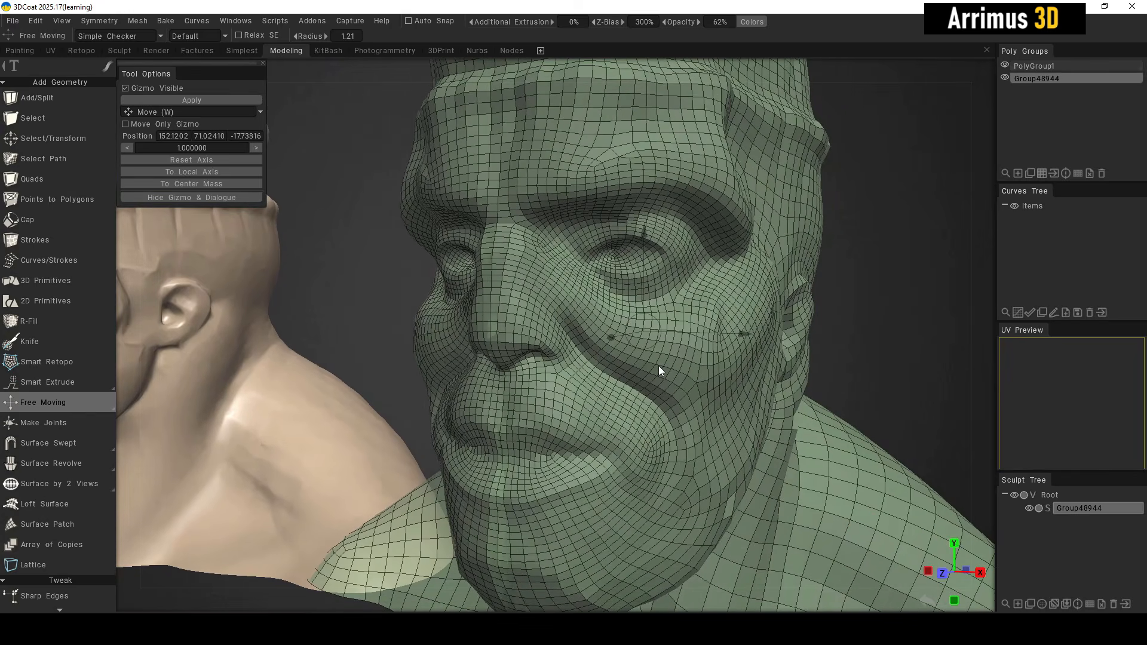
pyautogui.scroll(1, 658, 366)
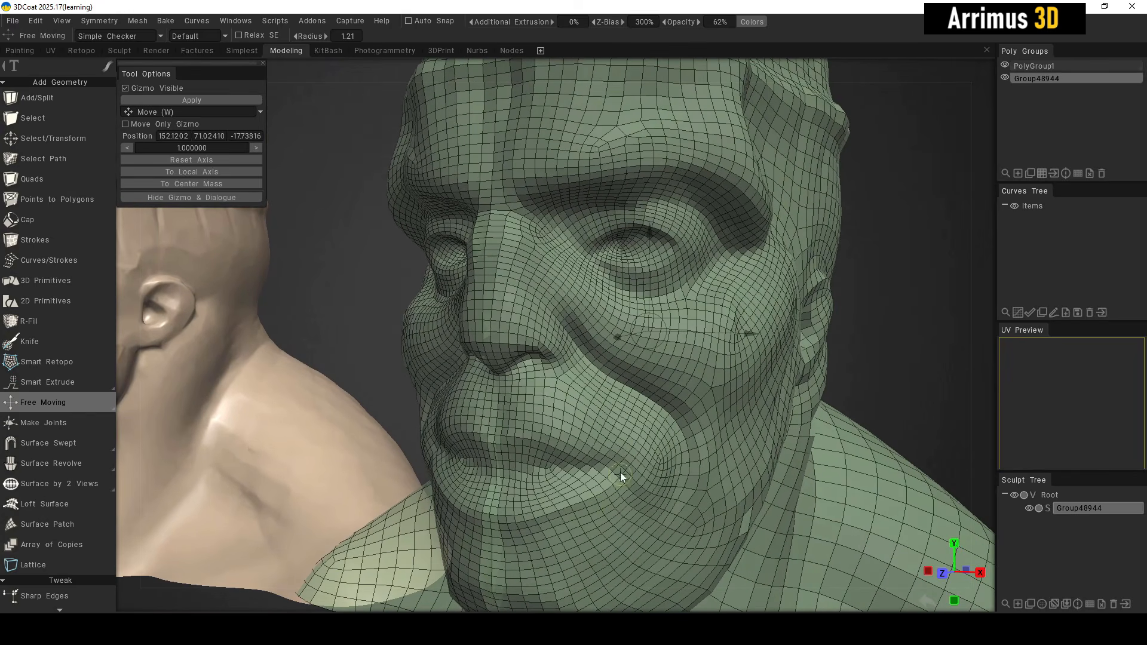
pyautogui.moveTo(596, 445)
pyautogui.keyDown('alt'); pyautogui.mouseDown()
pyautogui.moveTo(601, 435)
pyautogui.moveTo(590, 435)
pyautogui.mouseUp(); pyautogui.keyUp('alt')
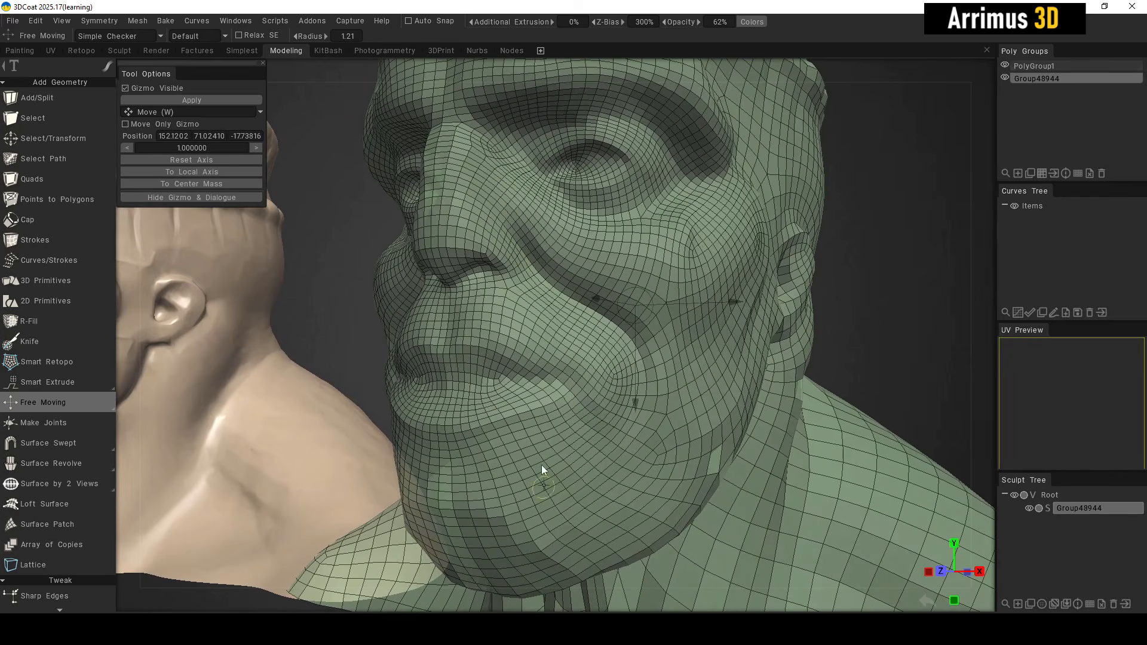
pyautogui.keyDown('alt'); pyautogui.moveTo(541, 465); pyautogui.dragTo(439, 373); pyautogui.keyUp('alt')
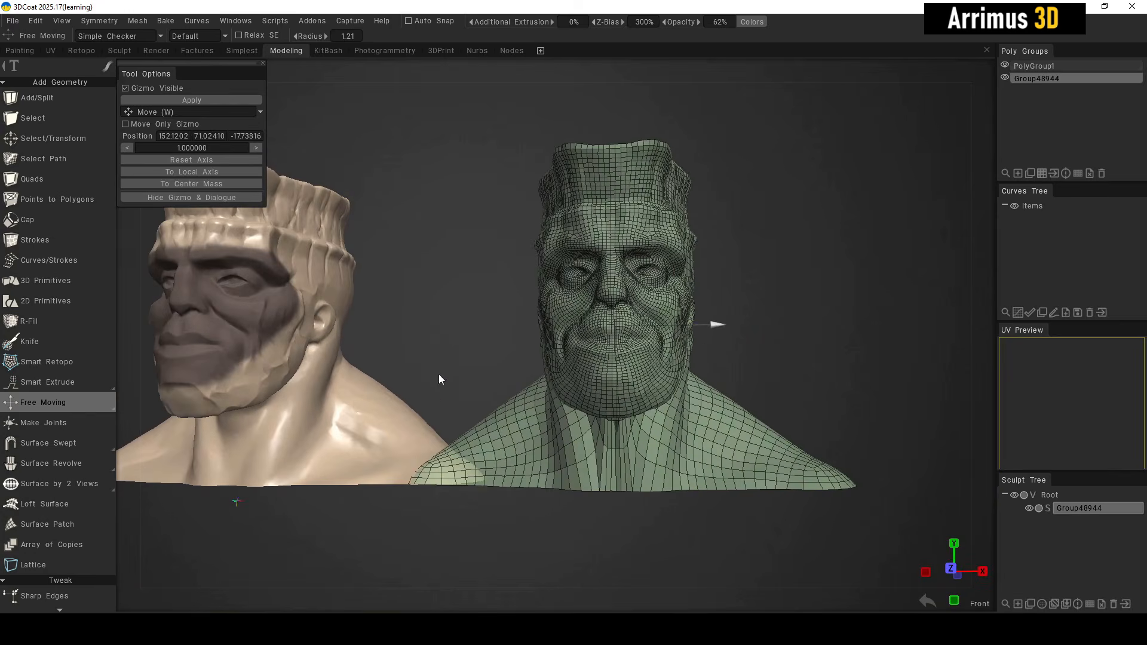
# Inspect the retopo mesh from three-quarter views, close up around the brow and eye and as a whole beside the sculpt.
pyautogui.keyDown('alt'); pyautogui.moveTo(695, 329); pyautogui.dragTo(575, 262); pyautogui.keyUp('alt')
pyautogui.scroll(3, 588, 255)
pyautogui.scroll(2, 559, 256)
pyautogui.scroll(-5, 576, 261)
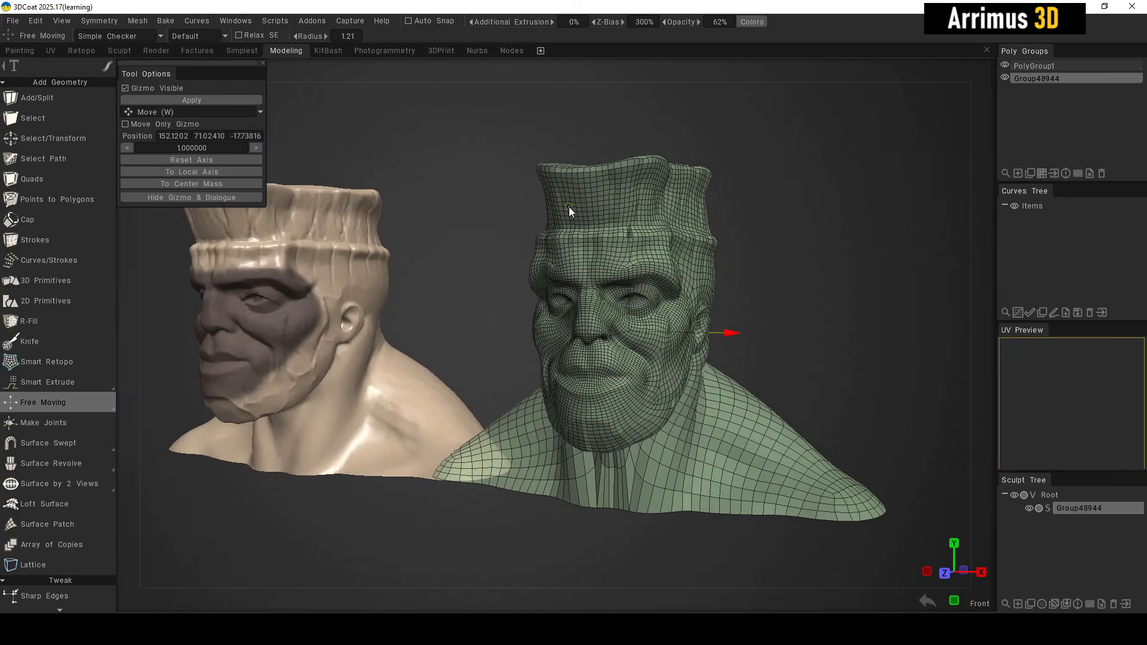
pyautogui.keyDown('alt'); pyautogui.moveTo(442, 355); pyautogui.dragTo(439, 320); pyautogui.keyUp('alt')
pyautogui.scroll(6, 486, 325)
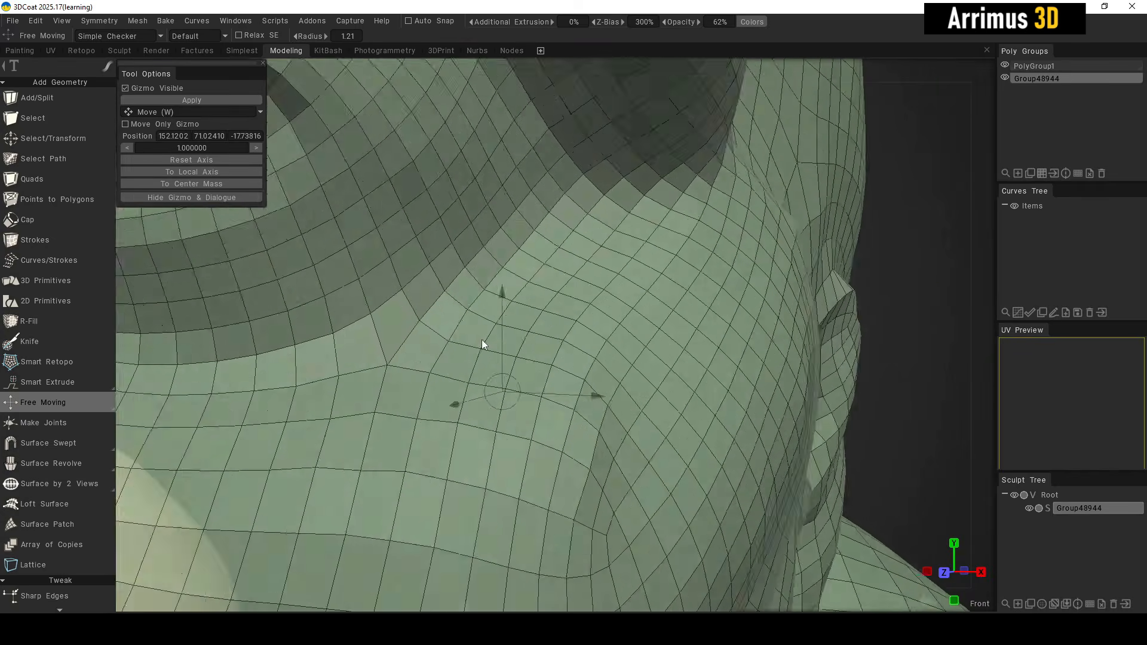
pyautogui.scroll(-2, 481, 340)
pyautogui.scroll(2, 476, 331)
pyautogui.scroll(-3, 477, 338)
pyautogui.scroll(3, 489, 342)
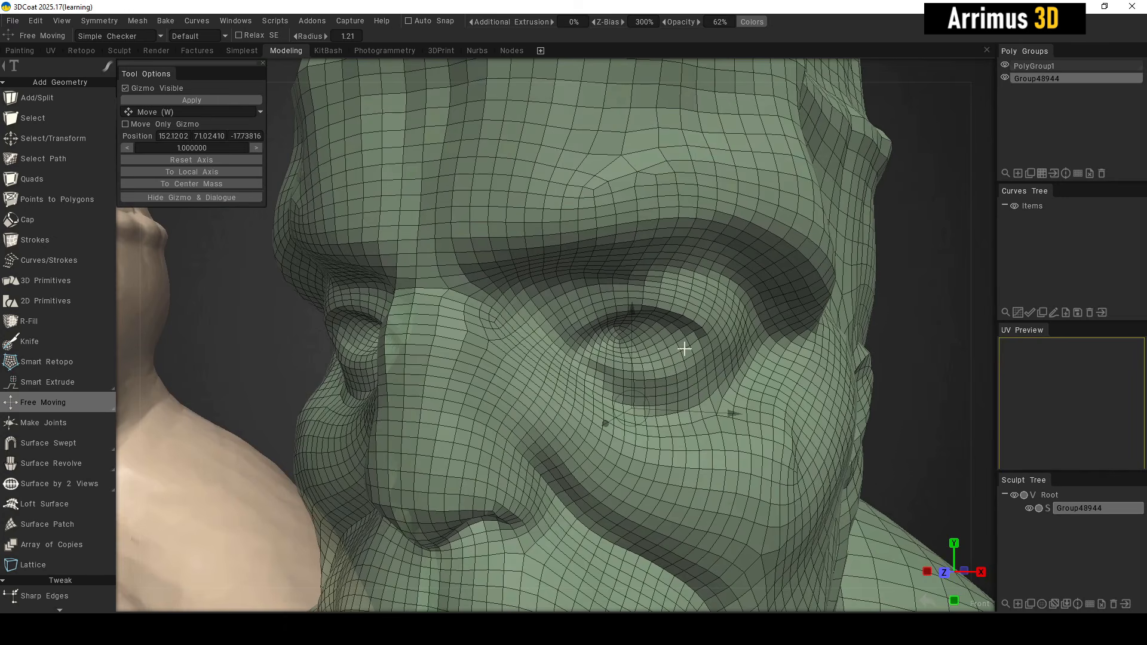
pyautogui.scroll(-5, 606, 383)
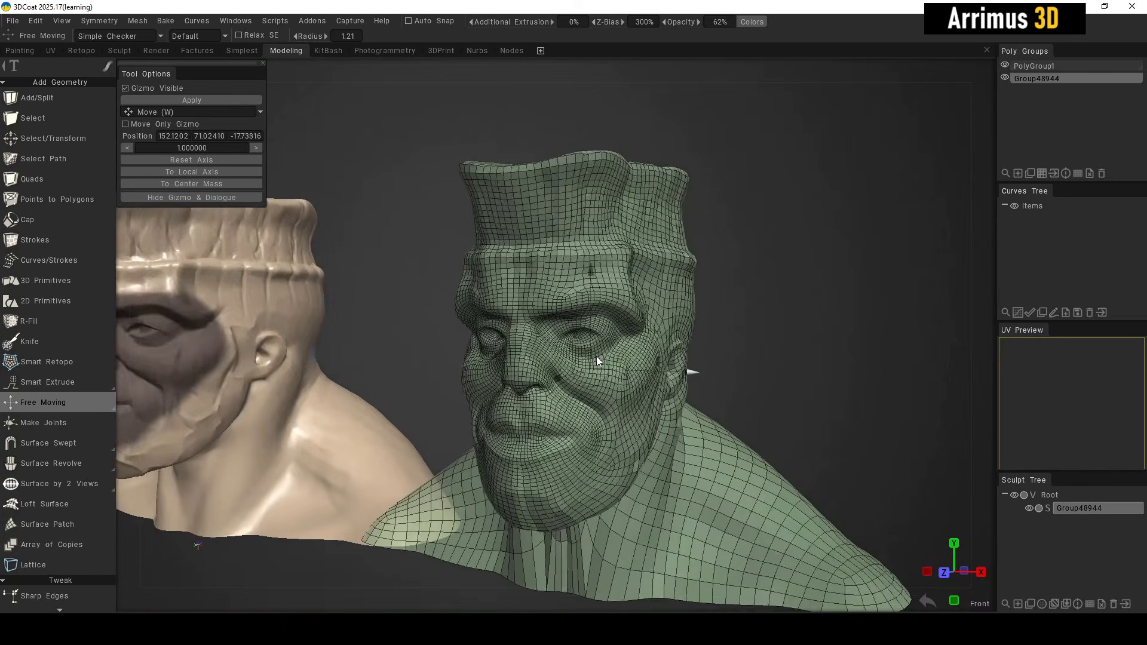
pyautogui.keyDown('alt'); pyautogui.moveTo(596, 356); pyautogui.dragTo(661, 296, button='middle'); pyautogui.keyUp('alt')
pyautogui.keyDown('alt'); pyautogui.moveTo(660, 297); pyautogui.dragTo(603, 350); pyautogui.keyUp('alt')
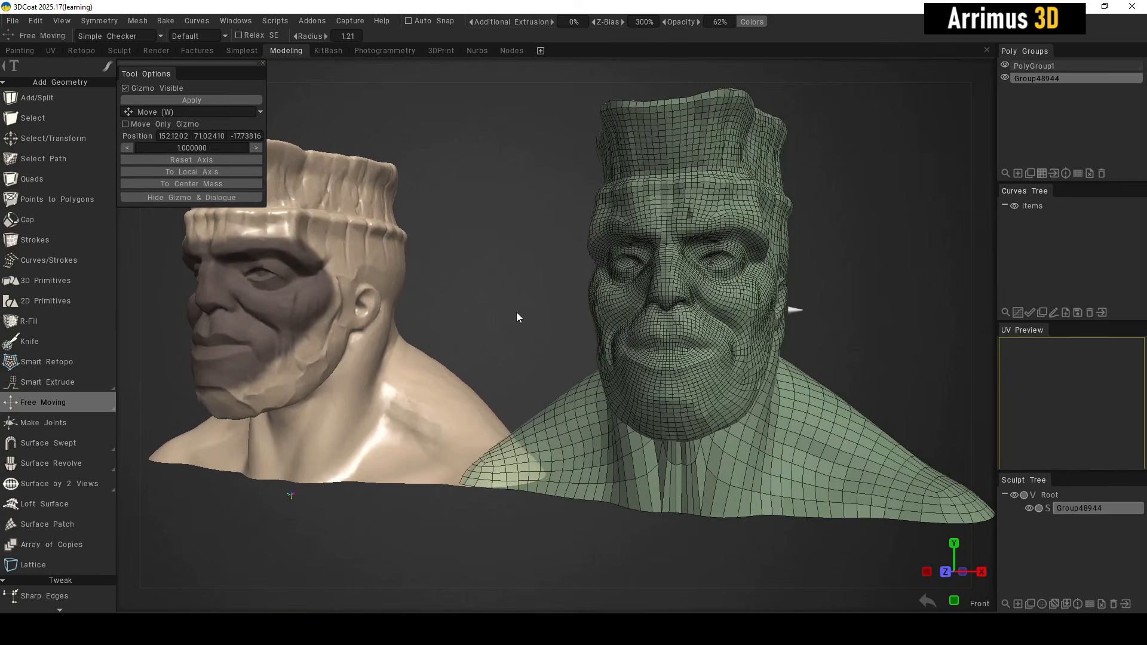
pyautogui.keyDown('alt'); pyautogui.moveTo(516, 312); pyautogui.dragTo(612, 360, button='middle'); pyautogui.keyUp('alt')
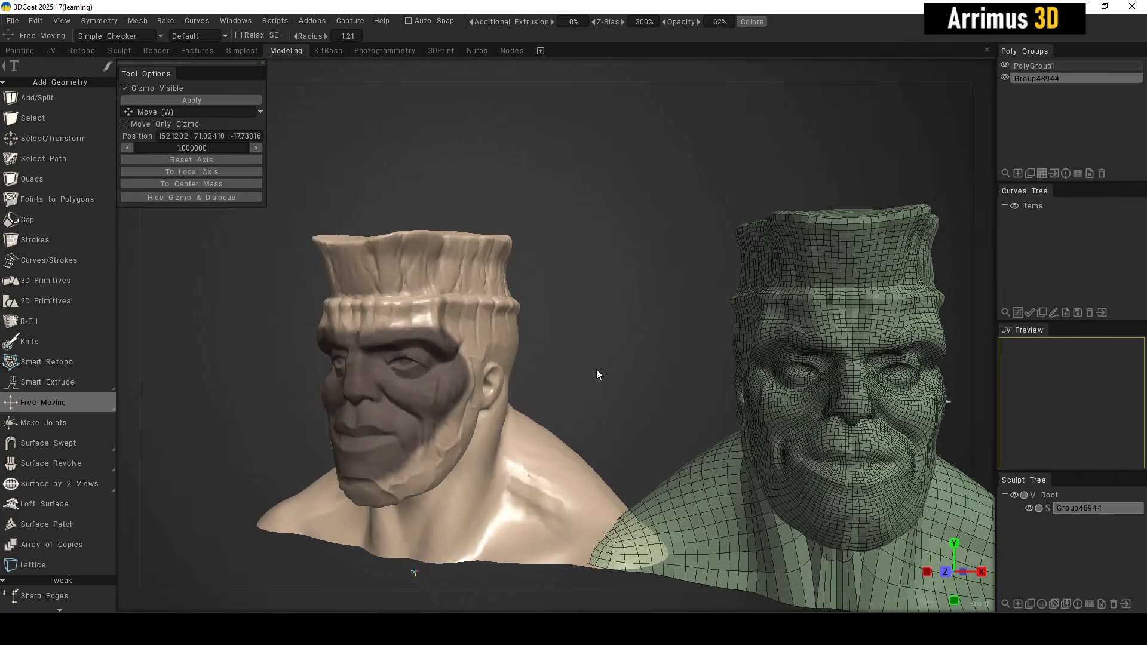
pyautogui.keyDown('alt'); pyautogui.moveTo(597, 371); pyautogui.dragTo(620, 346); pyautogui.keyUp('alt')
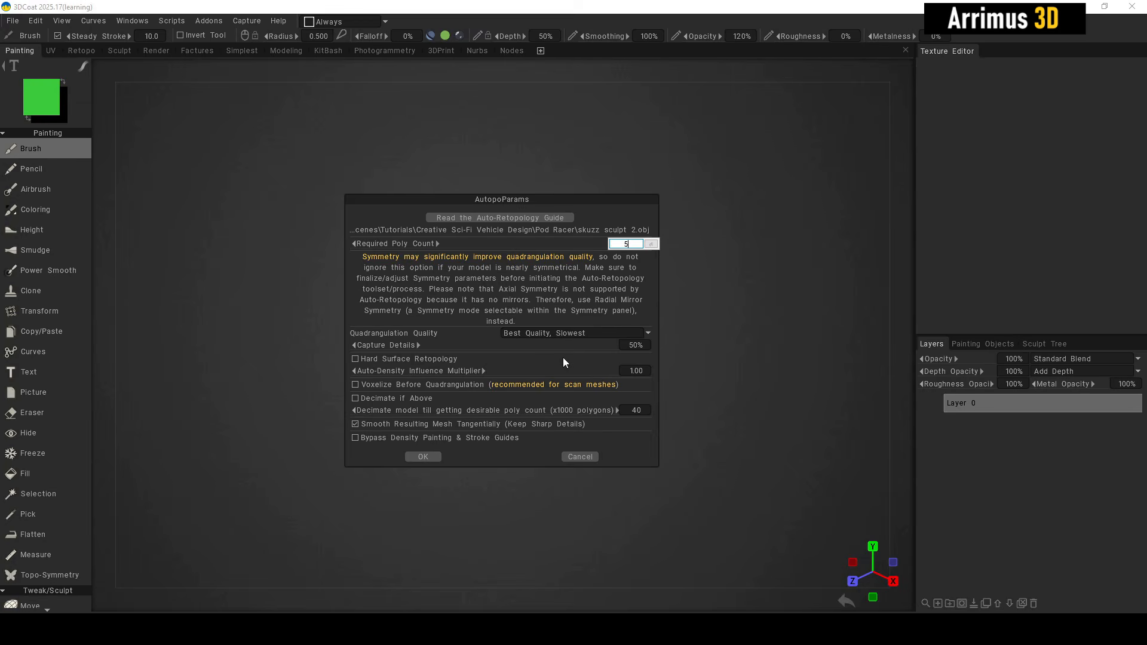
# Set the required poly count to 5000 for skuzz sculpt 2.obj and accept the auto-retopology parameters.
pyautogui.write('000')
pyautogui.press('Return')
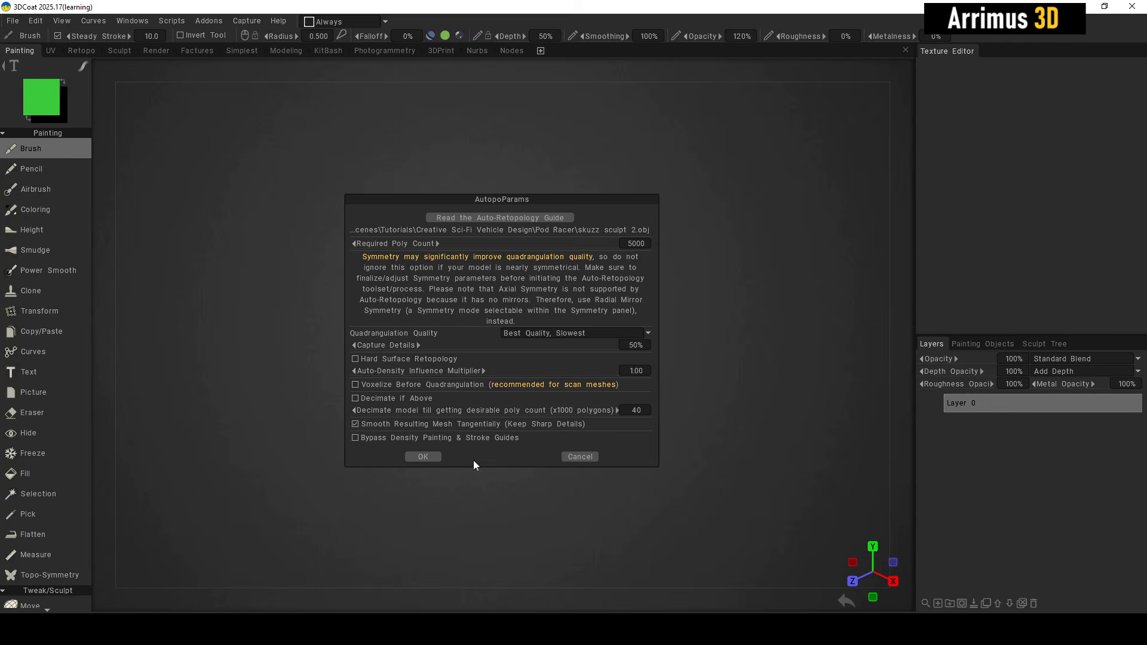
pyautogui.click(437, 456)
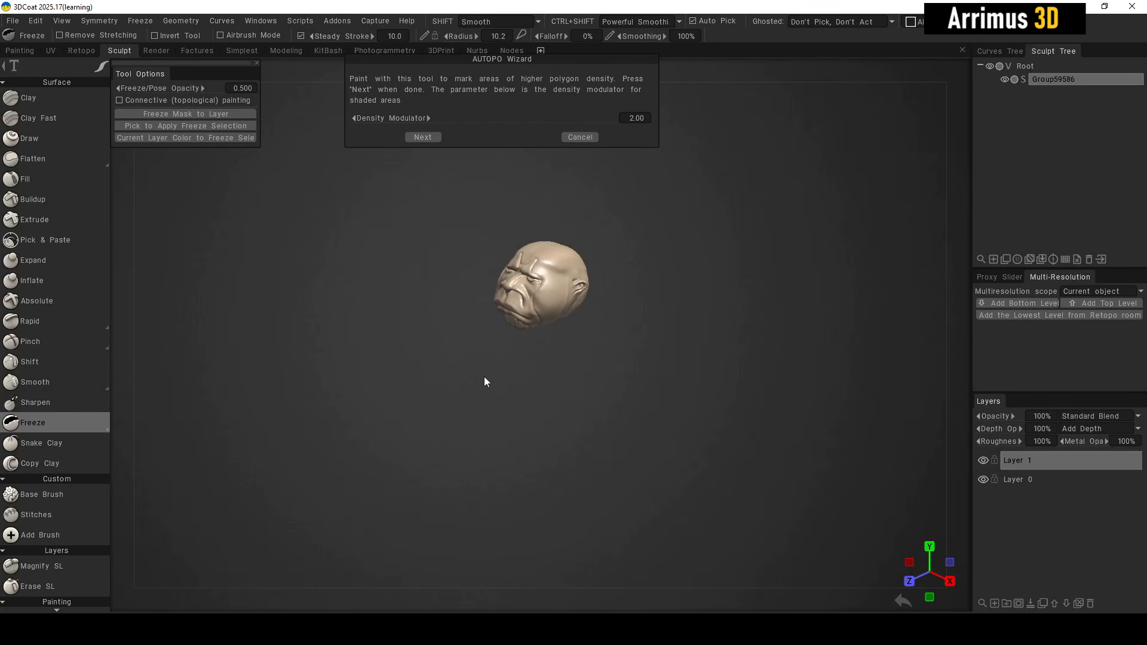
# Examine the imported head close up from the front and check its triangulation in wireframe display.
pyautogui.keyDown('alt'); pyautogui.moveTo(508, 375); pyautogui.dragTo(563, 255); pyautogui.keyUp('alt')
pyautogui.keyDown('alt'); pyautogui.moveTo(563, 256); pyautogui.dragTo(547, 418, button='right'); pyautogui.keyUp('alt')
pyautogui.keyDown('alt'); pyautogui.moveTo(608, 312); pyautogui.dragTo(556, 491, button='middle'); pyautogui.keyUp('alt')
pyautogui.moveTo(586, 352)
pyautogui.keyDown('alt'); pyautogui.mouseDown()
pyautogui.moveTo(716, 353)
pyautogui.moveTo(579, 368)
pyautogui.mouseUp(); pyautogui.keyUp('alt')
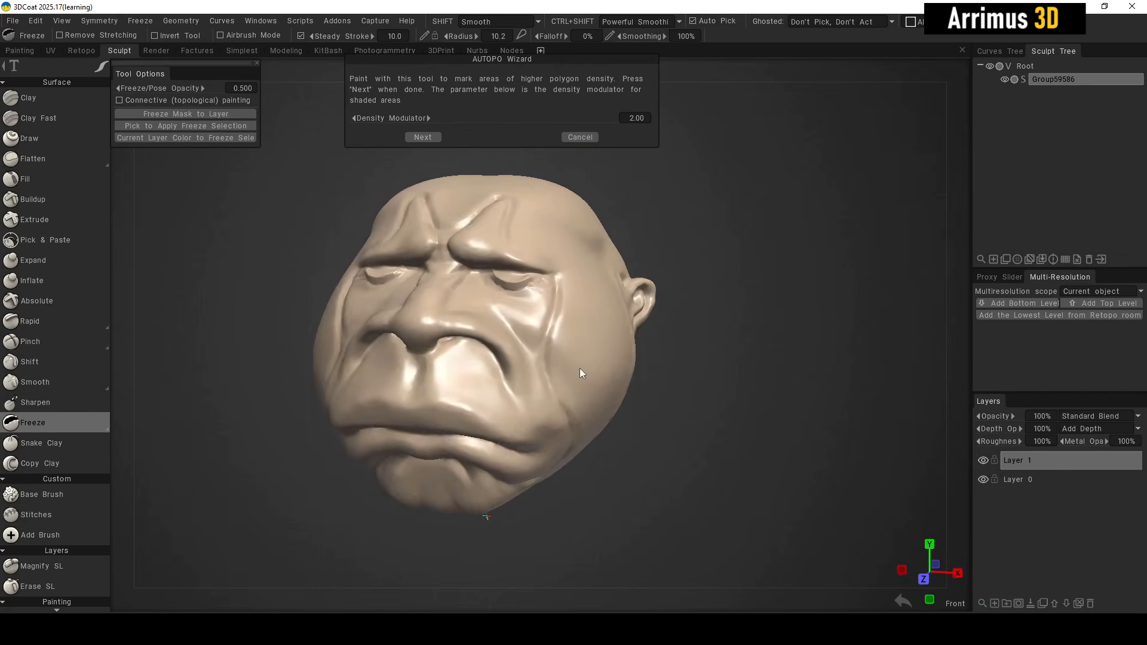
pyautogui.keyDown('alt'); pyautogui.moveTo(525, 331); pyautogui.dragTo(541, 350, button='middle'); pyautogui.keyUp('alt')
pyautogui.keyDown('alt'); pyautogui.moveTo(542, 351); pyautogui.dragTo(525, 364, button='right'); pyautogui.keyUp('alt')
pyautogui.press('w')
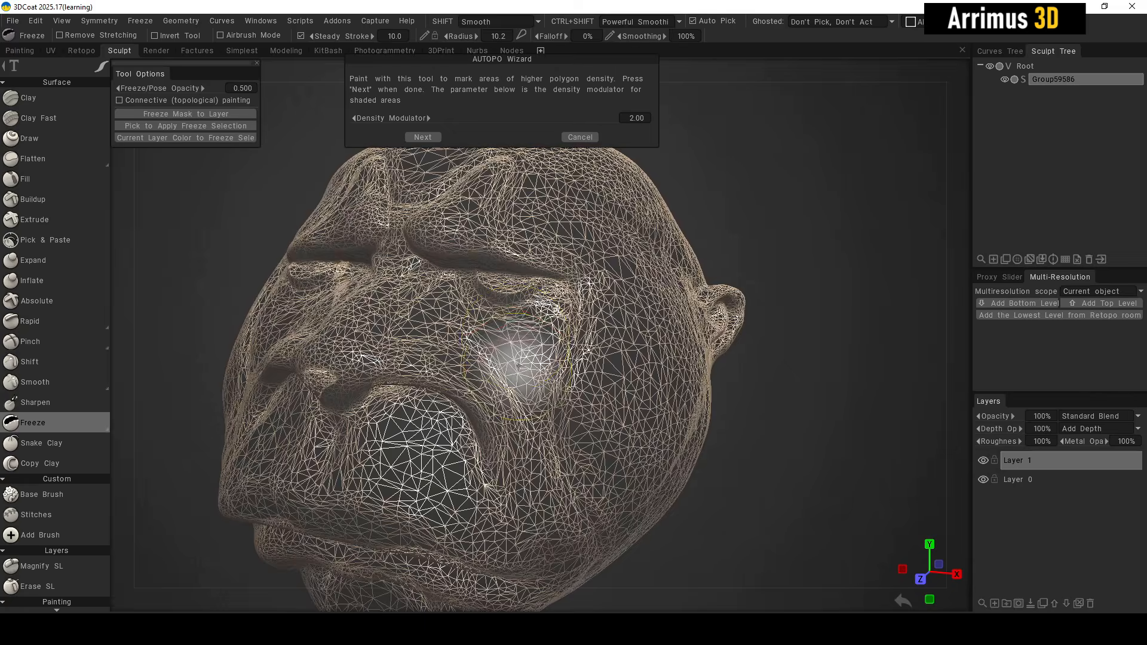
pyautogui.press('w')
# Turn on mirror symmetry across the X axis for the density painting.
pyautogui.press('s')
pyautogui.click(413, 295)
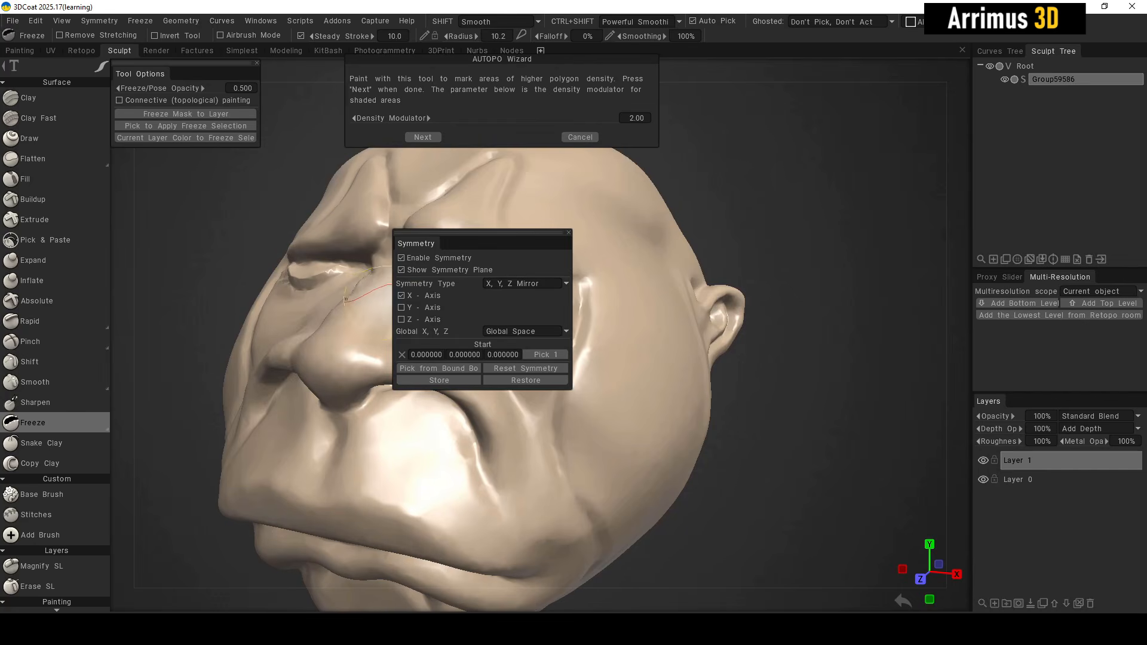
pyautogui.moveTo(766, 273)
pyautogui.mouseDown()
pyautogui.moveTo(862, 212)
pyautogui.moveTo(702, 235)
pyautogui.moveTo(794, 230)
pyautogui.moveTo(777, 234)
pyautogui.mouseUp()
# Paint the higher-density mask over the lips, mouth corners, cheeks, eyes, brows and nose with the Freeze tool.
pyautogui.moveTo(354, 472); pyautogui.dragTo(496, 509)
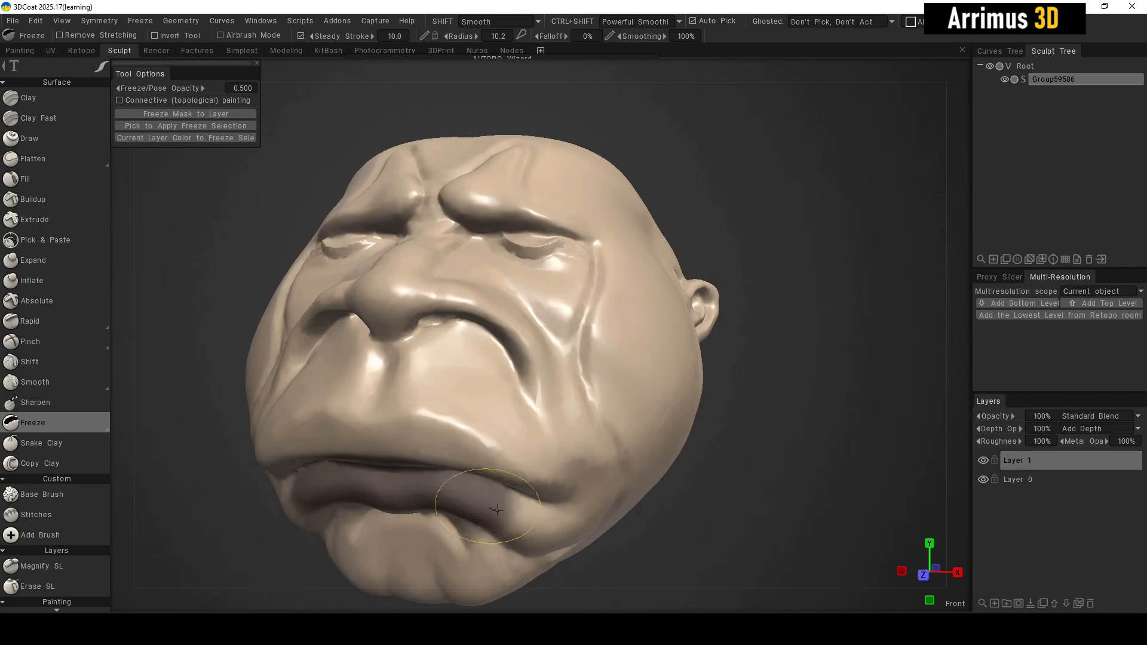
pyautogui.moveTo(397, 485)
pyautogui.mouseDown()
pyautogui.moveTo(412, 394)
pyautogui.moveTo(513, 512)
pyautogui.mouseUp()
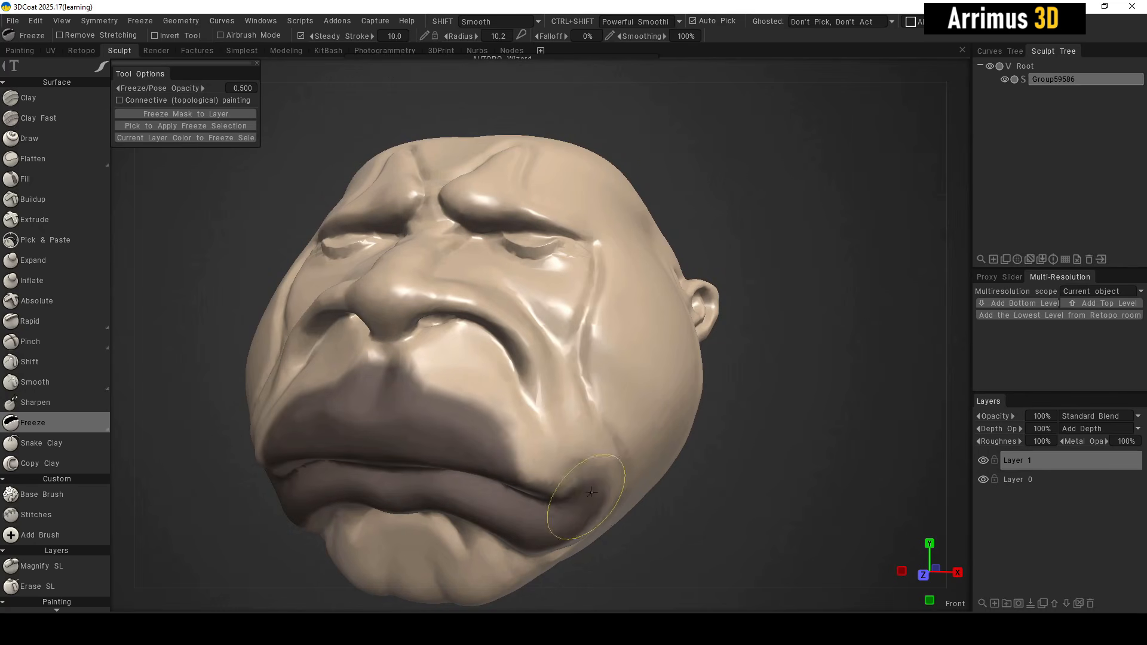
pyautogui.moveTo(592, 491)
pyautogui.mouseDown()
pyautogui.moveTo(547, 421)
pyautogui.moveTo(568, 296)
pyautogui.moveTo(514, 203)
pyautogui.moveTo(415, 192)
pyautogui.moveTo(540, 263)
pyautogui.moveTo(571, 449)
pyautogui.mouseUp()
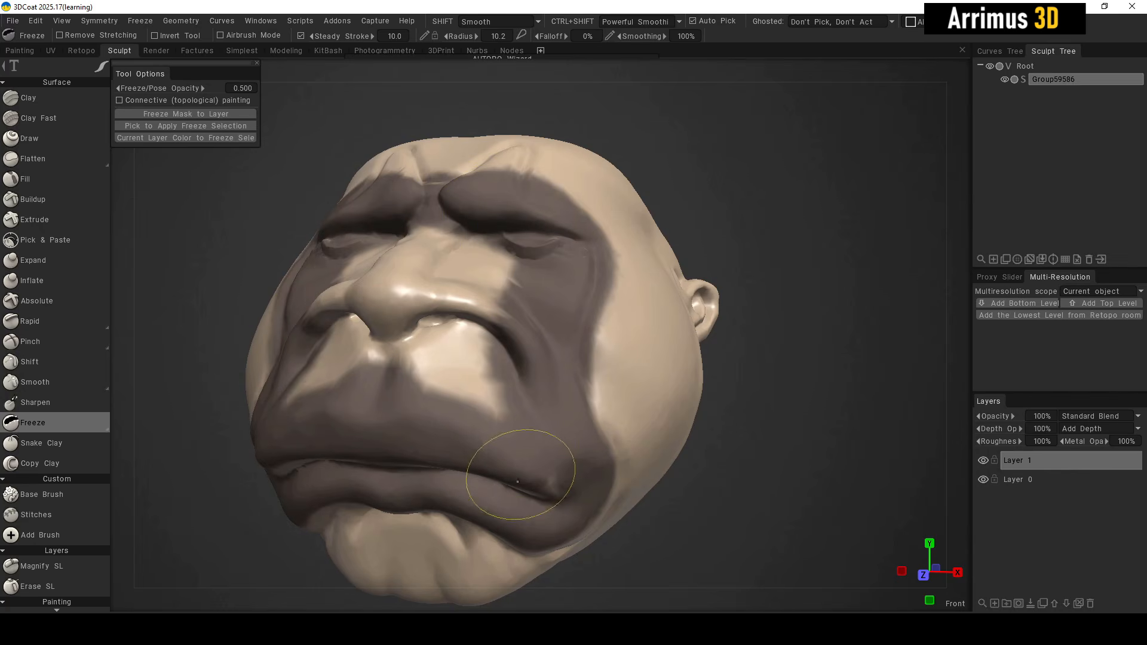
pyautogui.moveTo(517, 481)
pyautogui.mouseDown()
pyautogui.moveTo(382, 406)
pyautogui.moveTo(477, 382)
pyautogui.moveTo(442, 298)
pyautogui.moveTo(468, 318)
pyautogui.mouseUp()
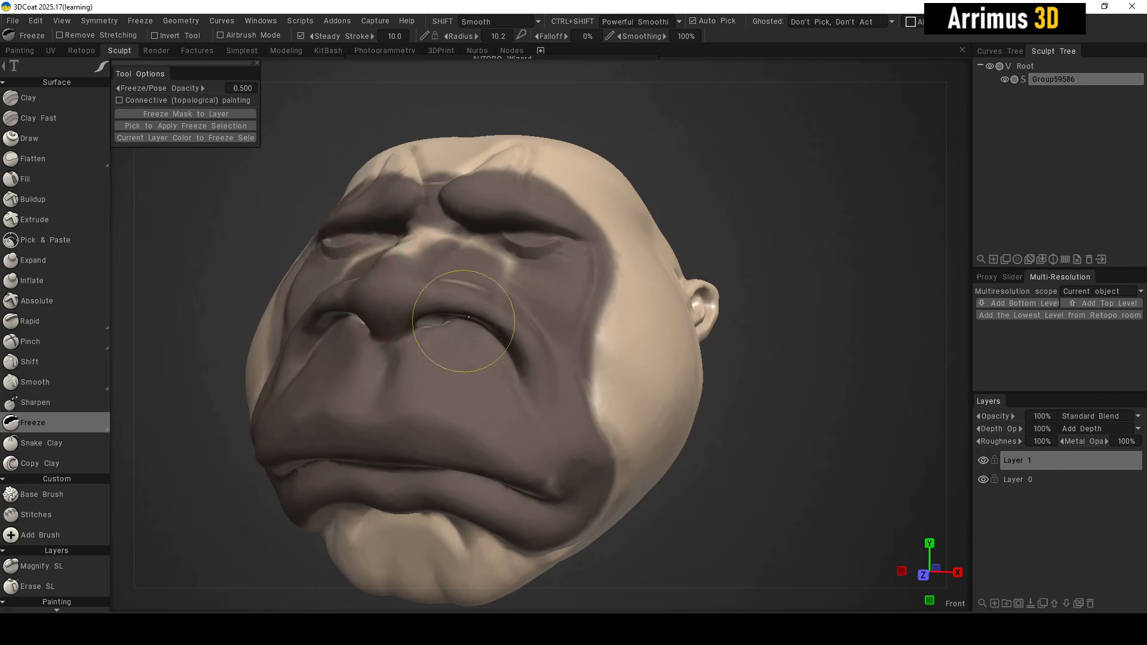
# Fill the remaining unpainted patches of the density mask around the nostrils, nose bridge and eyes.
pyautogui.moveTo(800, 269); pyautogui.dragTo(738, 191)
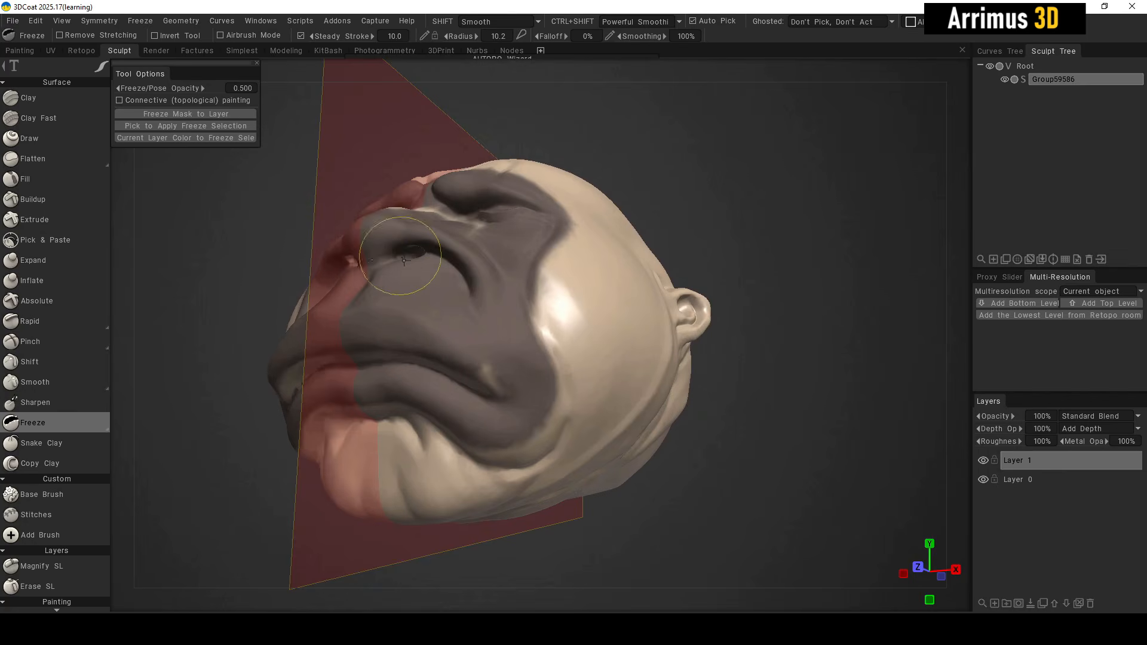
pyautogui.moveTo(783, 255); pyautogui.dragTo(514, 317)
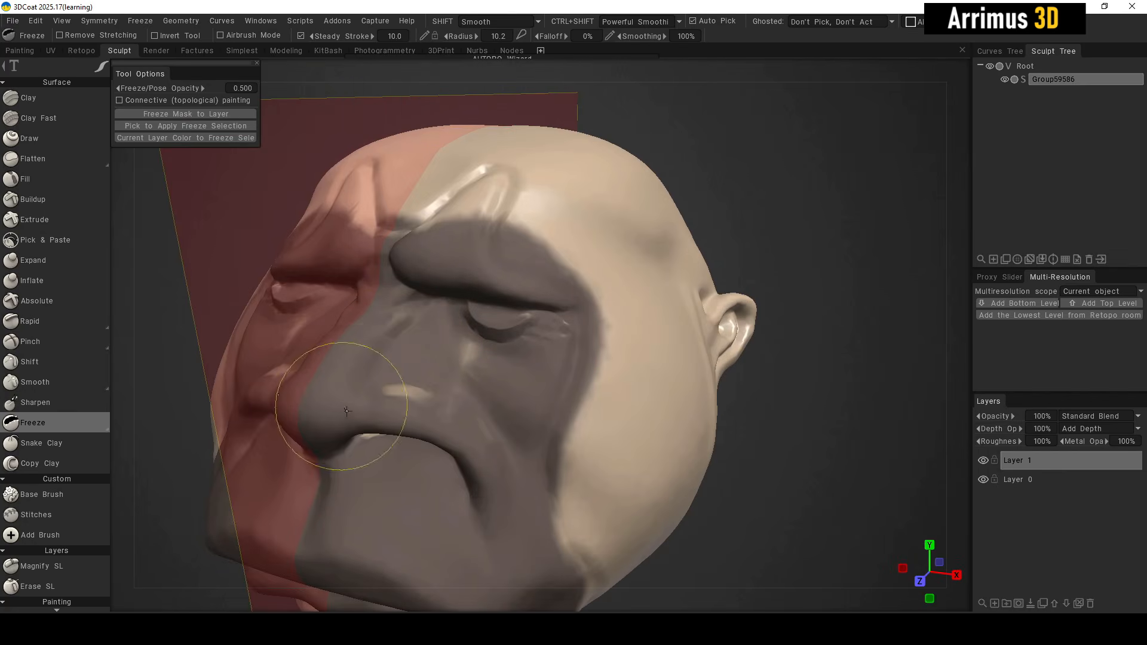
pyautogui.moveTo(544, 337)
pyautogui.mouseDown()
pyautogui.moveTo(552, 332)
pyautogui.moveTo(502, 408)
pyautogui.mouseUp()
pyautogui.moveTo(747, 254); pyautogui.dragTo(860, 253)
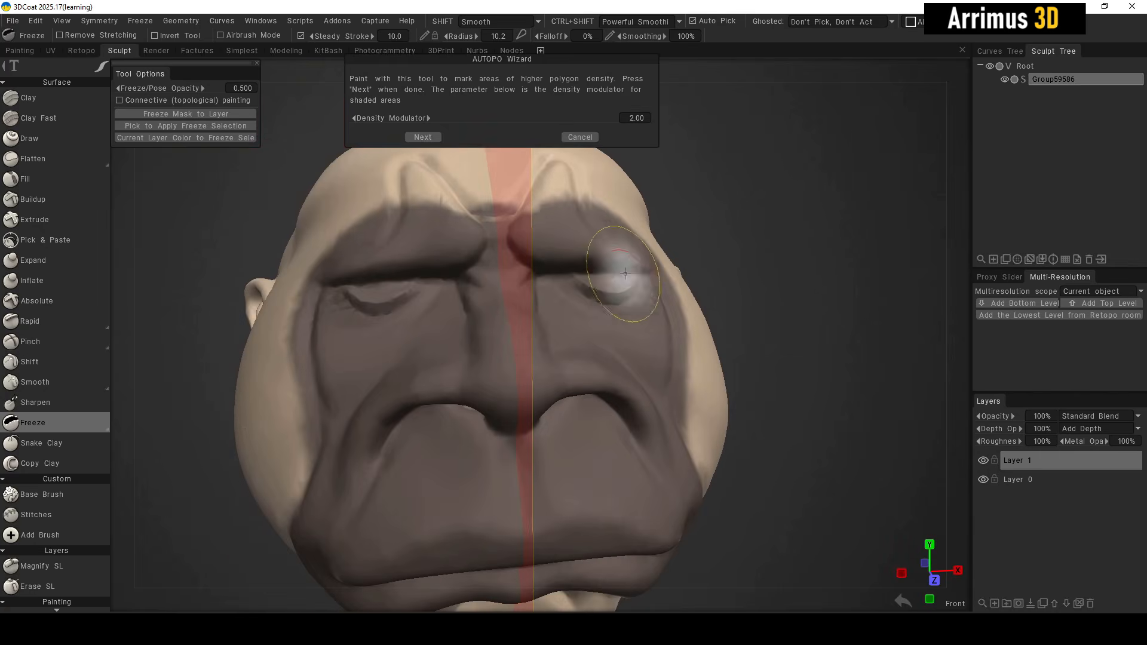
pyautogui.moveTo(617, 269); pyautogui.dragTo(546, 301)
# Paint the density mask into the underside of the nose and around the mouth corners toward the chin.
pyautogui.moveTo(833, 328); pyautogui.dragTo(802, 231)
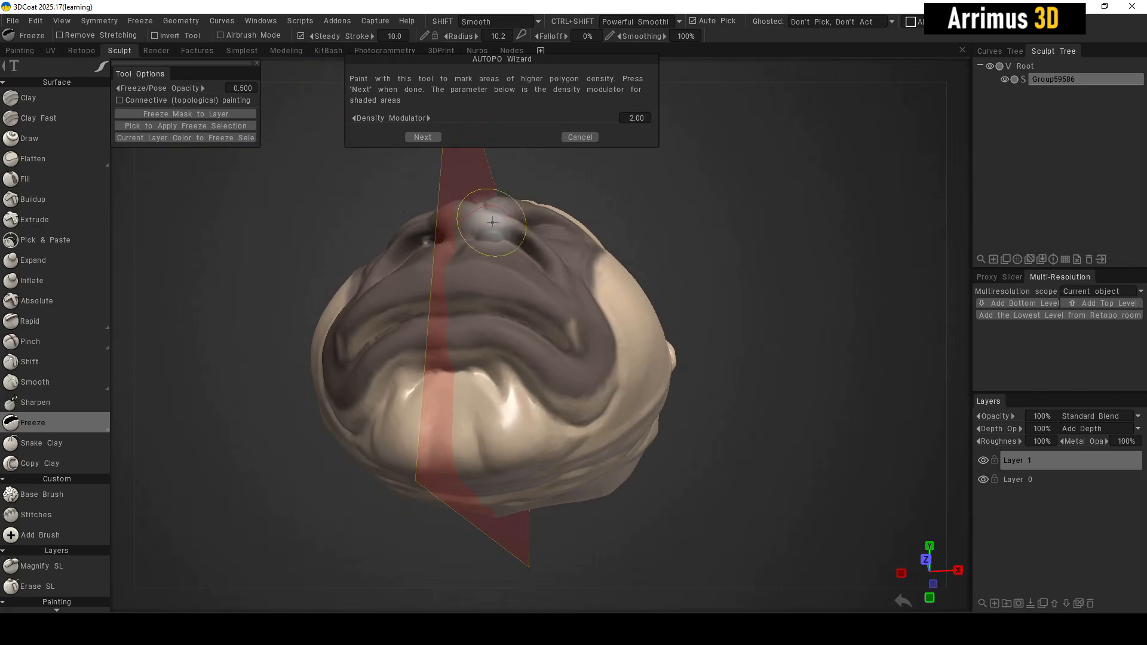
pyautogui.moveTo(492, 222); pyautogui.dragTo(493, 244)
pyautogui.moveTo(800, 254)
pyautogui.mouseDown()
pyautogui.moveTo(708, 302)
pyautogui.moveTo(761, 263)
pyautogui.mouseUp()
pyautogui.moveTo(461, 243); pyautogui.dragTo(478, 253)
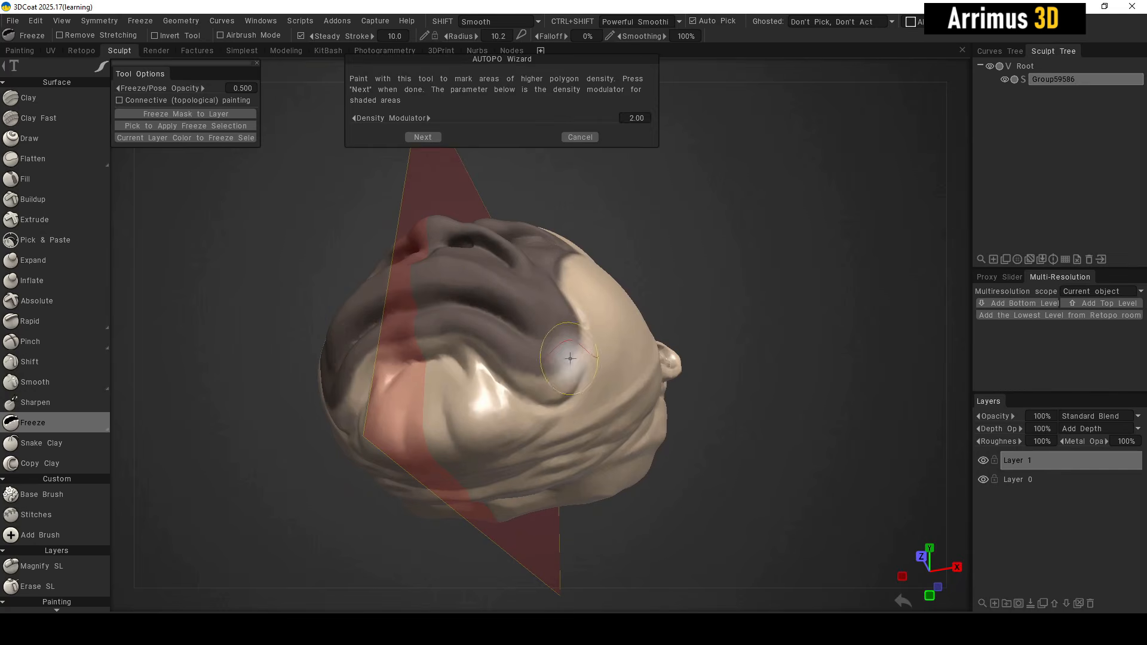
pyautogui.moveTo(567, 358)
pyautogui.mouseDown()
pyautogui.moveTo(538, 382)
pyautogui.moveTo(403, 345)
pyautogui.moveTo(503, 398)
pyautogui.mouseUp()
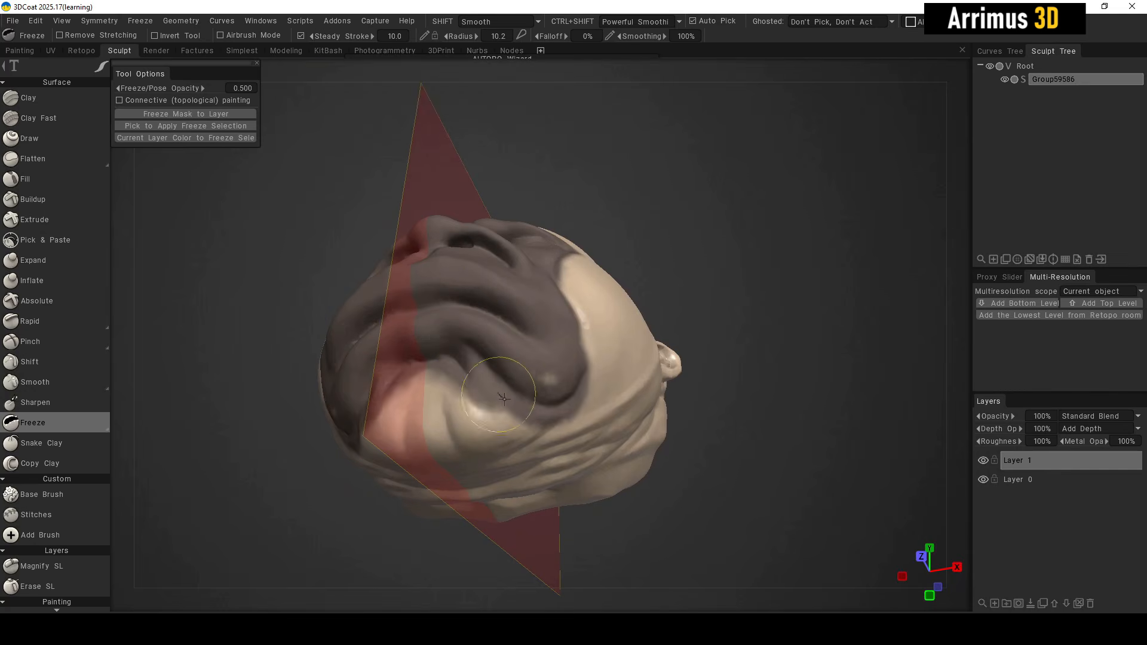
# Extend the density mask around the jaw side of the mouth and cheek, and advance the wizard to the guide stroke stage.
pyautogui.moveTo(555, 334); pyautogui.dragTo(487, 364, button='right')
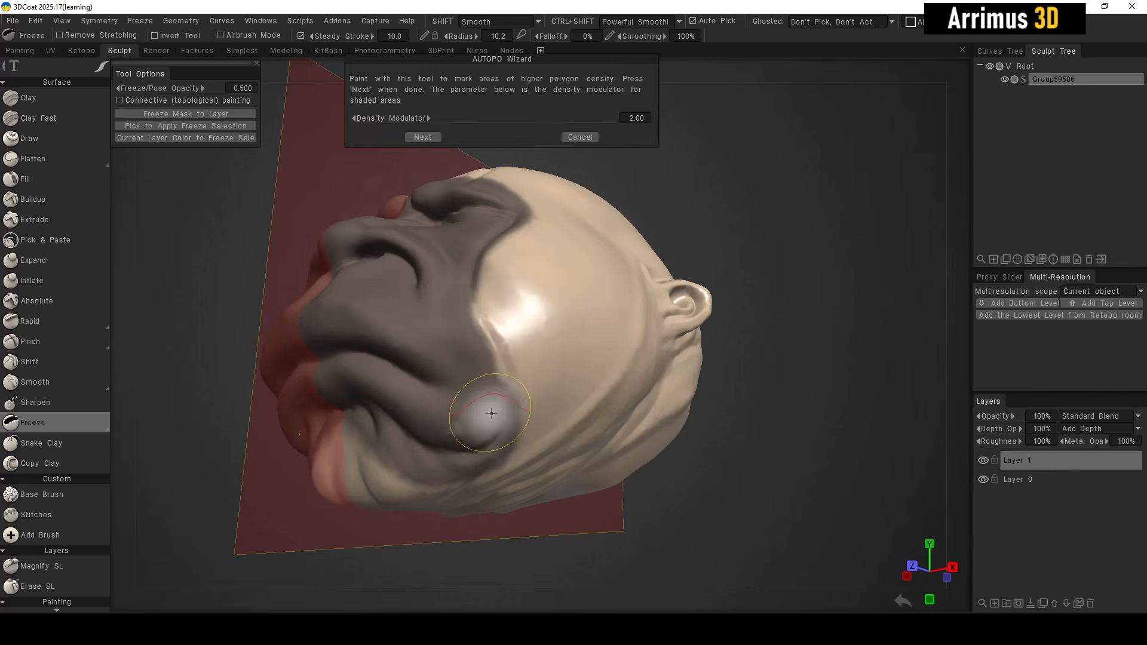
pyautogui.moveTo(456, 289); pyautogui.dragTo(460, 262)
pyautogui.moveTo(469, 411); pyautogui.dragTo(440, 422)
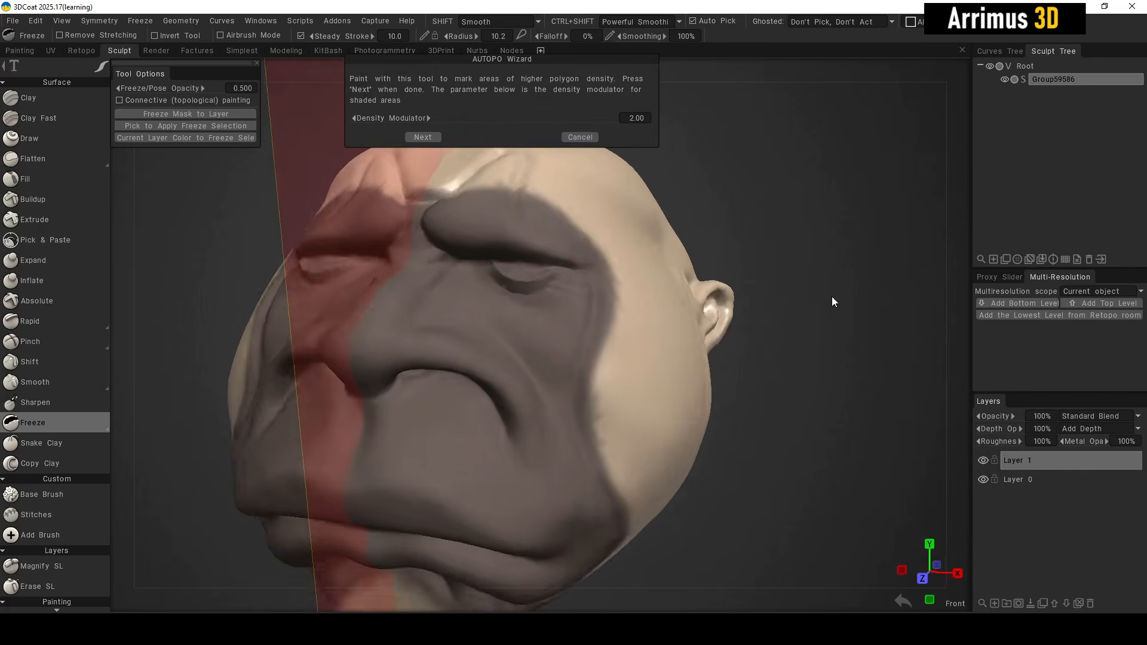
pyautogui.moveTo(831, 296); pyautogui.dragTo(866, 303)
pyautogui.moveTo(634, 330)
pyautogui.mouseDown()
pyautogui.moveTo(506, 392)
pyautogui.moveTo(514, 365)
pyautogui.mouseUp()
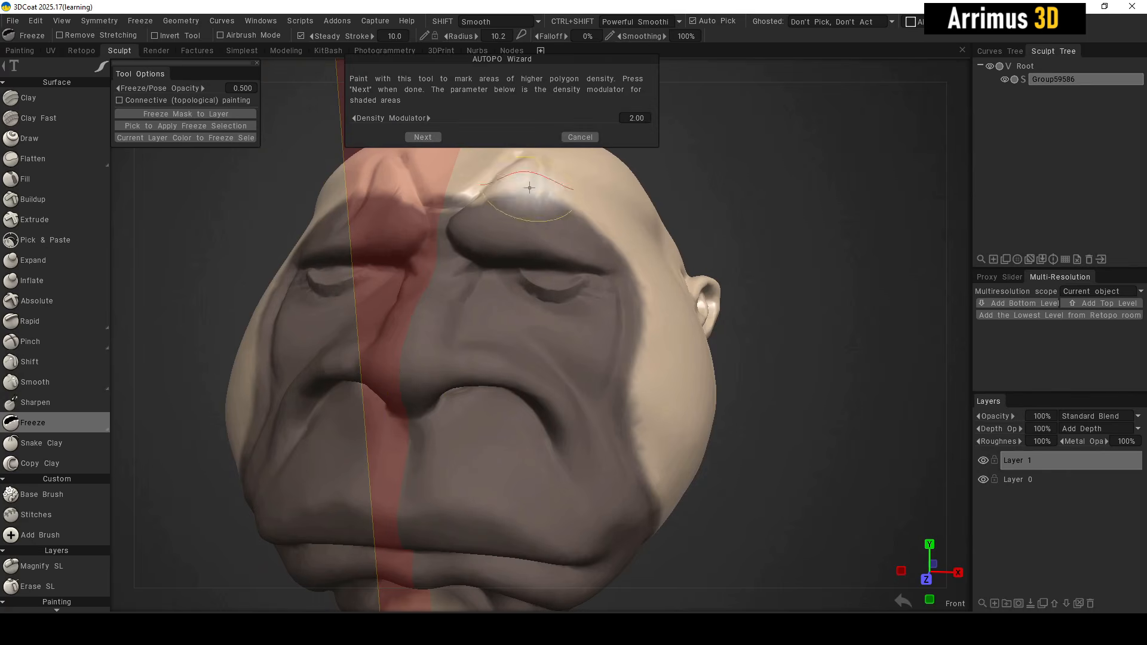
pyautogui.click(408, 139)
# Draw a closed guide stroke around the eye.
pyautogui.moveTo(745, 279); pyautogui.dragTo(754, 241)
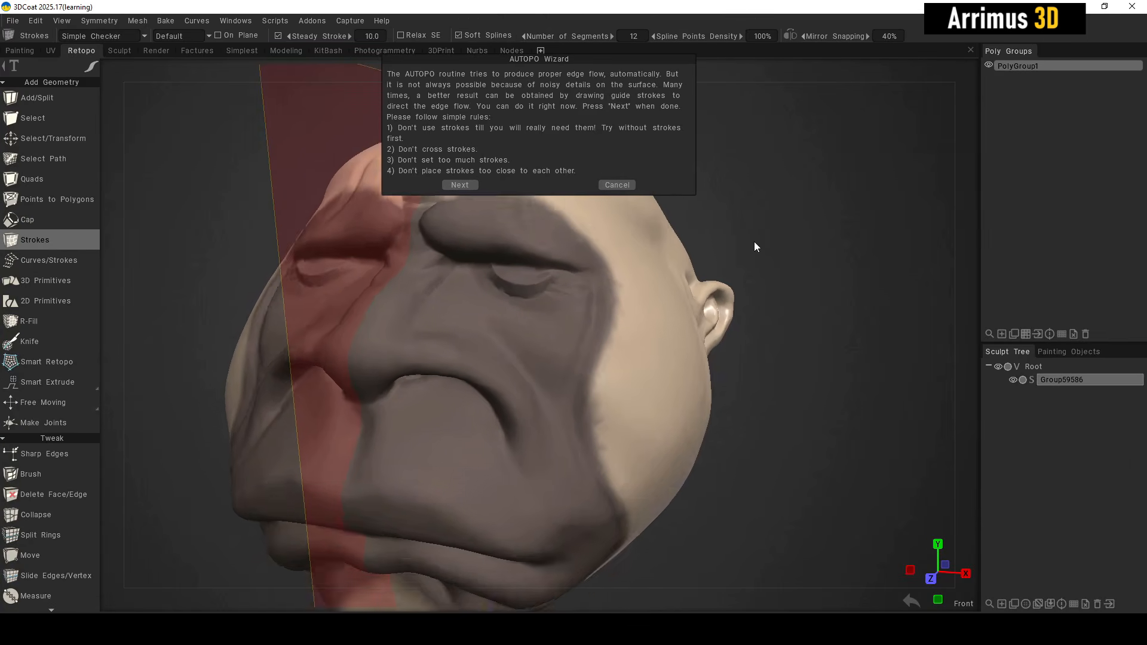
pyautogui.moveTo(530, 257); pyautogui.dragTo(530, 328, button='middle')
pyautogui.moveTo(518, 326); pyautogui.dragTo(528, 358, button='right')
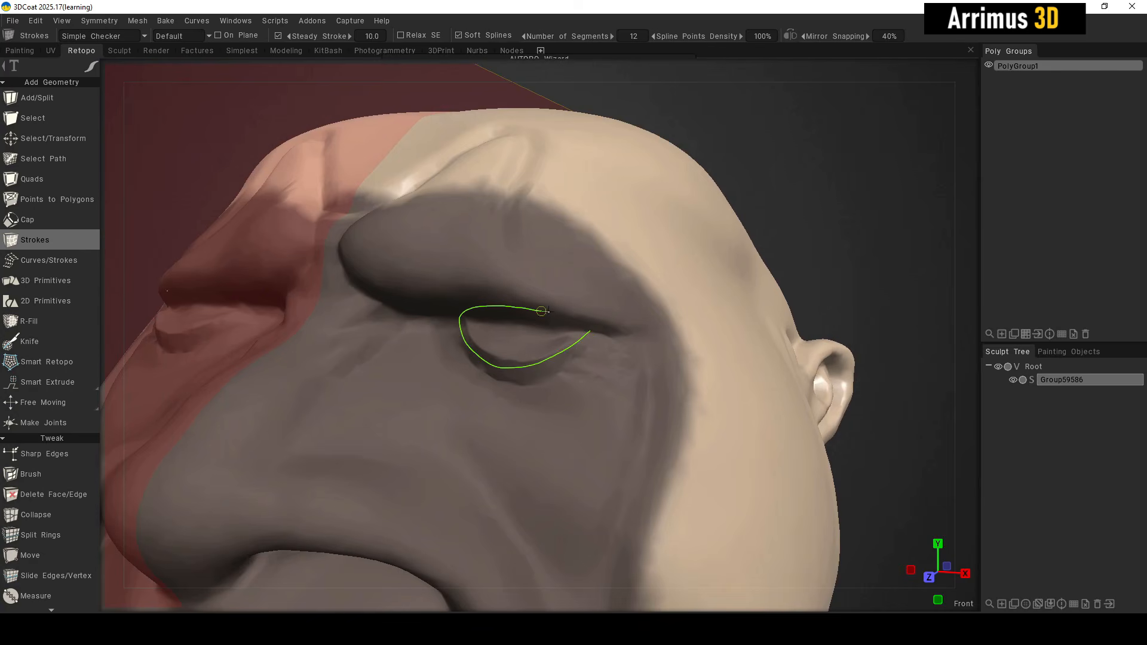
pyautogui.moveTo(604, 330)
pyautogui.mouseDown()
pyautogui.moveTo(587, 332)
pyautogui.moveTo(643, 323)
pyautogui.mouseUp()
pyautogui.moveTo(643, 323); pyautogui.dragTo(642, 377, button='right')
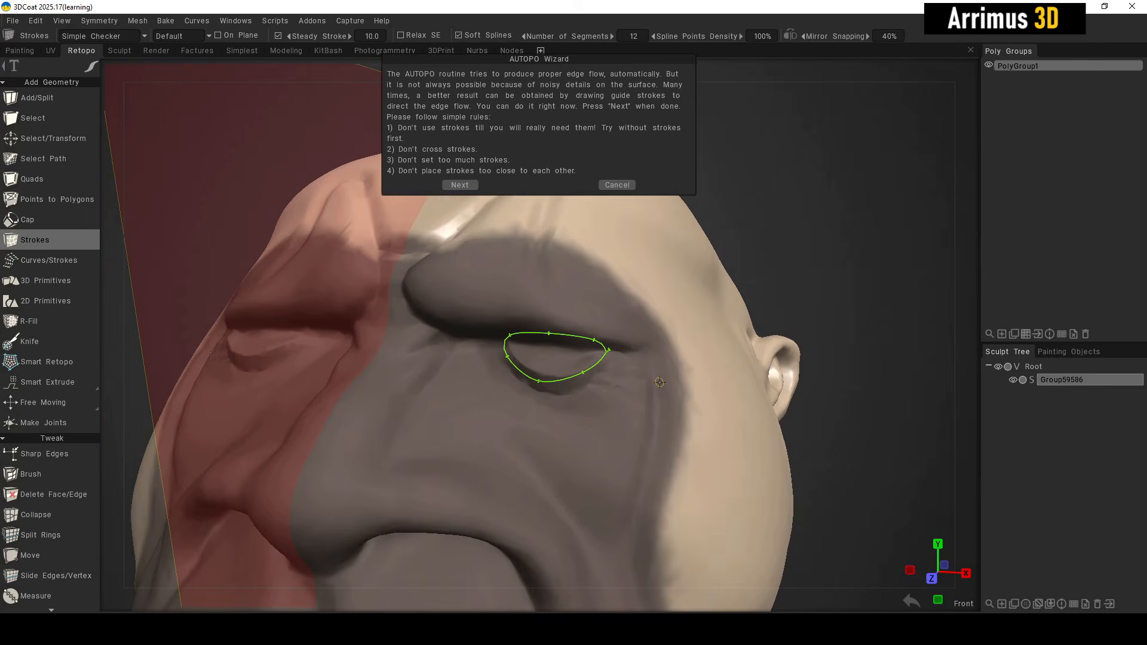
# Draw a guide stroke from the outer eye along the underside of the brow, around its inner end and up the forehead crease.
pyautogui.moveTo(643, 361)
pyautogui.mouseDown()
pyautogui.moveTo(603, 334)
pyautogui.moveTo(549, 329)
pyautogui.mouseUp()
pyautogui.hotkey('ctrl', 'z')
pyautogui.moveTo(666, 376); pyautogui.dragTo(614, 320)
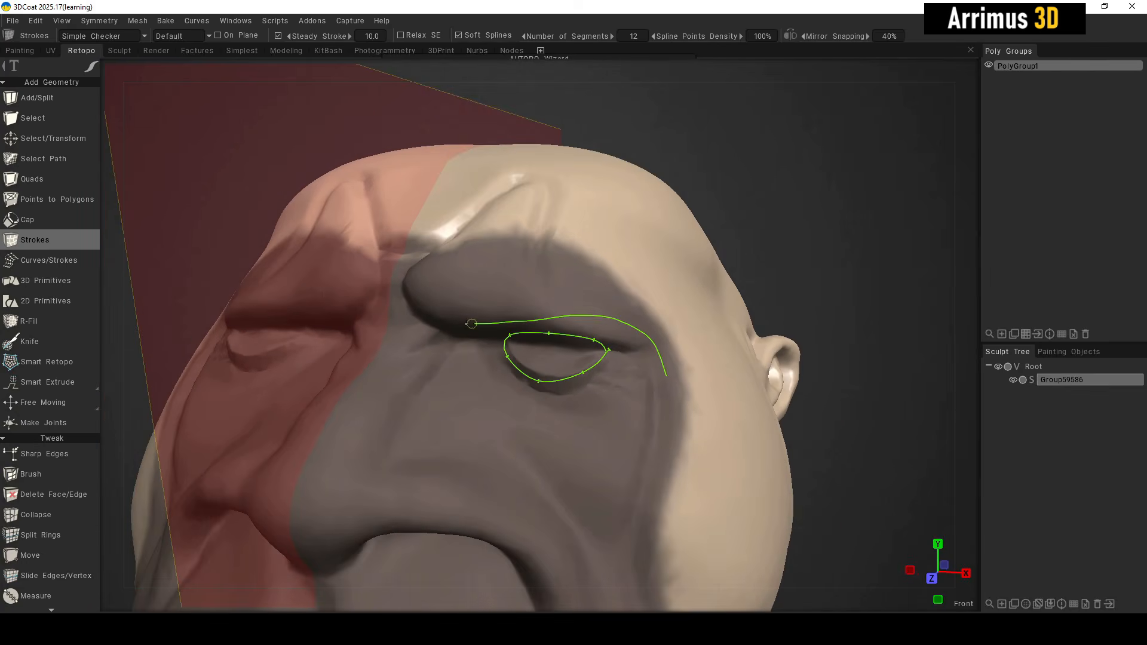
pyautogui.moveTo(514, 186); pyautogui.dragTo(519, 182)
# Draw a guide stroke from the side of the nose down along the cheek fold toward the mouth corner.
pyautogui.moveTo(735, 472); pyautogui.dragTo(700, 329, button='middle')
pyautogui.moveTo(700, 330); pyautogui.dragTo(633, 330, button='right')
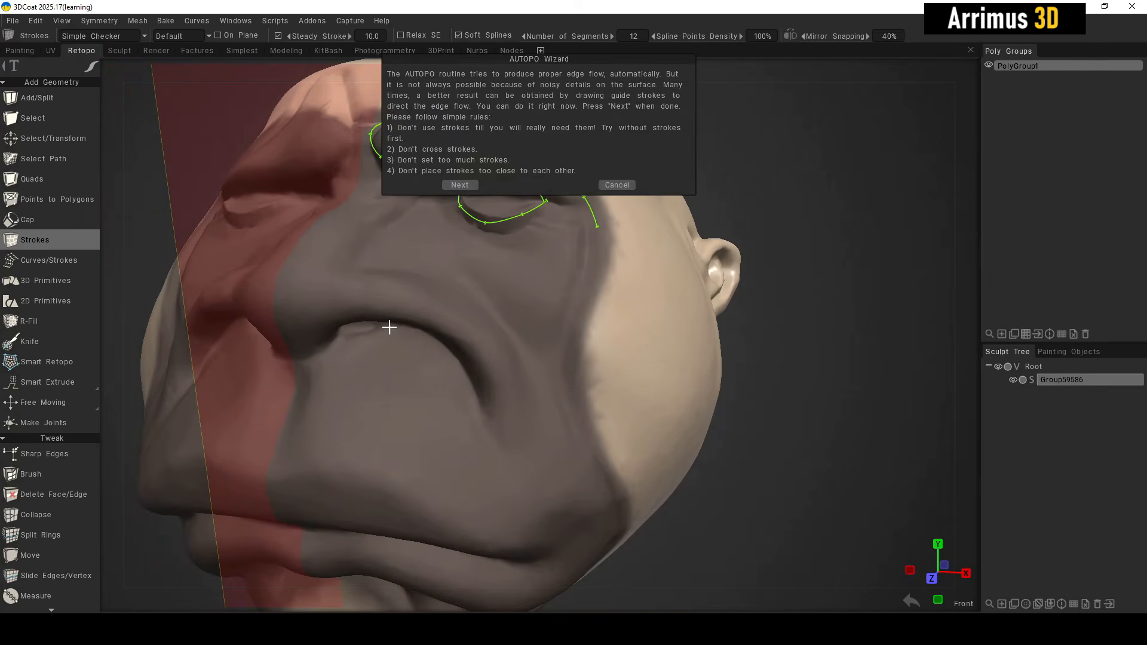
pyautogui.moveTo(355, 246); pyautogui.dragTo(448, 277)
pyautogui.moveTo(543, 387); pyautogui.dragTo(580, 441)
pyautogui.keyDown('alt'); pyautogui.moveTo(576, 477); pyautogui.dragTo(566, 405); pyautogui.keyUp('alt')
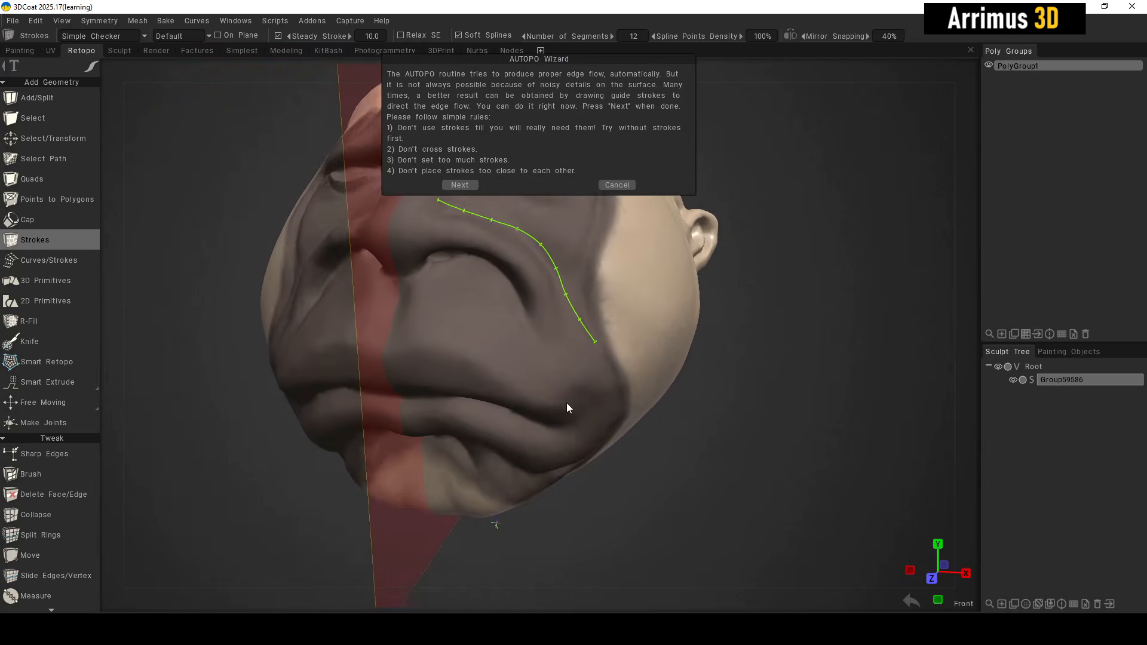
# Draw a closed guide stroke around the nostril and the fold beside it.
pyautogui.keyDown('alt'); pyautogui.moveTo(566, 405); pyautogui.dragTo(518, 405, button='right'); pyautogui.keyUp('alt')
pyautogui.moveTo(517, 405)
pyautogui.keyDown('alt'); pyautogui.mouseDown()
pyautogui.moveTo(482, 301)
pyautogui.moveTo(513, 358)
pyautogui.moveTo(475, 303)
pyautogui.mouseUp(); pyautogui.keyUp('alt')
pyautogui.hotkey('ctrl', 'z')
pyautogui.moveTo(421, 268)
pyautogui.mouseDown()
pyautogui.moveTo(459, 270)
pyautogui.moveTo(421, 268)
pyautogui.mouseUp()
# Draw a guide stroke along the upper lip, around the mouth corner and back along the lower lip, plus one beneath the lower lip.
pyautogui.moveTo(370, 354); pyautogui.dragTo(433, 357)
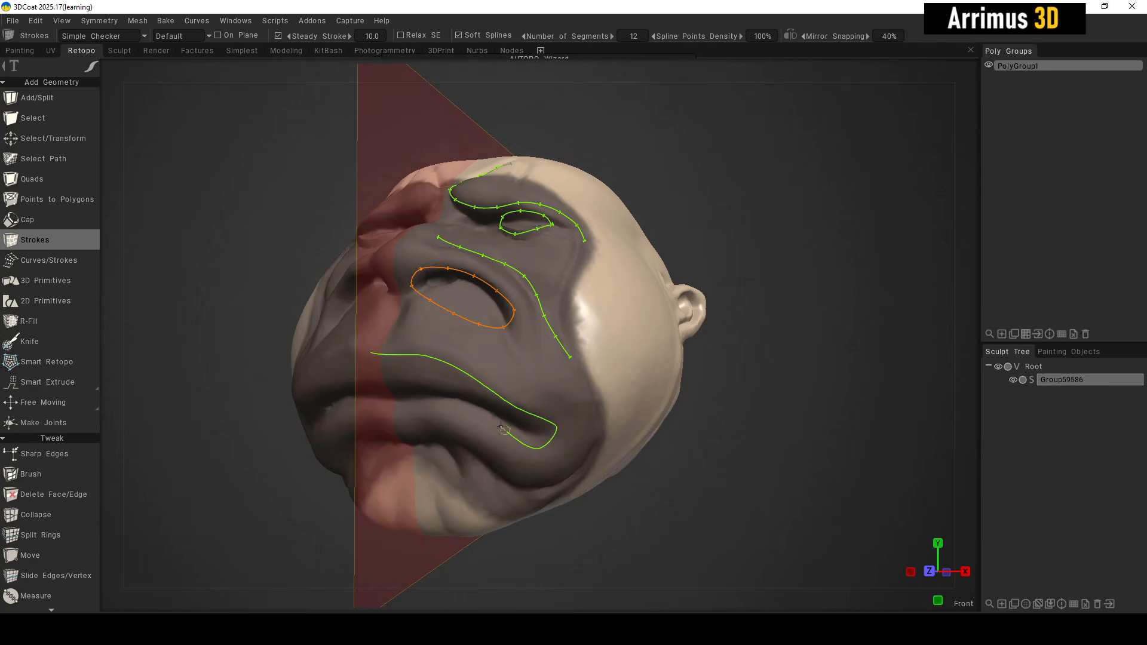
pyautogui.moveTo(397, 405); pyautogui.dragTo(363, 406)
pyautogui.keyDown('alt'); pyautogui.moveTo(538, 461); pyautogui.dragTo(519, 406); pyautogui.keyUp('alt')
pyautogui.keyDown('alt'); pyautogui.moveTo(518, 406); pyautogui.dragTo(490, 406, button='right'); pyautogui.keyUp('alt')
pyautogui.moveTo(532, 377); pyautogui.dragTo(359, 381)
# Draw a guide stroke from the front of the ear around its rim and down below the lobe.
pyautogui.keyDown('alt'); pyautogui.moveTo(613, 348); pyautogui.dragTo(497, 420); pyautogui.keyUp('alt')
pyautogui.moveTo(478, 327); pyautogui.dragTo(570, 379)
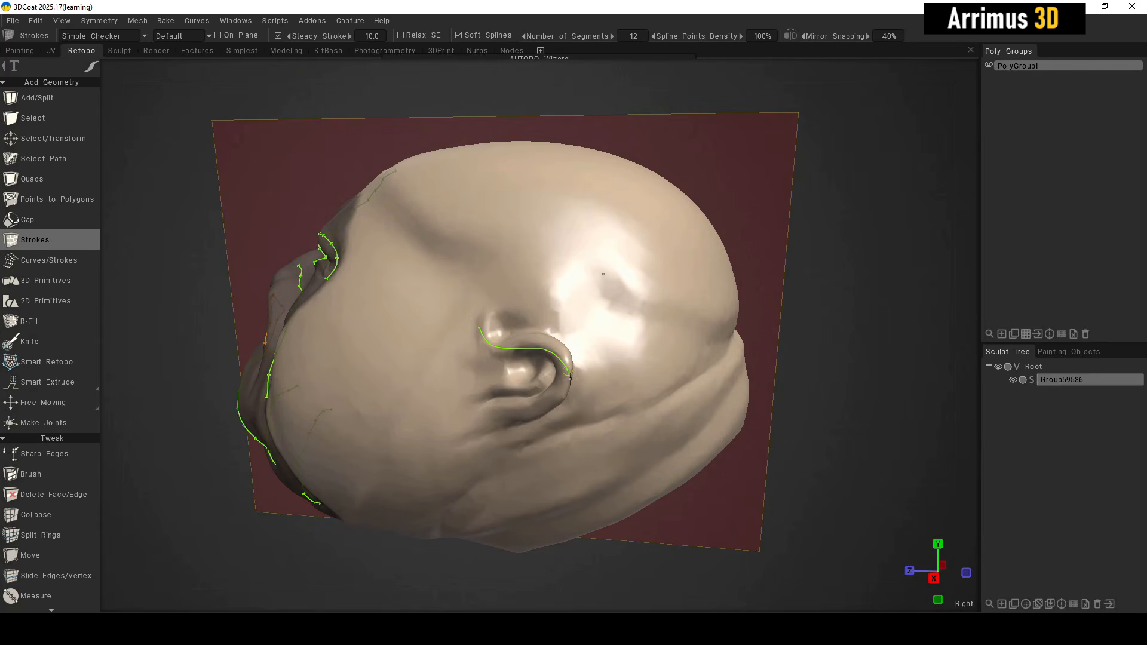
pyautogui.moveTo(476, 437); pyautogui.dragTo(474, 439)
pyautogui.moveTo(476, 437)
pyautogui.keyDown('alt'); pyautogui.mouseDown()
pyautogui.moveTo(484, 410)
pyautogui.moveTo(388, 382)
pyautogui.moveTo(478, 365)
pyautogui.mouseUp(); pyautogui.keyUp('alt')
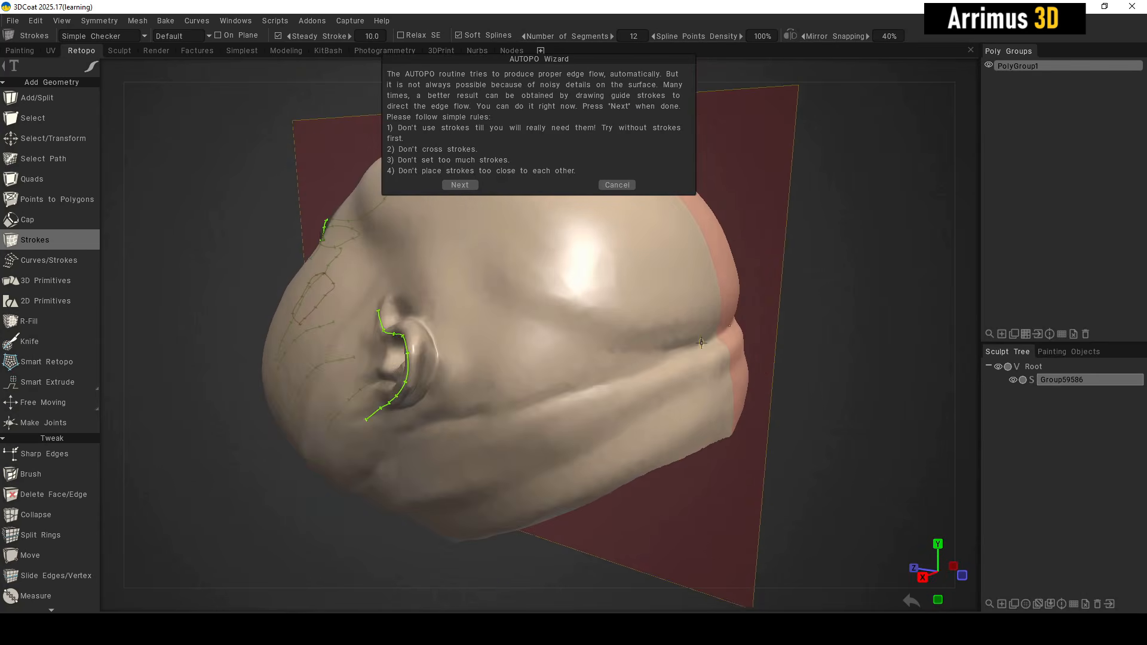
# Draw a guide stroke along the fold at the back of the head, continuing forward beneath the ear toward the jaw.
pyautogui.moveTo(728, 339); pyautogui.dragTo(626, 392)
pyautogui.moveTo(405, 486); pyautogui.dragTo(383, 493)
pyautogui.moveTo(384, 493)
pyautogui.keyDown('alt'); pyautogui.mouseDown()
pyautogui.moveTo(420, 456)
pyautogui.moveTo(544, 452)
pyautogui.mouseUp(); pyautogui.keyUp('alt')
pyautogui.moveTo(617, 428); pyautogui.dragTo(619, 428)
pyautogui.hotkey('ctrl', 'z')
pyautogui.moveTo(448, 466)
pyautogui.mouseDown()
pyautogui.moveTo(617, 427)
pyautogui.moveTo(569, 423)
pyautogui.mouseUp()
pyautogui.moveTo(379, 535); pyautogui.dragTo(589, 423)
pyautogui.moveTo(591, 425)
pyautogui.keyDown('alt'); pyautogui.mouseDown()
pyautogui.moveTo(602, 439)
pyautogui.moveTo(609, 395)
pyautogui.moveTo(578, 460)
pyautogui.moveTo(638, 501)
pyautogui.moveTo(561, 442)
pyautogui.mouseUp(); pyautogui.keyUp('alt')
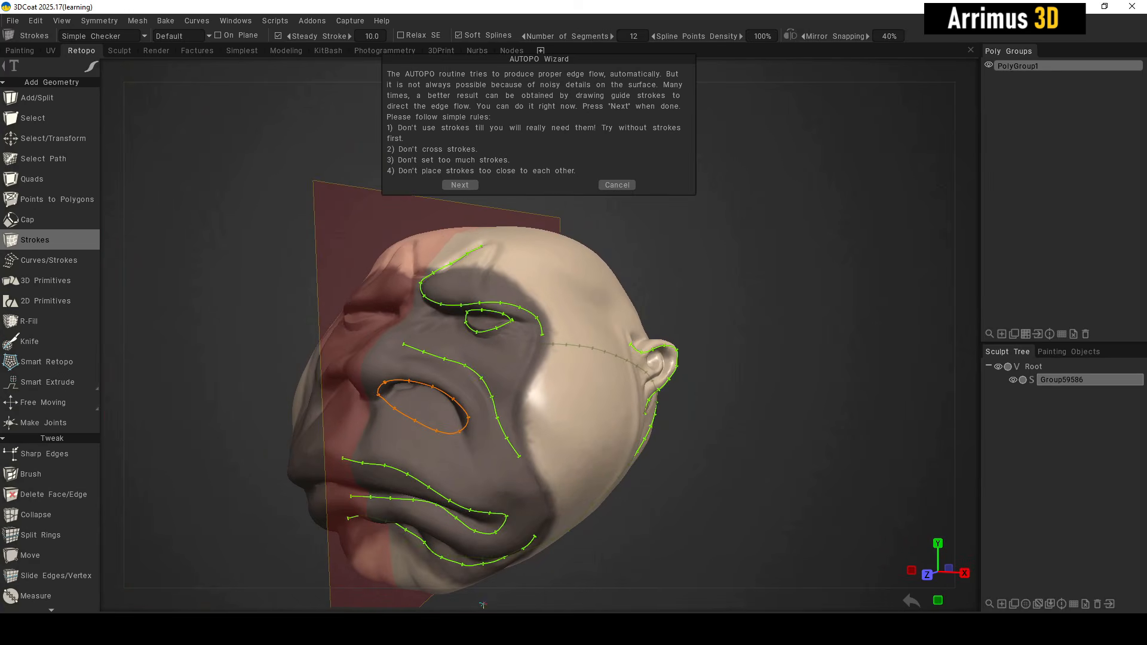
# Accept the guide strokes and run the AUTOPO wizard to generate the quad mesh for the head.
pyautogui.click(459, 185)
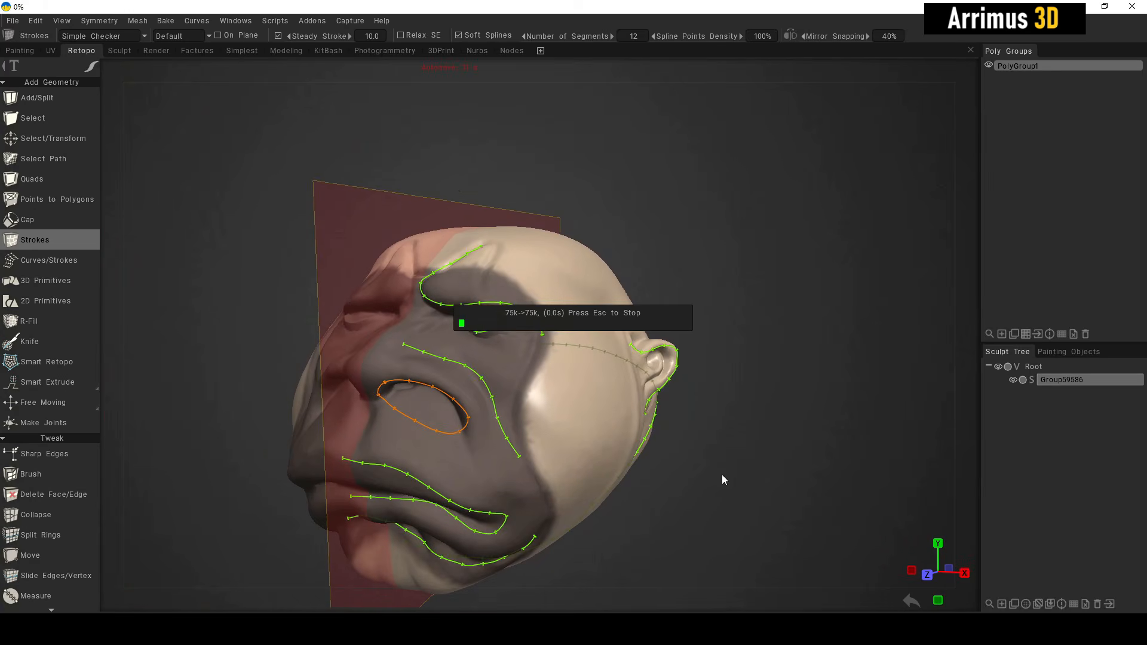
pyautogui.keyDown('alt'); pyautogui.moveTo(719, 493); pyautogui.dragTo(737, 432); pyautogui.keyUp('alt')
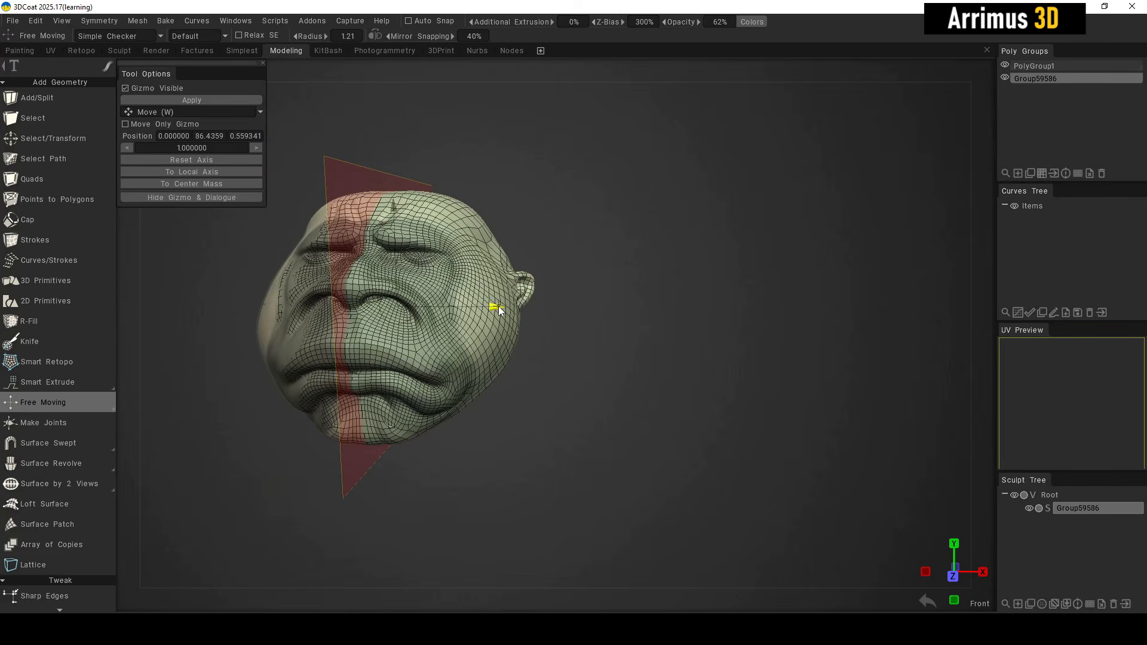
# Turn off symmetry and move the retopologized head sideways to X position 144.6572, beside the original sculpt.
pyautogui.press('s')
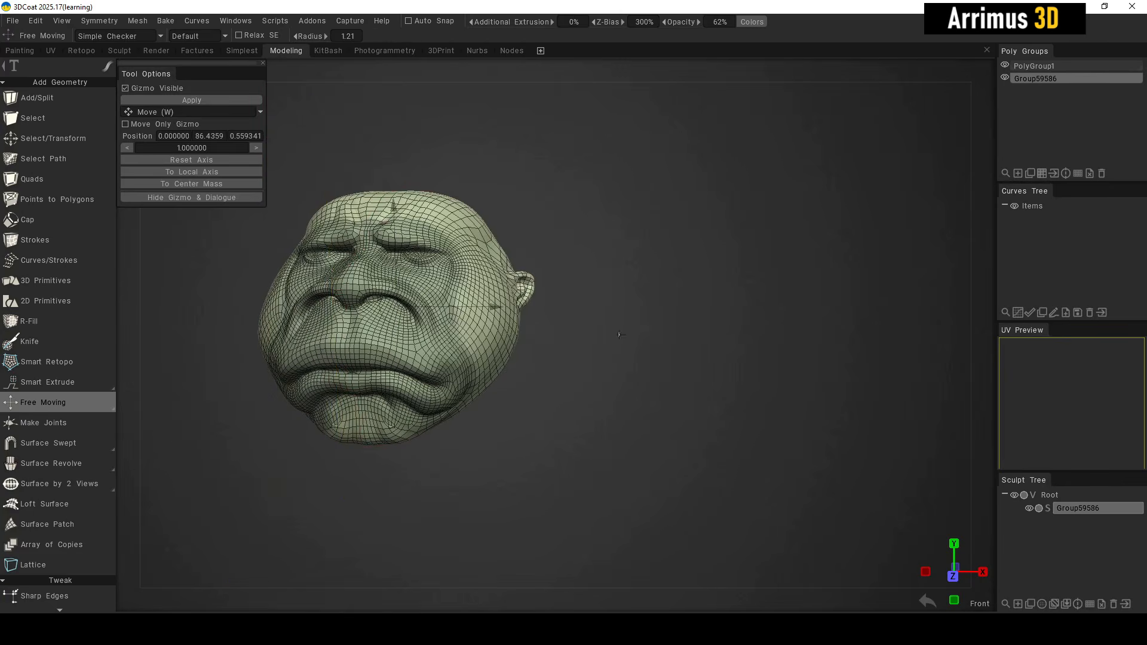
pyautogui.moveTo(500, 296)
pyautogui.mouseDown()
pyautogui.moveTo(789, 322)
pyautogui.moveTo(667, 374)
pyautogui.moveTo(576, 353)
pyautogui.mouseUp()
# Examine the new mesh's edge flow around the mouth, nostril fold, cheek and eye up close.
pyautogui.scroll(4, 559, 350)
pyautogui.scroll(-3, 540, 357)
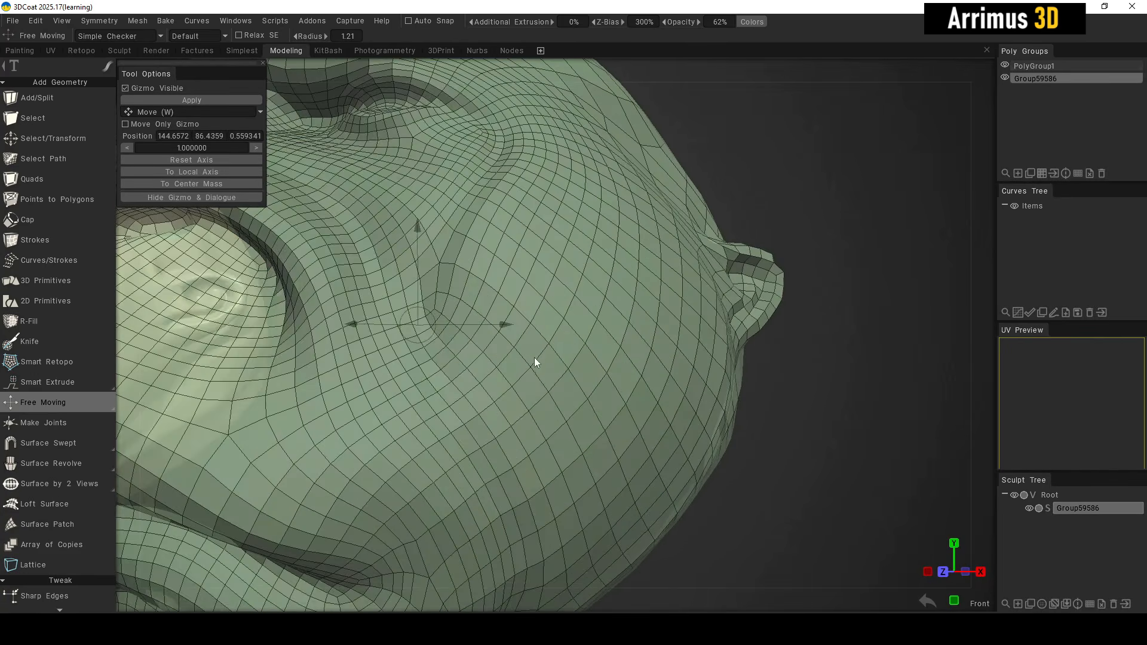
pyautogui.scroll(3, 519, 352)
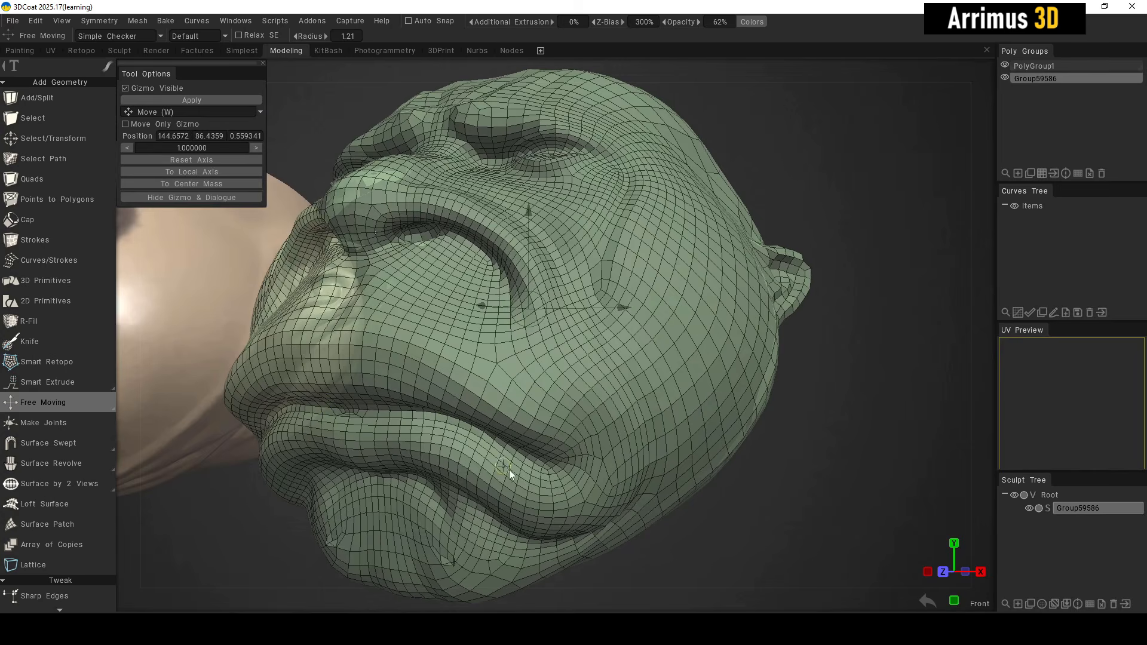
pyautogui.keyDown('alt'); pyautogui.moveTo(506, 417); pyautogui.dragTo(496, 289); pyautogui.keyUp('alt')
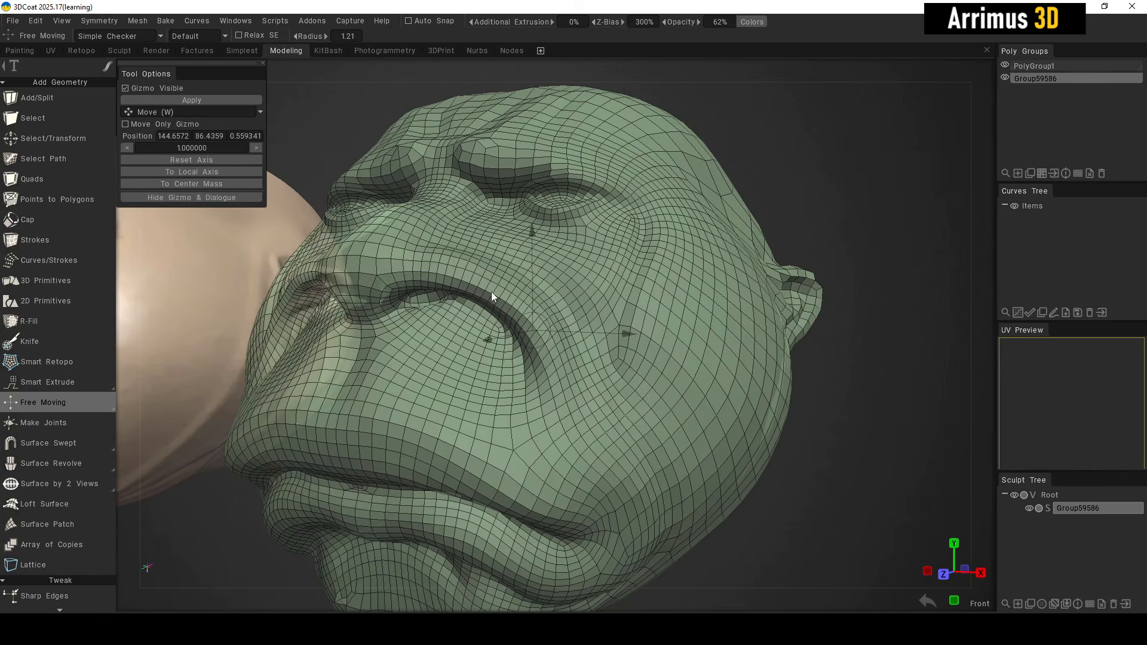
pyautogui.keyDown('alt'); pyautogui.moveTo(621, 245); pyautogui.dragTo(636, 254); pyautogui.keyUp('alt')
pyautogui.scroll(4, 586, 207)
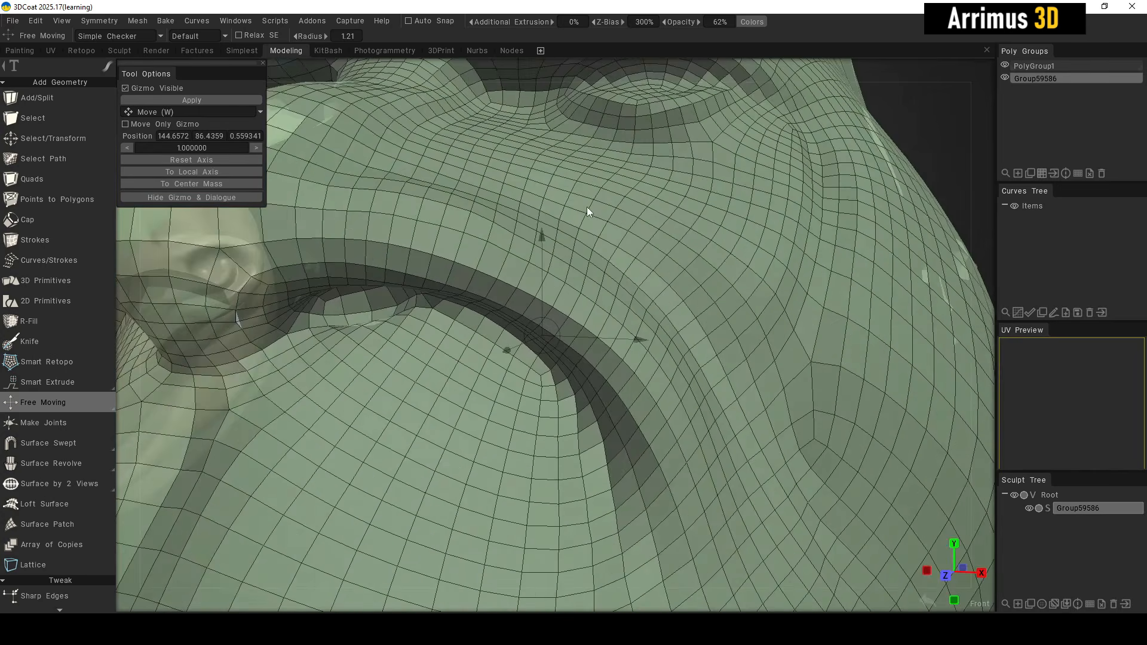
pyautogui.scroll(-3, 583, 204)
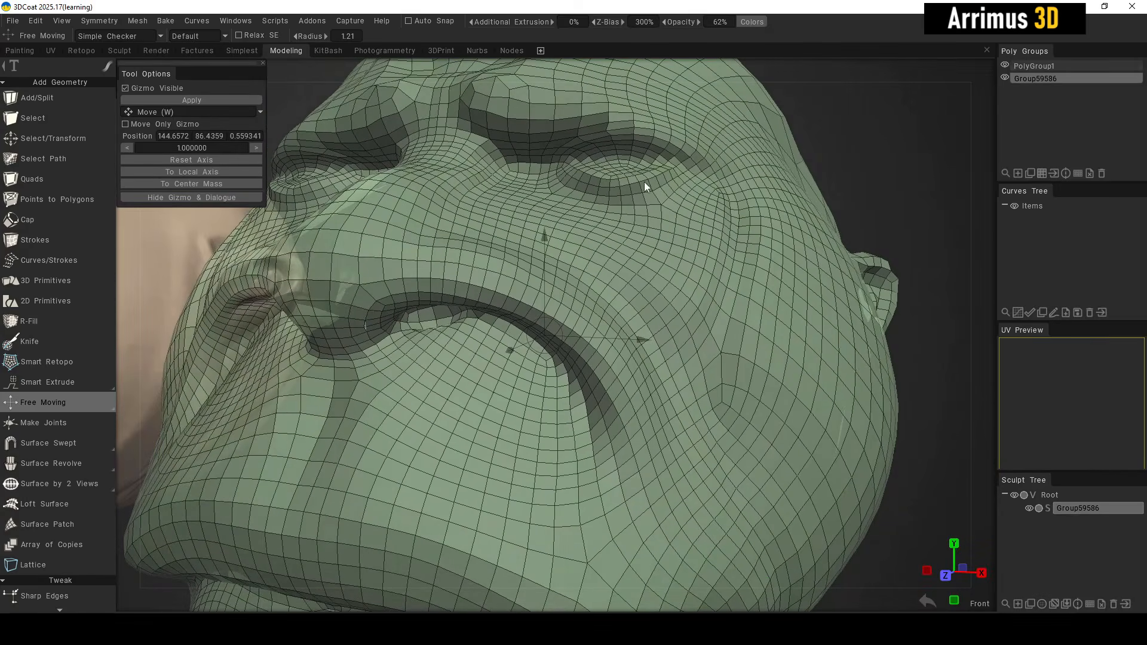
pyautogui.scroll(-5, 637, 236)
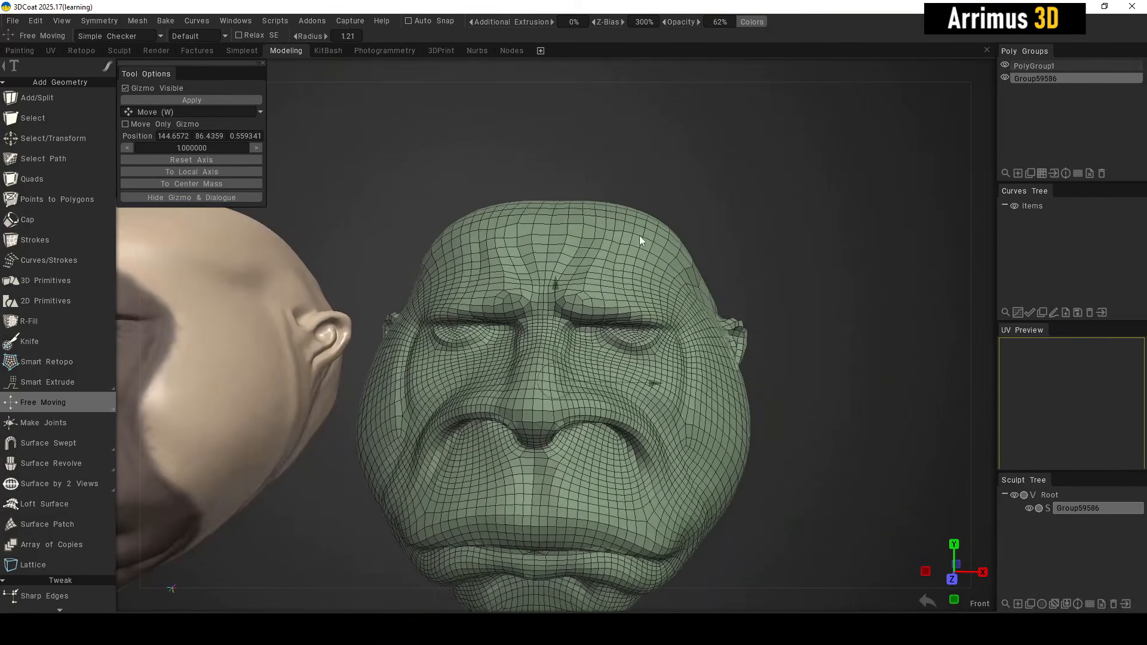
# Inspect the topology across the forehead, brows and nose bridge, and compare the whole mesh with the original sculpt.
pyautogui.scroll(3, 639, 247)
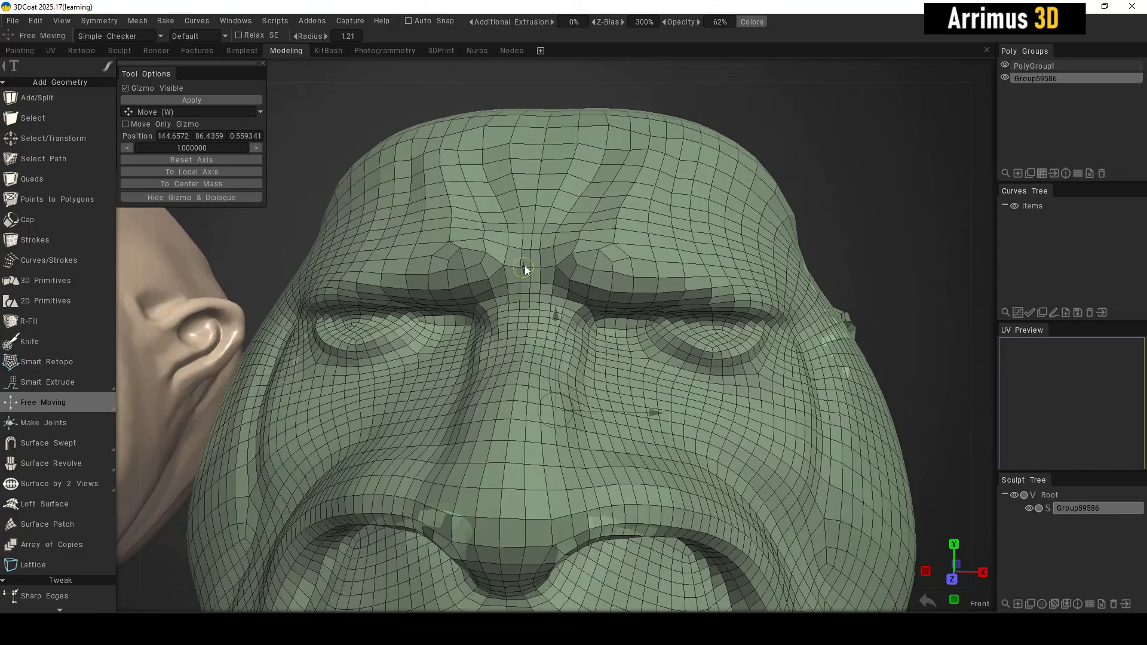
pyautogui.scroll(4, 536, 269)
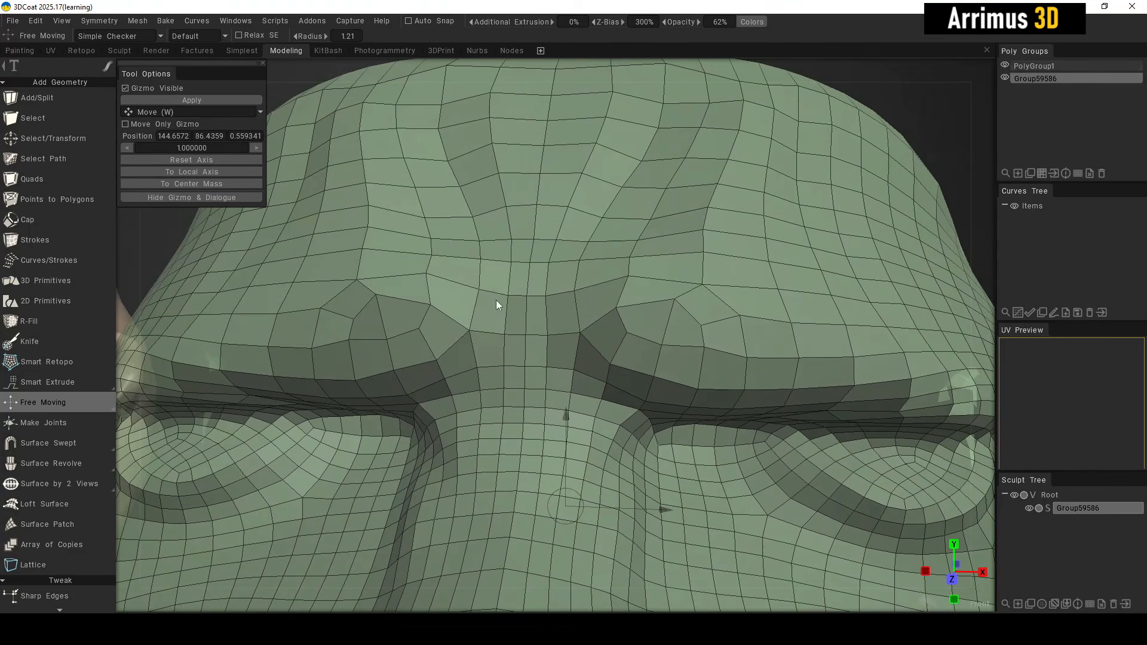
pyautogui.keyDown('alt'); pyautogui.moveTo(463, 404); pyautogui.dragTo(504, 394); pyautogui.keyUp('alt')
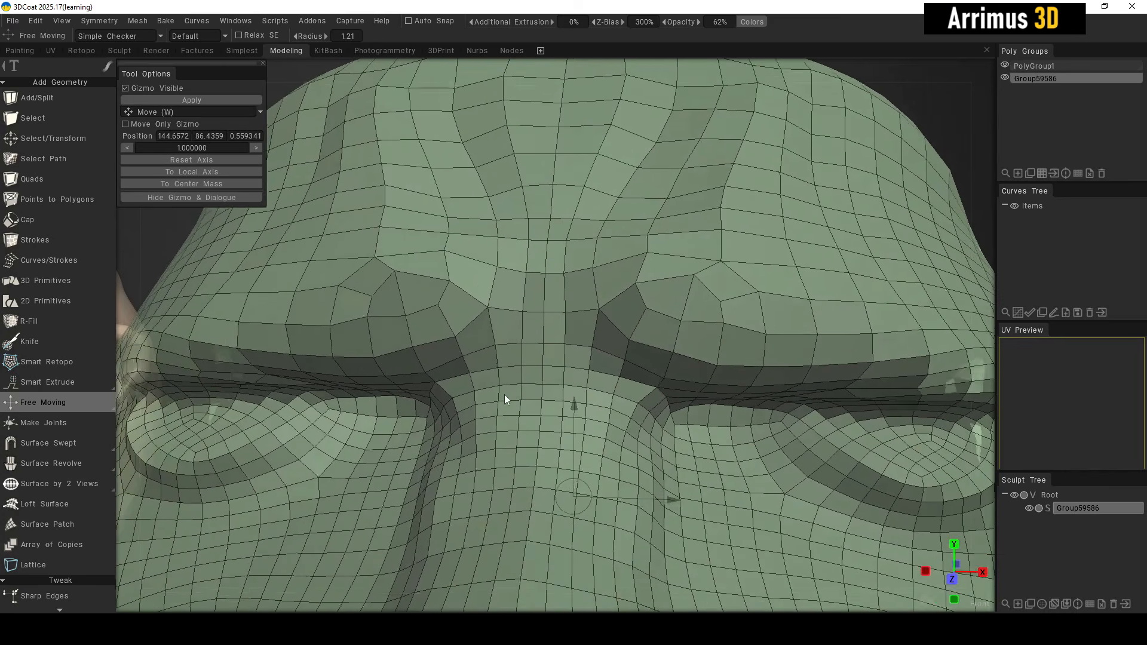
pyautogui.scroll(-7, 603, 352)
pyautogui.moveTo(588, 340)
pyautogui.keyDown('alt'); pyautogui.mouseDown()
pyautogui.moveTo(563, 362)
pyautogui.moveTo(502, 339)
pyautogui.moveTo(603, 344)
pyautogui.moveTo(583, 322)
pyautogui.mouseUp(); pyautogui.keyUp('alt')
pyautogui.scroll(5, 590, 359)
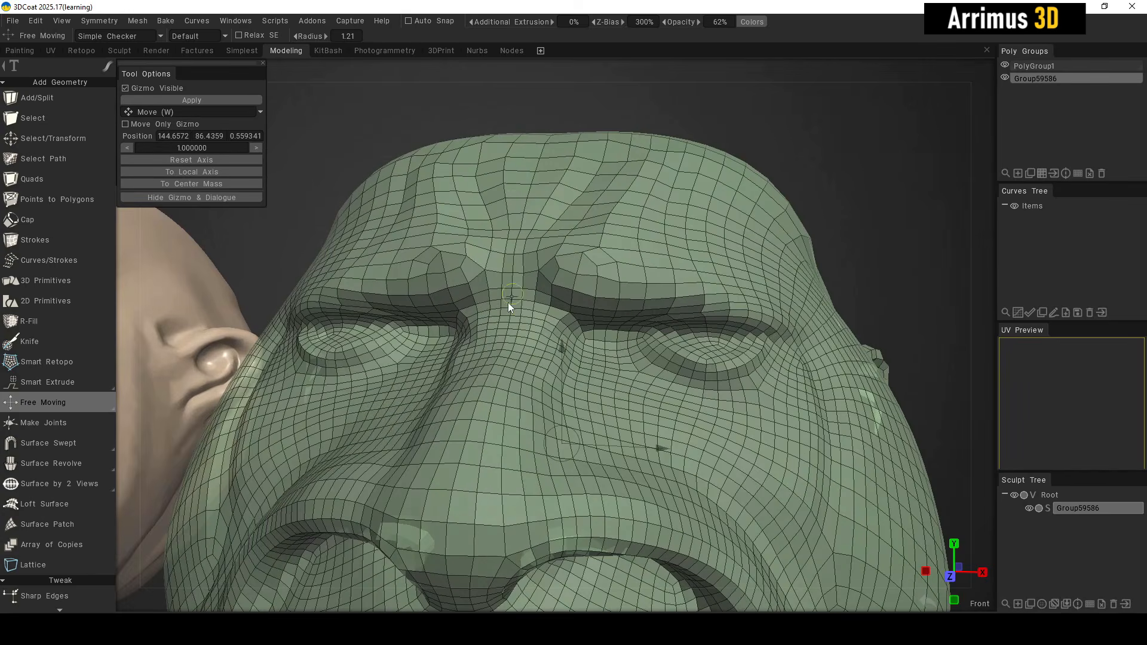
pyautogui.scroll(4, 489, 297)
pyautogui.scroll(-6, 510, 316)
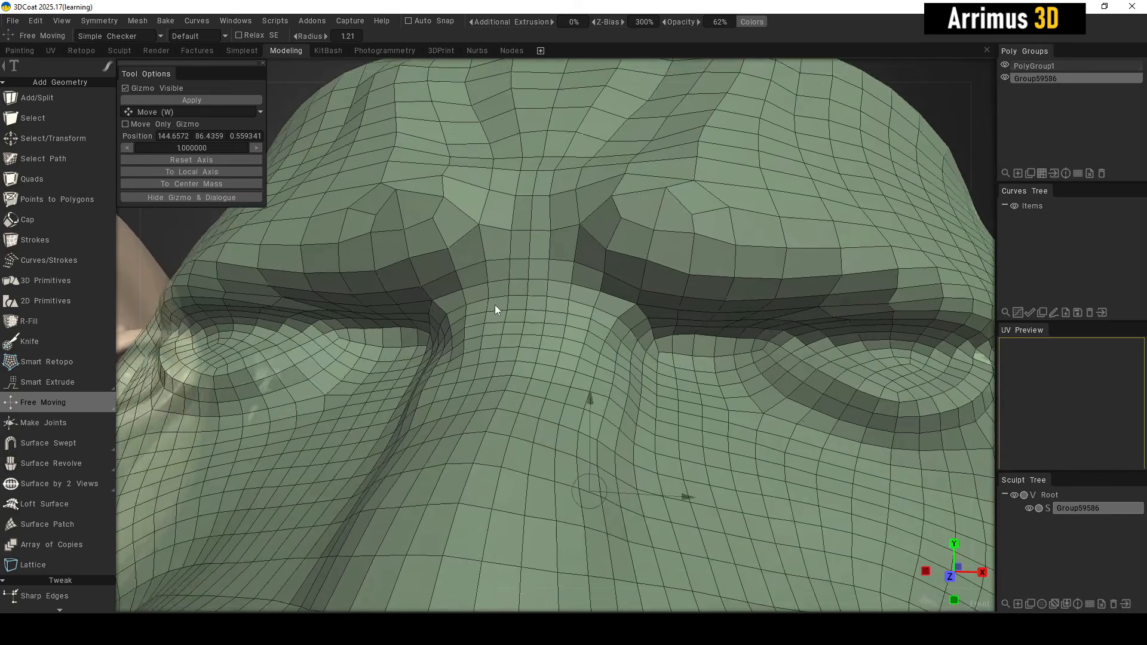
pyautogui.keyDown('alt'); pyautogui.moveTo(494, 276); pyautogui.dragTo(549, 332); pyautogui.keyUp('alt')
pyautogui.scroll(-5, 549, 332)
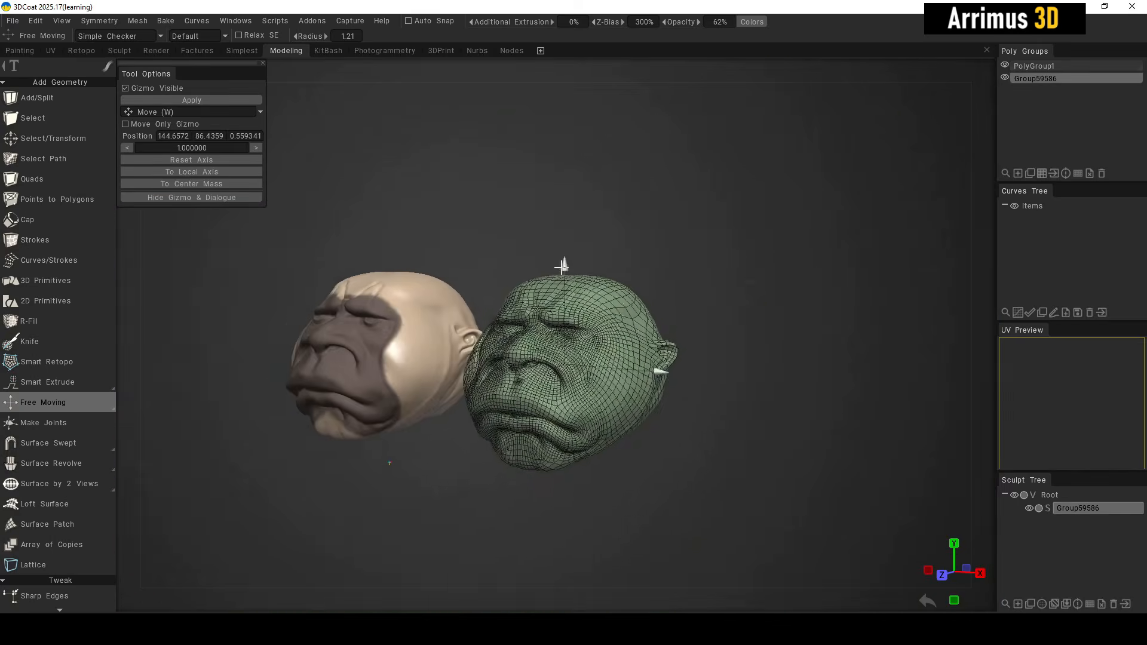
pyautogui.keyDown('alt'); pyautogui.moveTo(546, 332); pyautogui.dragTo(621, 291, button='middle'); pyautogui.keyUp('alt')
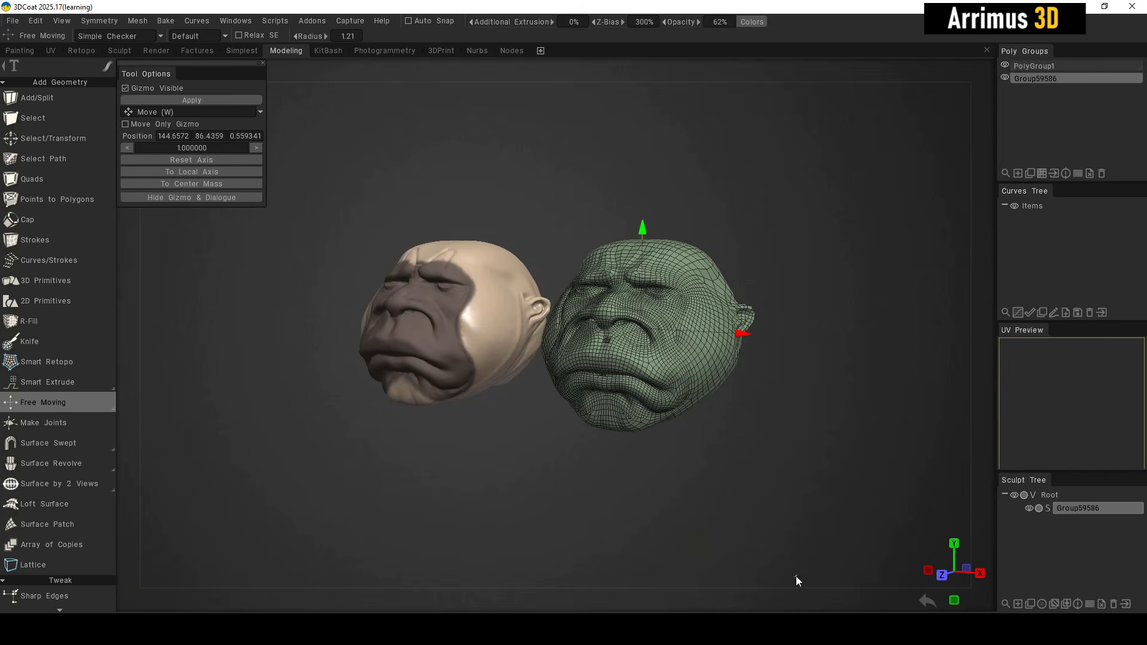